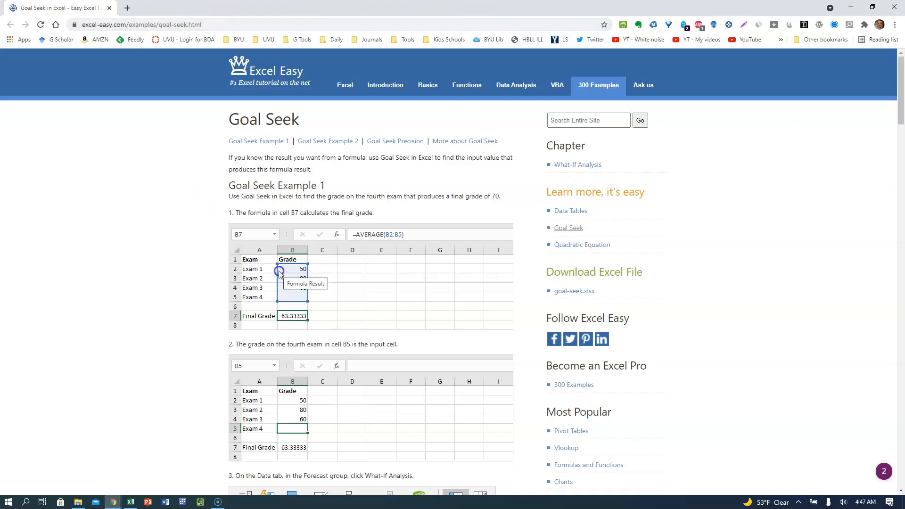
- Look over the Goal Seek tutorial page, from the exam grade example to the loan amount problem in Goal Seek Example 2
scroll(279, 272, "down", 10)
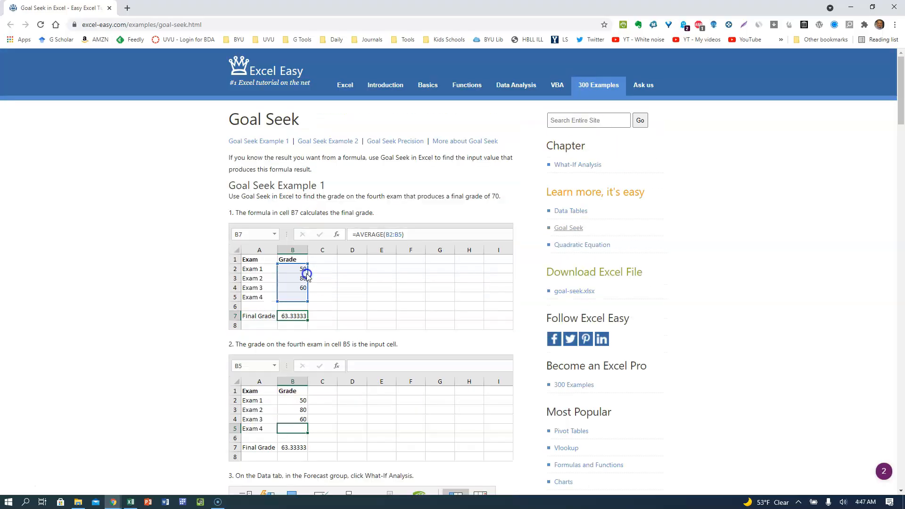
left_click(323, 140)
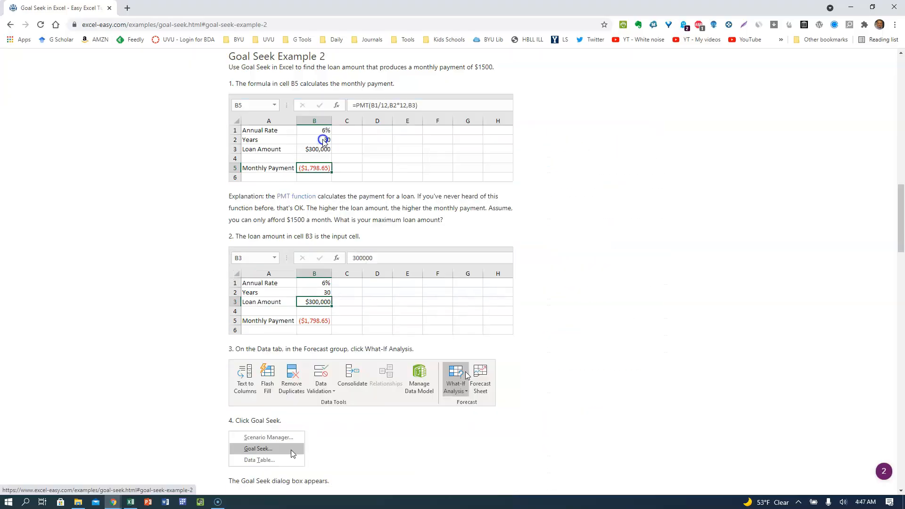
scroll(286, 94, "up", 3)
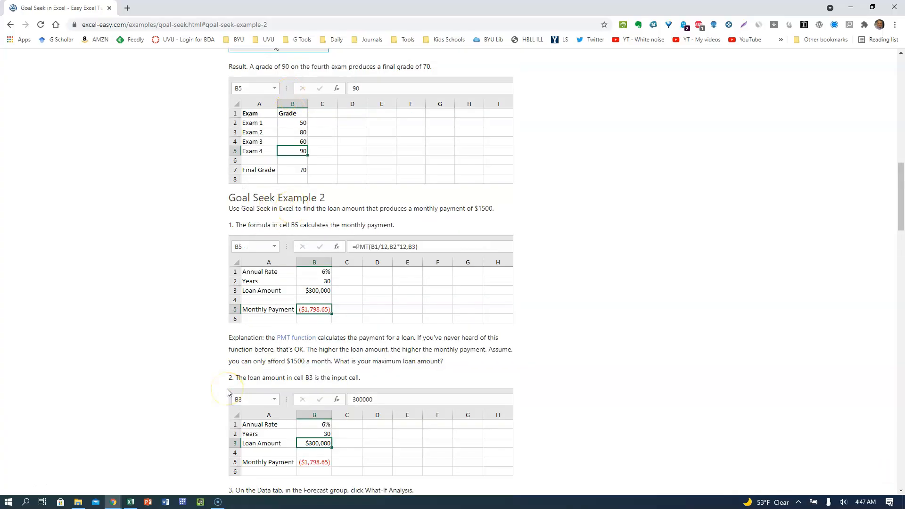
- Switch to the Goal Seek Exercises.xlsx workbook in Excel and open the Grades sheet
left_click(131, 502)
left_click(97, 478)
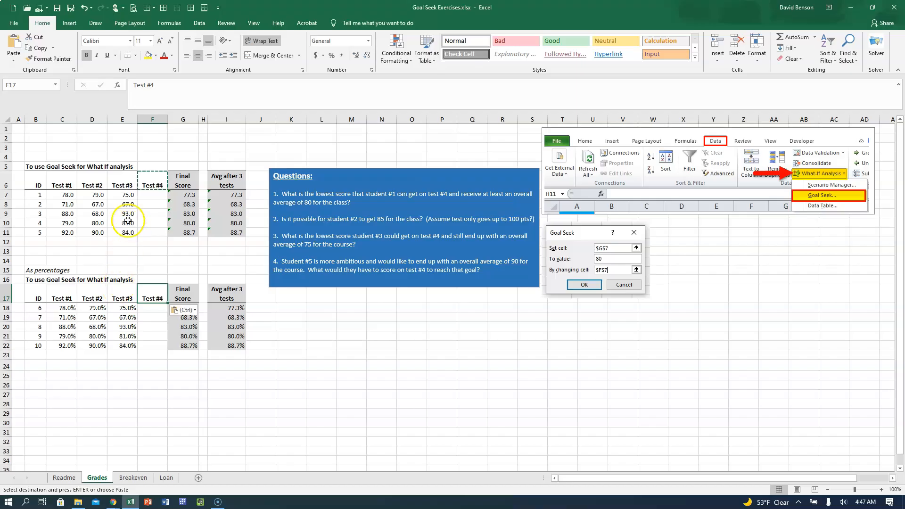
- Examine student 1's test columns and the average formulas behind the Final Score in G7 and Avg after 3 tests in I7
left_click(62, 186)
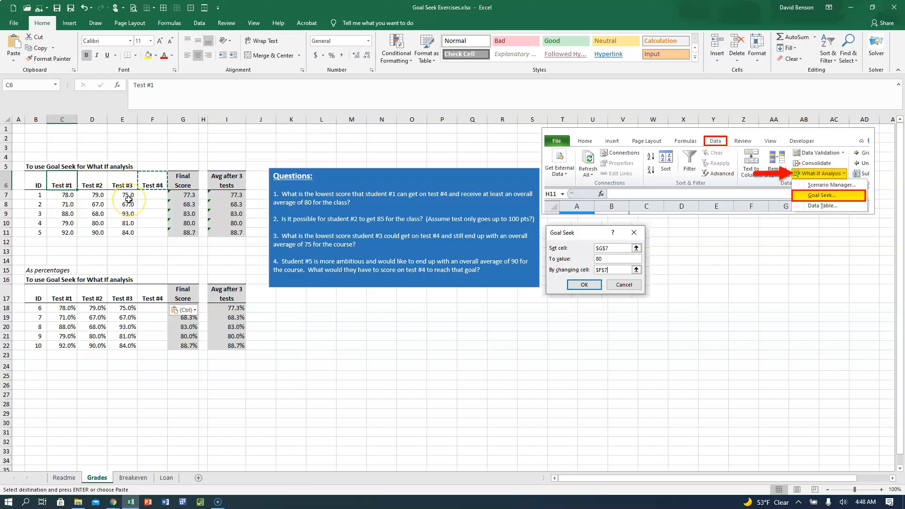
left_click(183, 187)
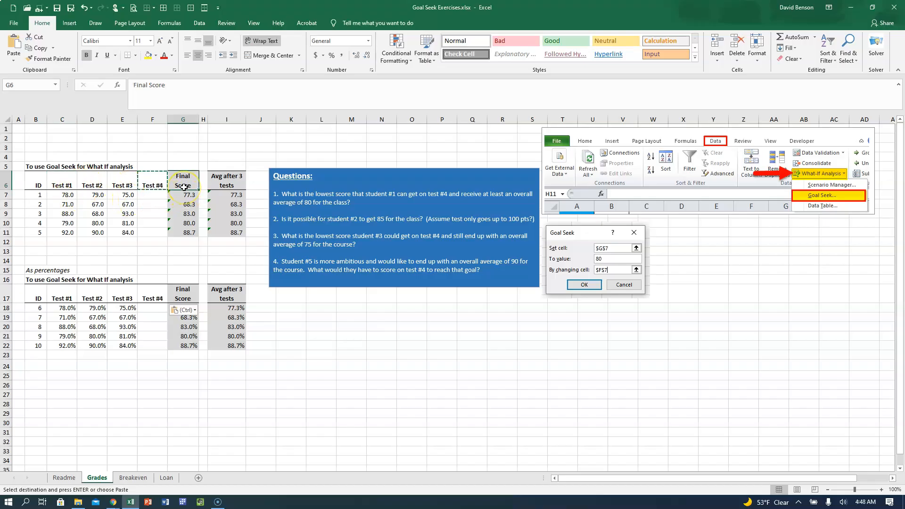
left_click(181, 194)
left_click(174, 86)
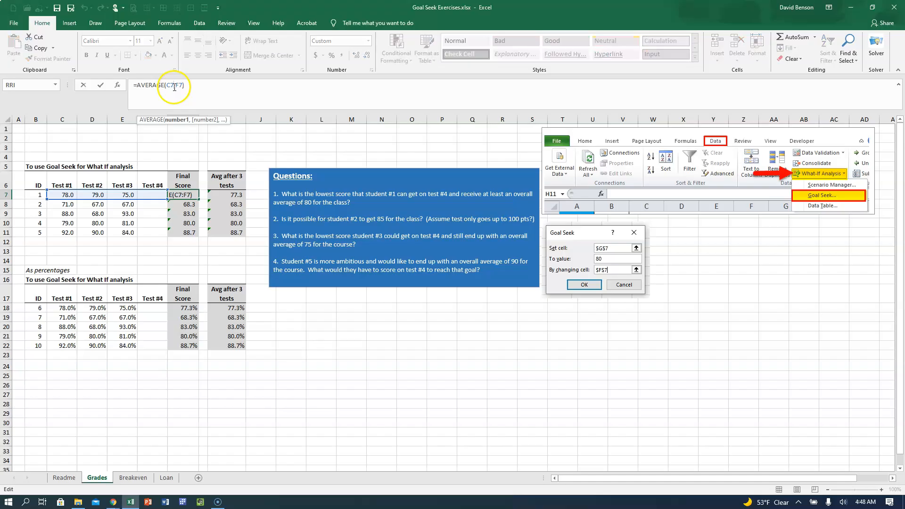
key("Escape")
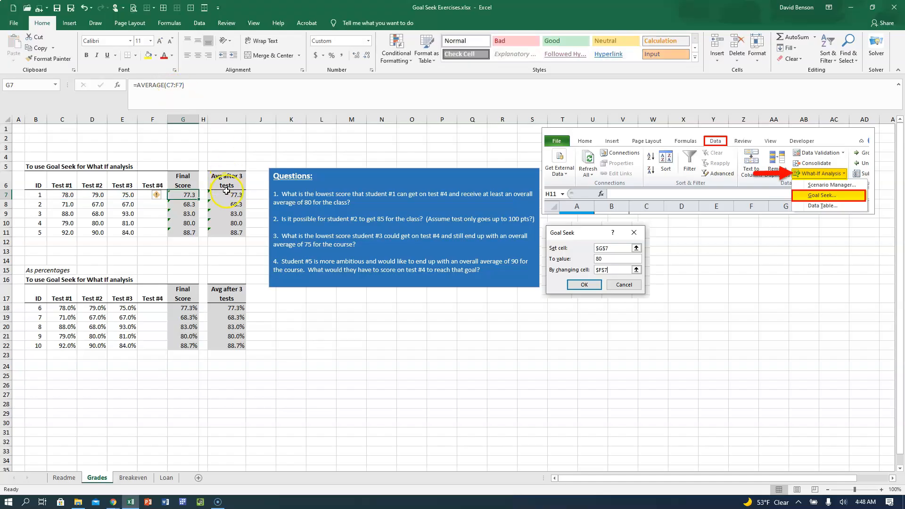
left_click(227, 193)
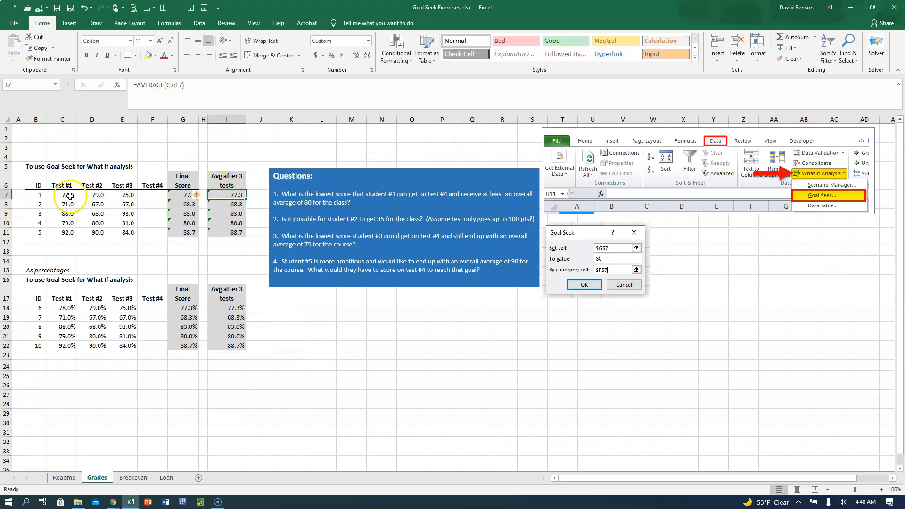
left_click(162, 84)
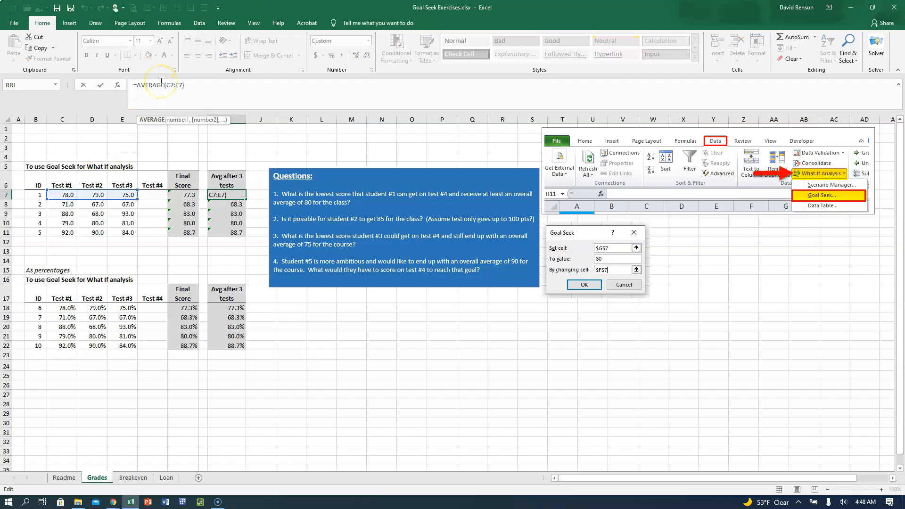
key("Escape")
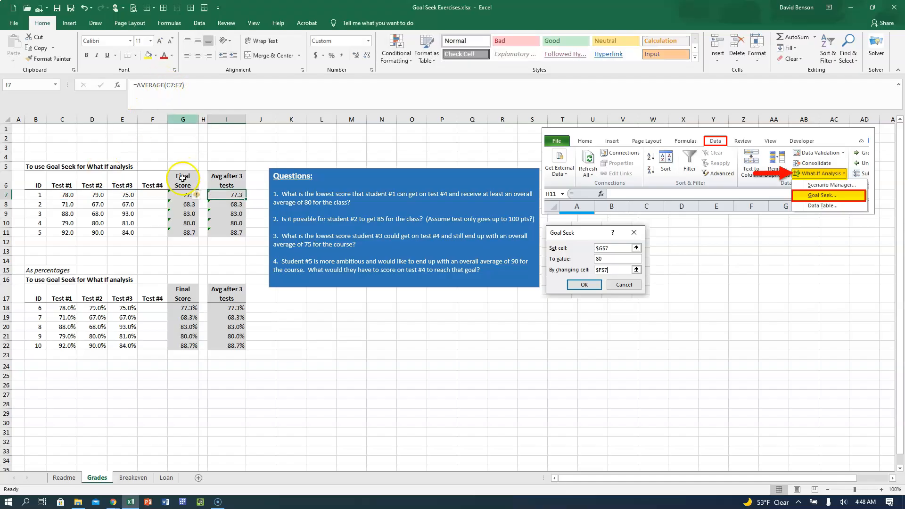
left_click(148, 196)
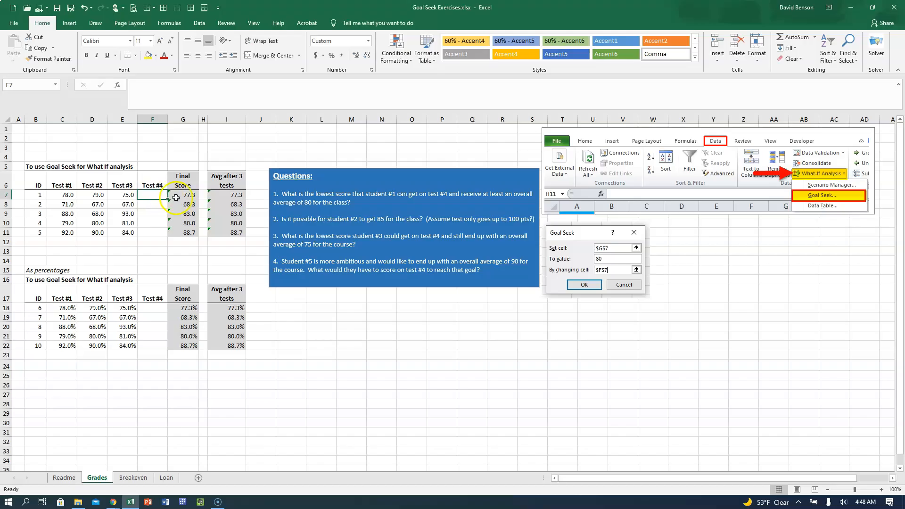
left_click(170, 195)
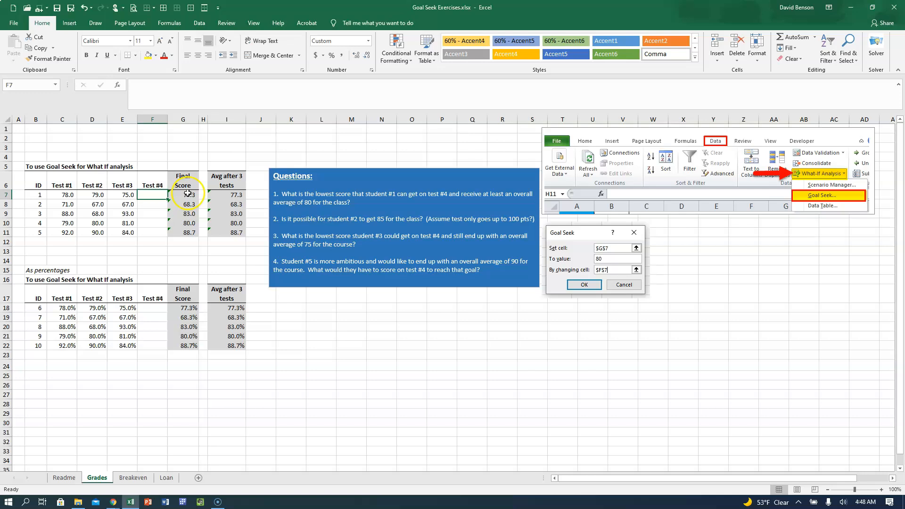
- Try 100, 99 and 98 as student 1's Test #4 score in F7, and clear the cell again
left_click(142, 198)
type("100")
key("Return")
key("Up")
type("99")
key("Return")
key("Up")
type("98")
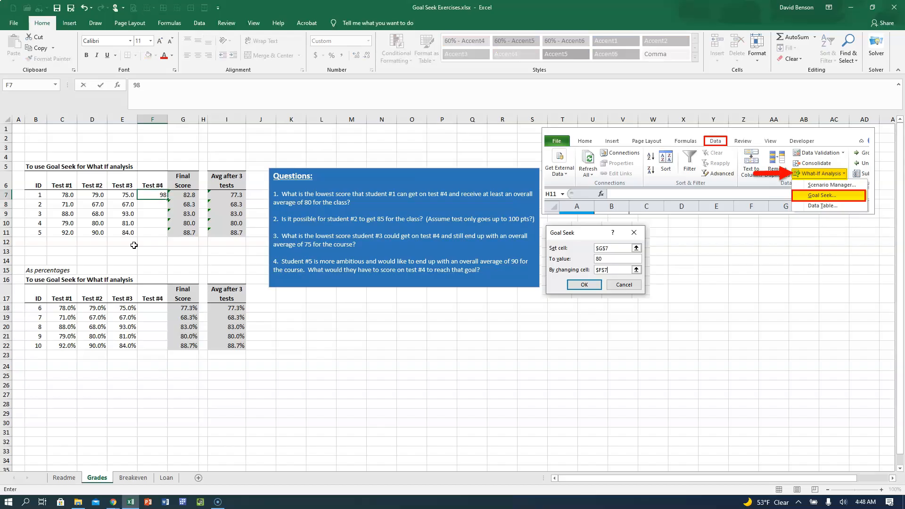
key("Return")
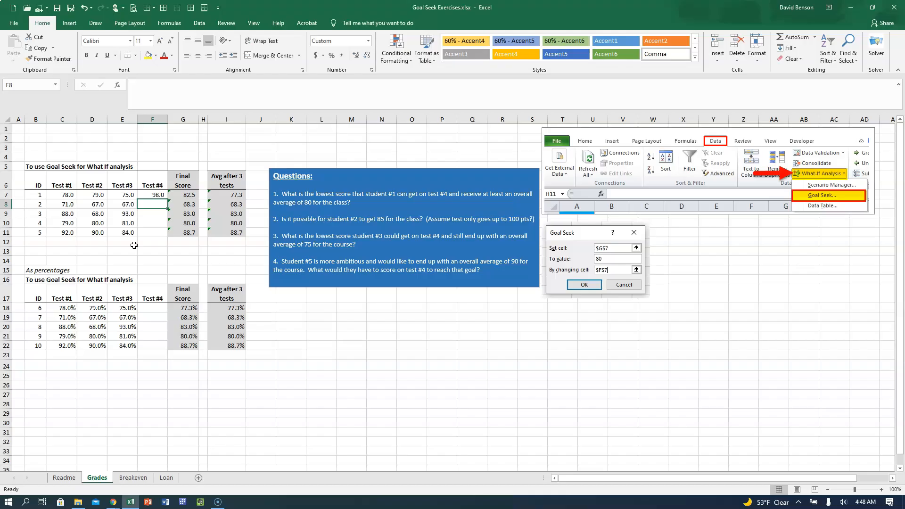
key("Up")
key("Delete")
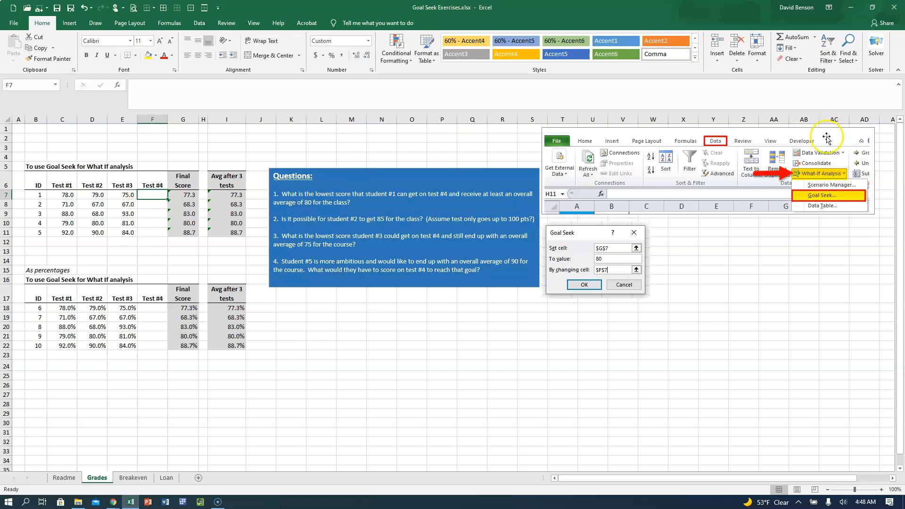
left_click(640, 158)
left_click(623, 235)
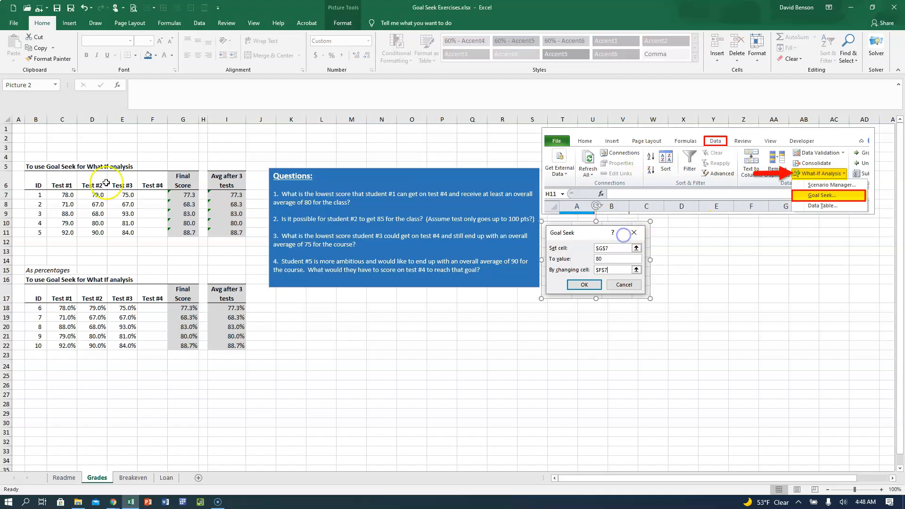
- Use Goal Seek to bring student 1's Final Score in G7 to 80 by changing the Test #4 score in F7, accepting the solution
left_click(146, 194)
left_click(182, 194)
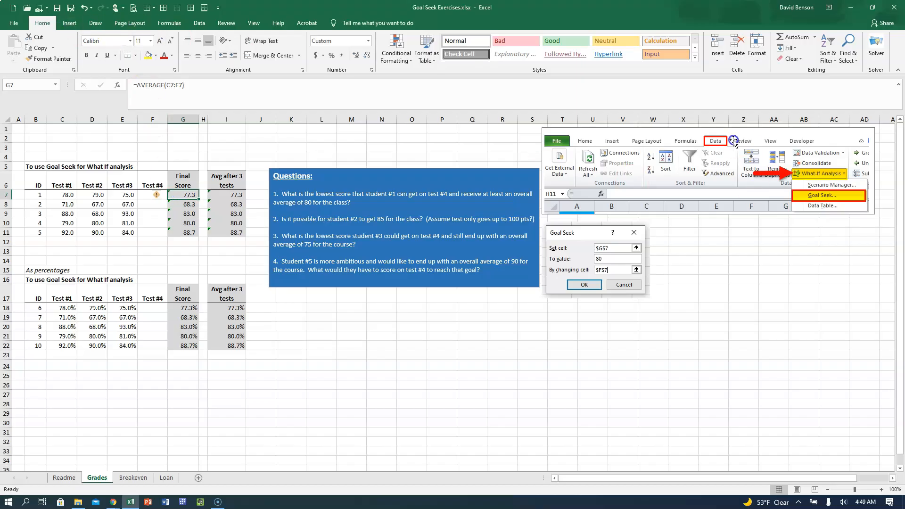
left_click(199, 22)
left_click(590, 55)
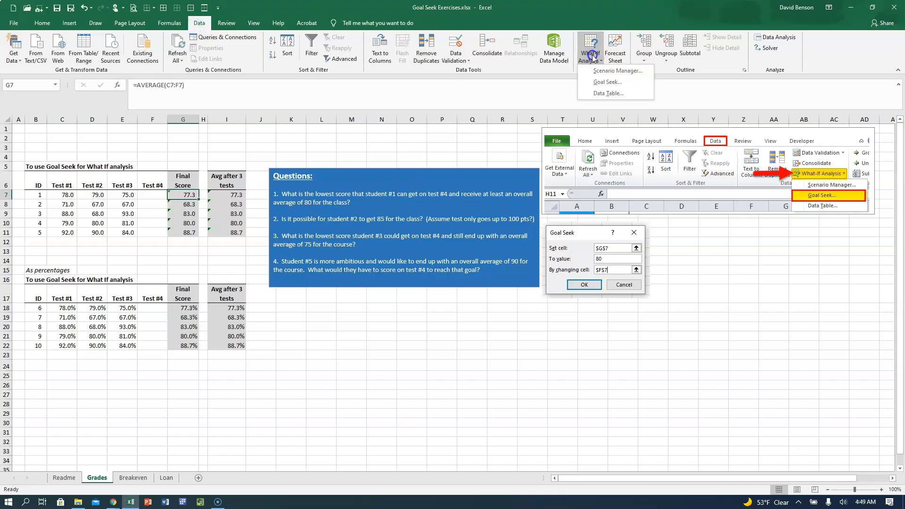
left_click(608, 82)
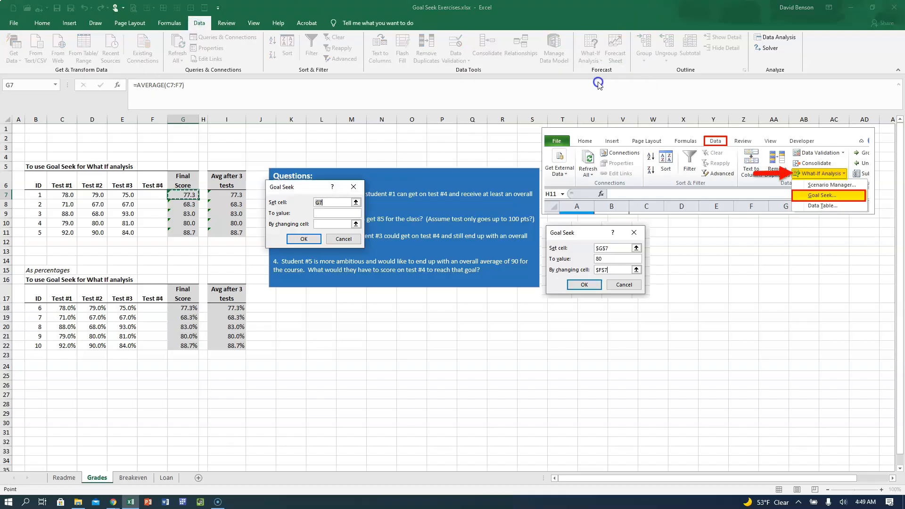
left_click(176, 195)
left_click(335, 216)
type("80")
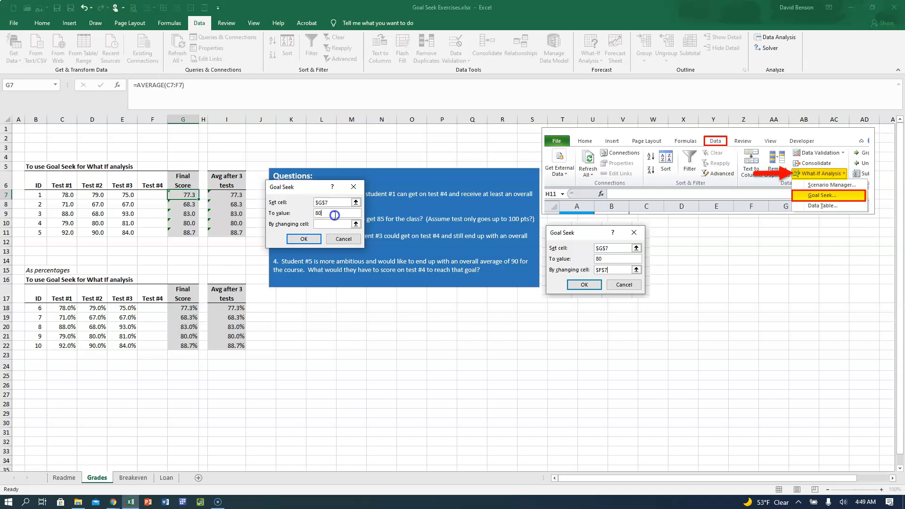
left_click(323, 225)
left_click(157, 192)
left_click(298, 236)
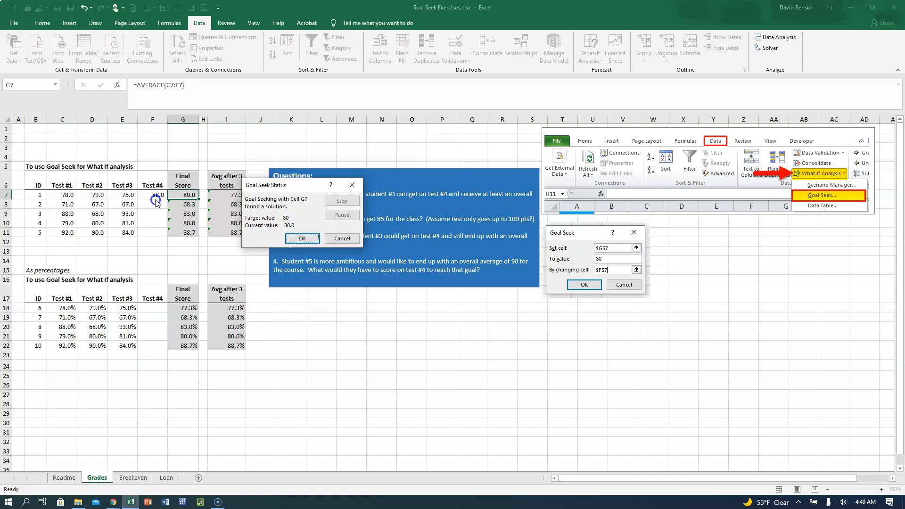
left_click(302, 239)
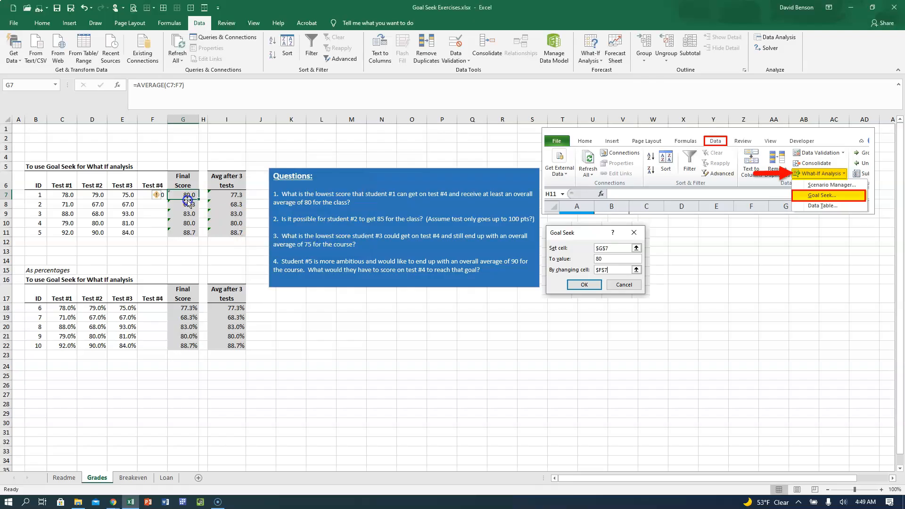
- Replace student 1's Test #4 score in F7 with 50
left_click(145, 196)
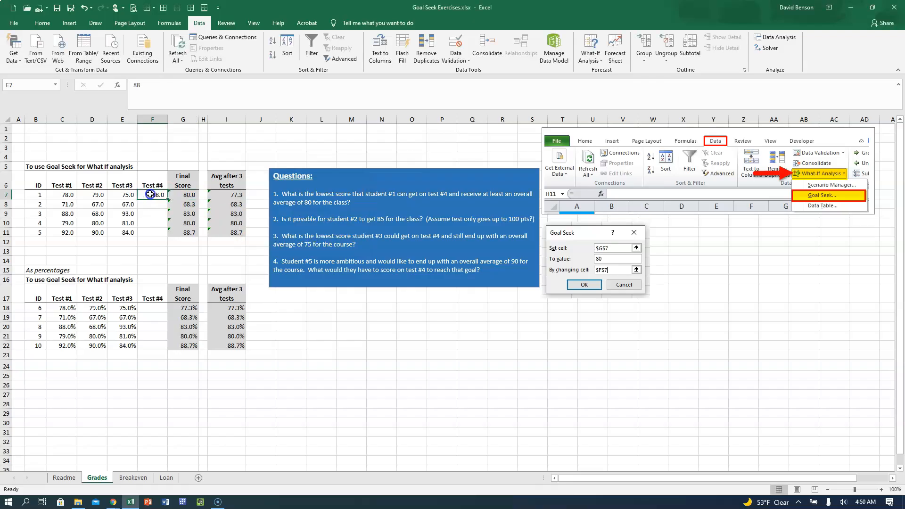
left_click(178, 194)
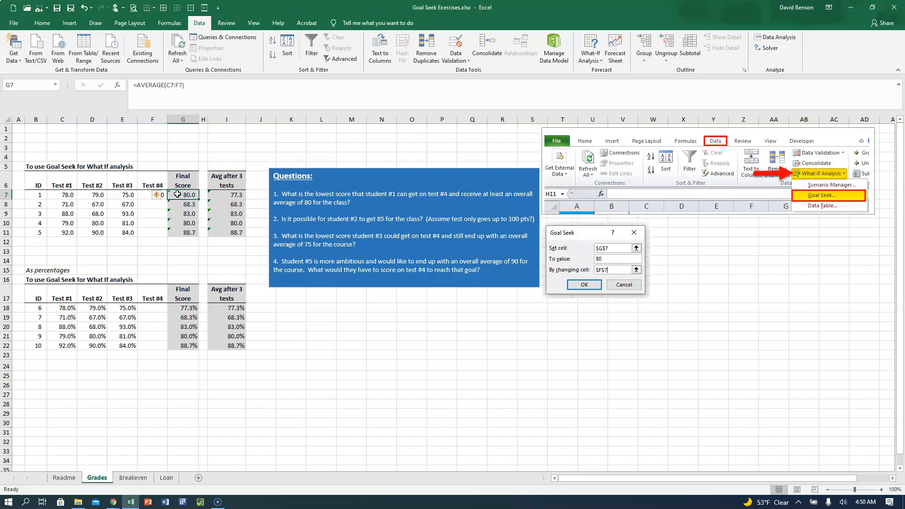
left_click(147, 194)
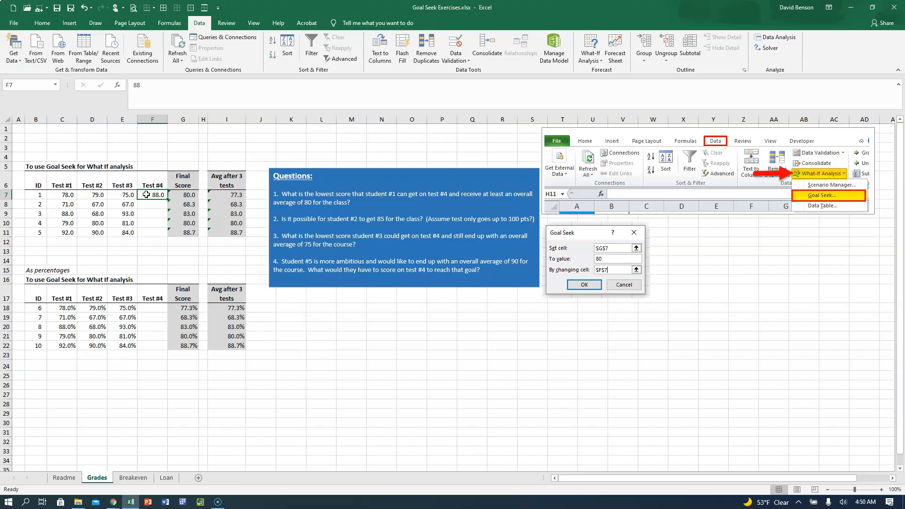
type("50")
key("Return")
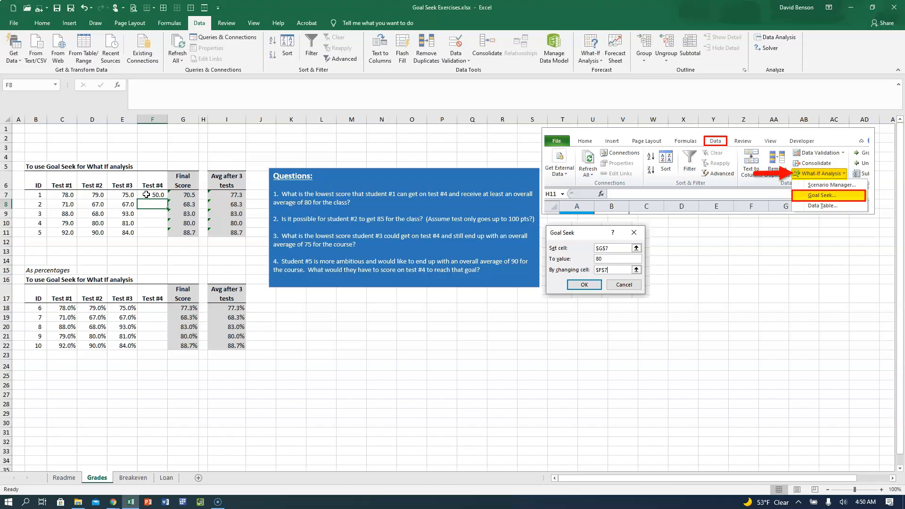
- Run Goal Seek again with set cell G7, target value 80 and changing cell F7, and keep the solution
left_click(146, 194)
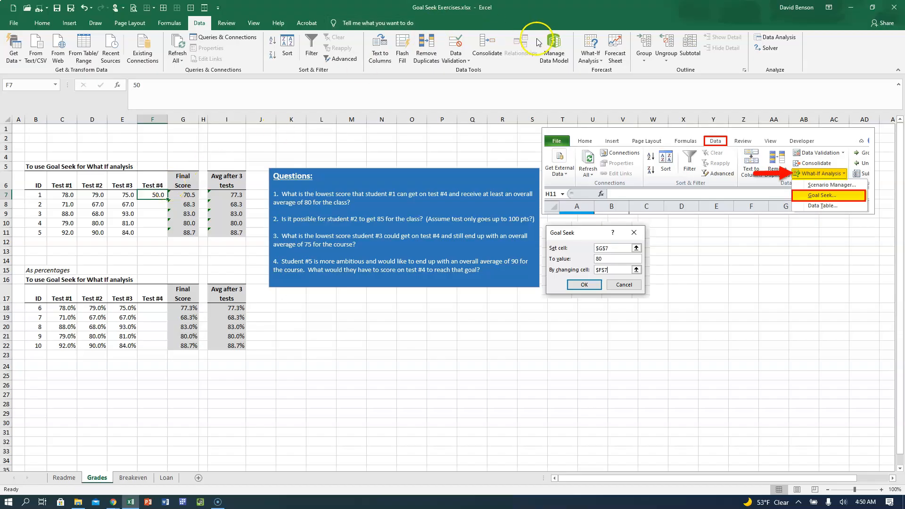
left_click(590, 49)
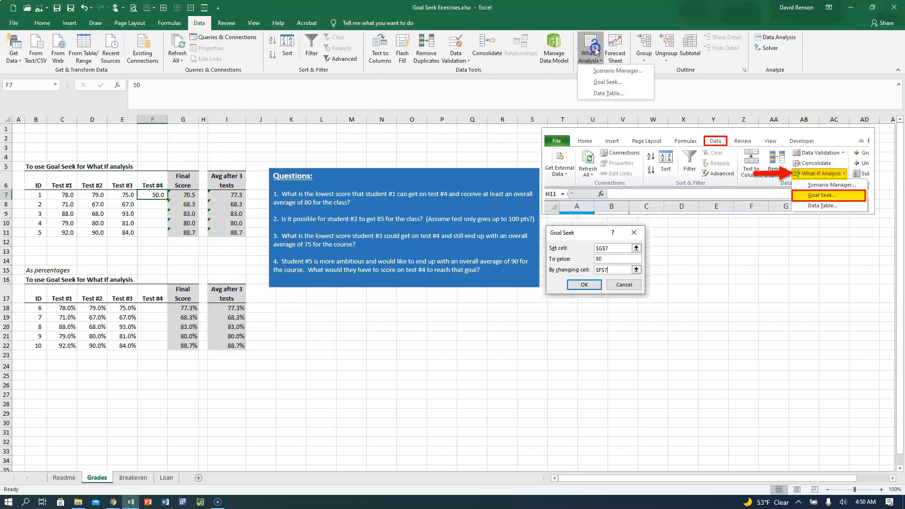
left_click(595, 82)
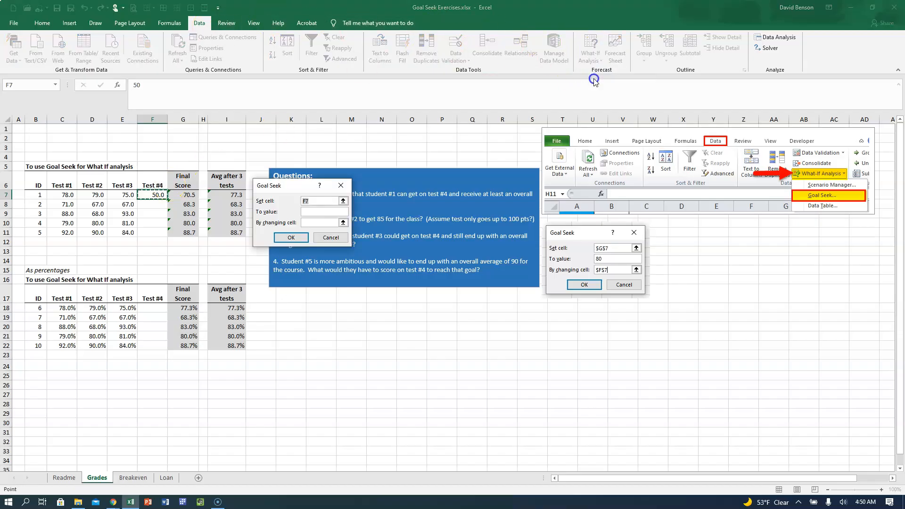
left_click(190, 196)
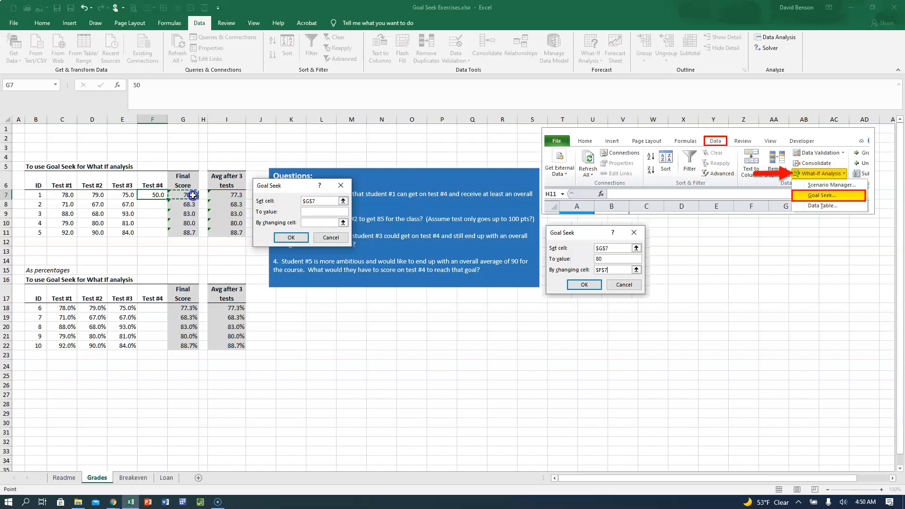
left_click(315, 211)
type("80")
left_click(314, 223)
left_click(153, 195)
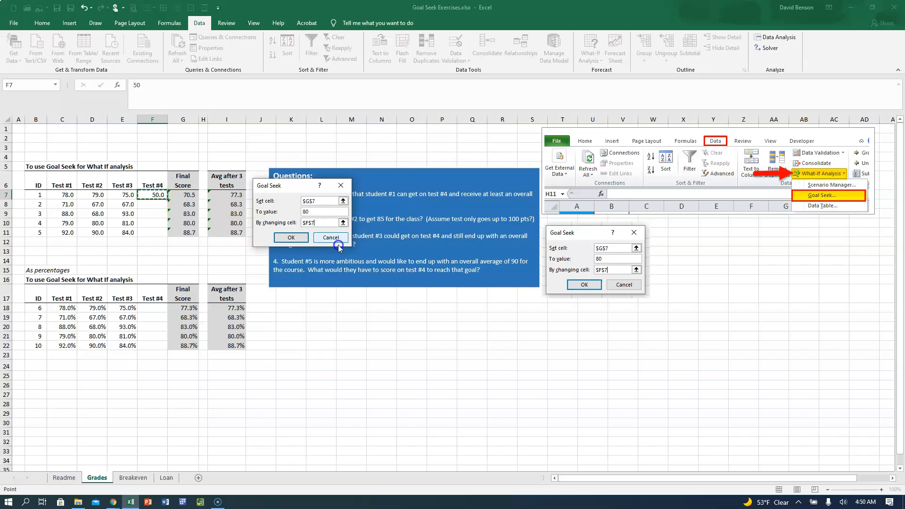
left_click(290, 237)
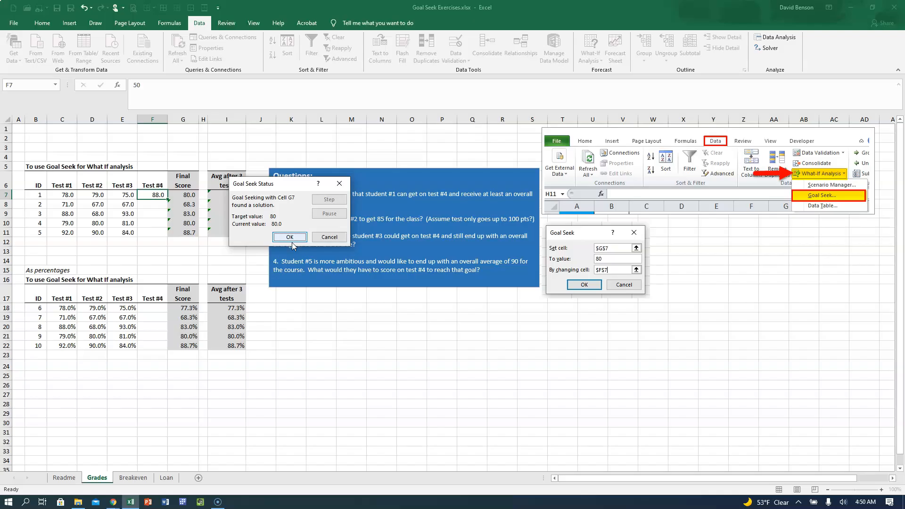
left_click(291, 239)
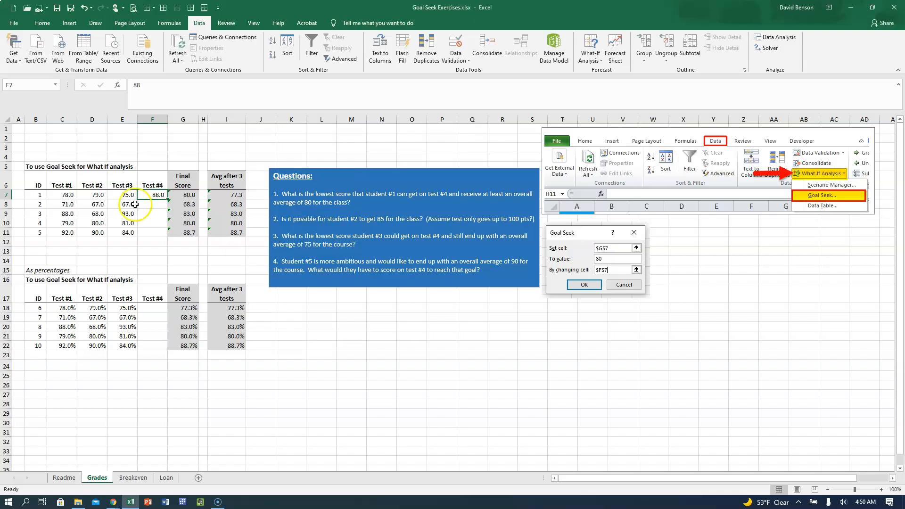
left_click(334, 221)
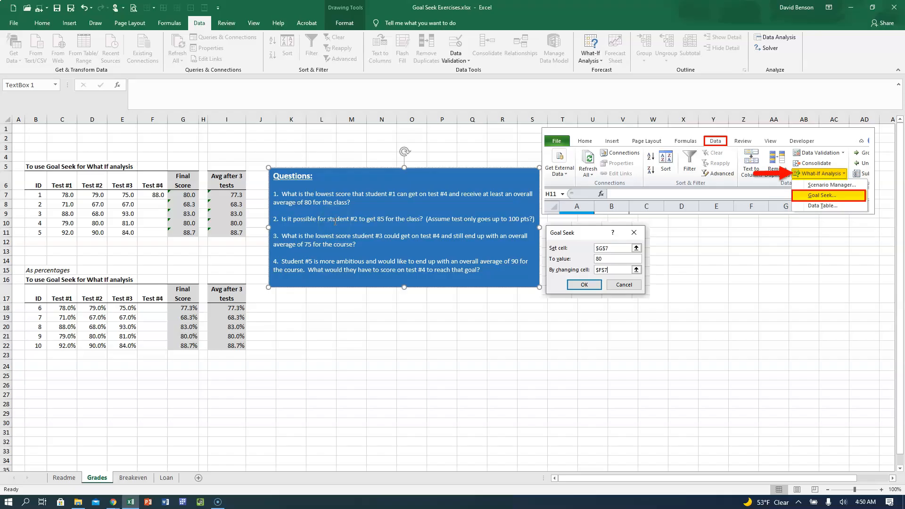
- Use Goal Seek to bring student 2's Final Score in G8 to 85 by changing Test #4 in F8, keeping the solution
left_click(156, 204)
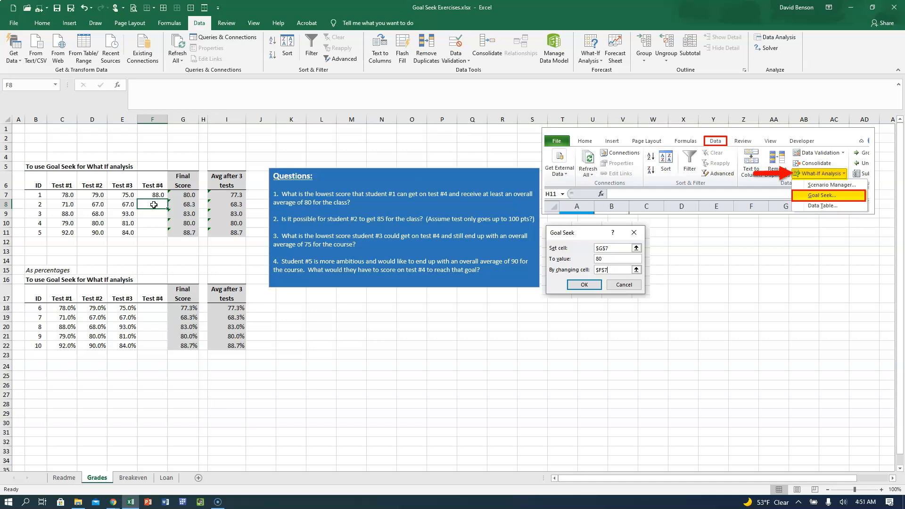
left_click(590, 53)
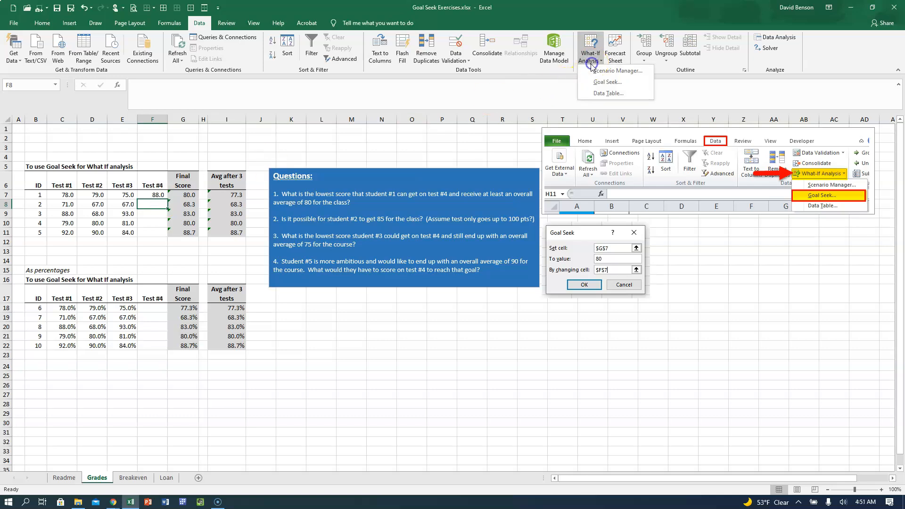
left_click(594, 88)
left_click(180, 204)
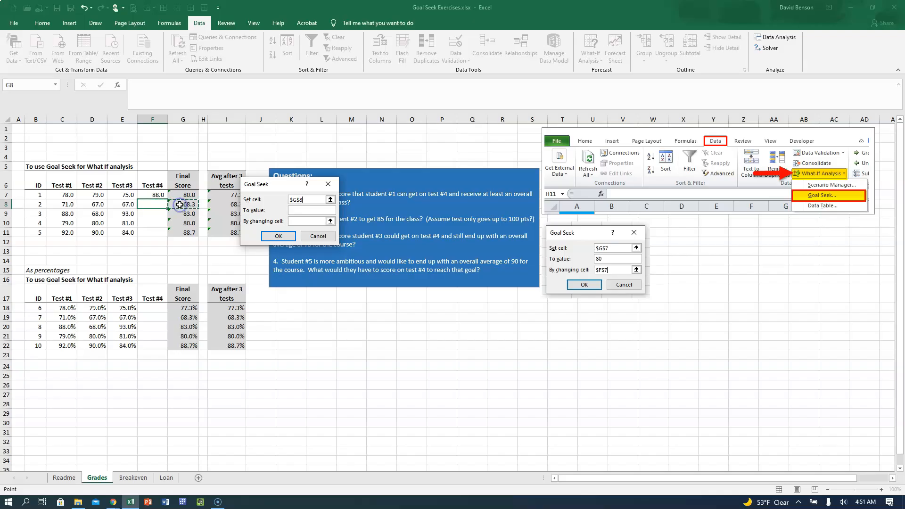
left_click(306, 210)
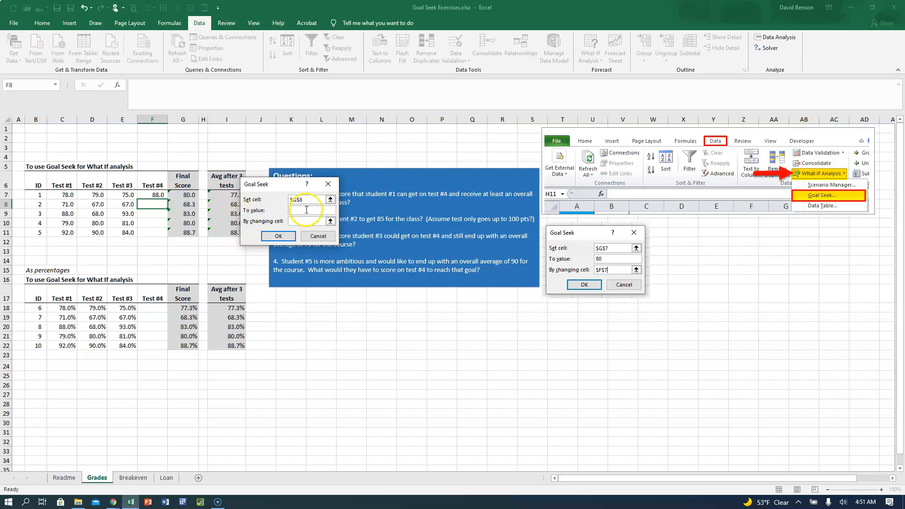
type("85")
left_click(306, 221)
left_click(149, 204)
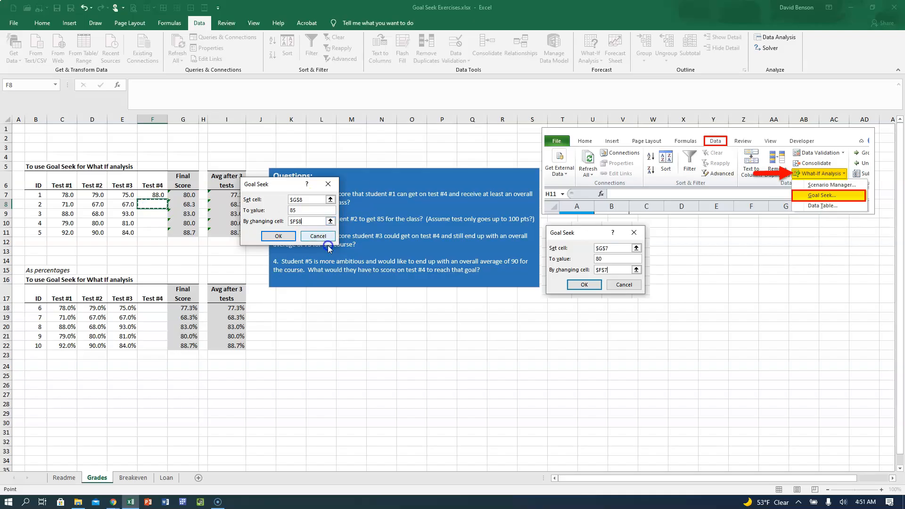
left_click(274, 237)
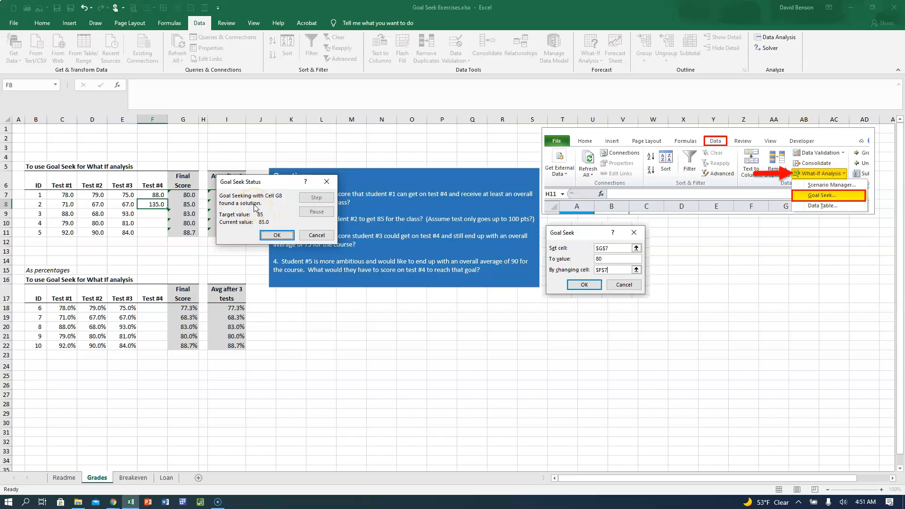
left_click(262, 235)
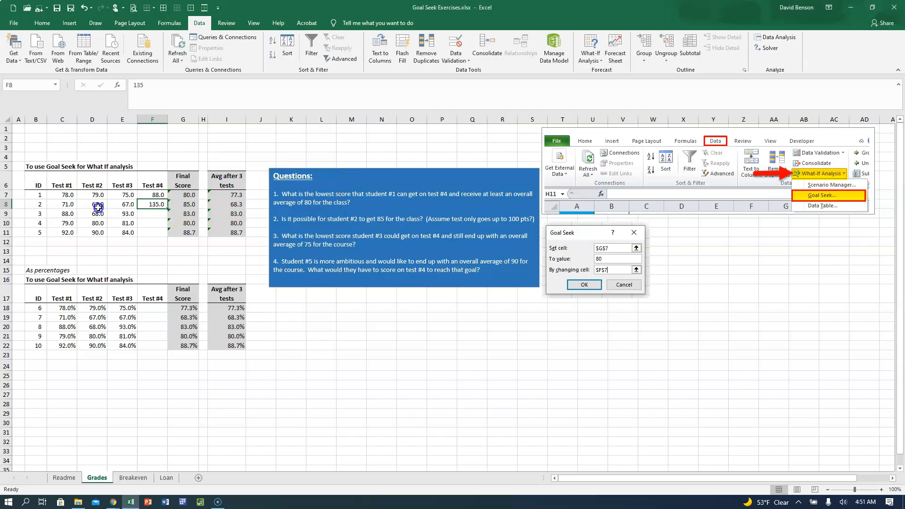
left_click(151, 204)
- Enter 90 as a trial Test #4 score for student 3 in F9
left_click(162, 215)
left_click(173, 213)
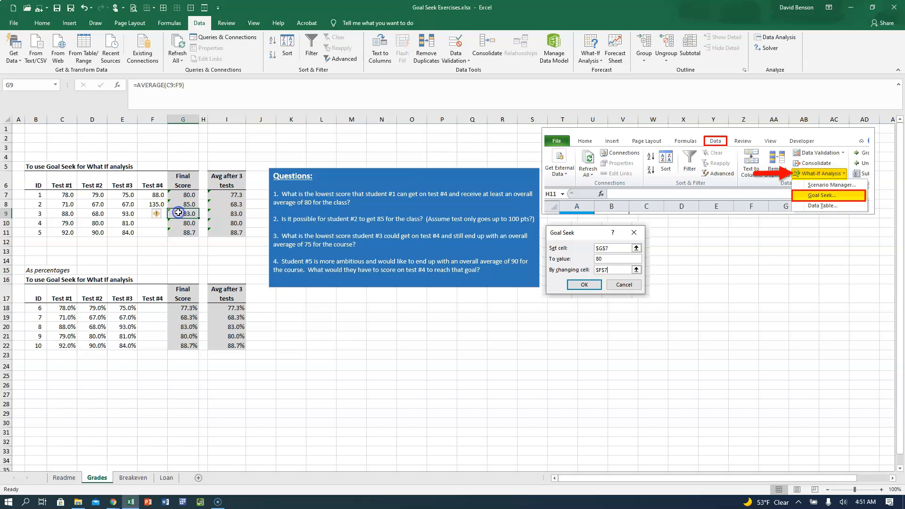
left_click(144, 213)
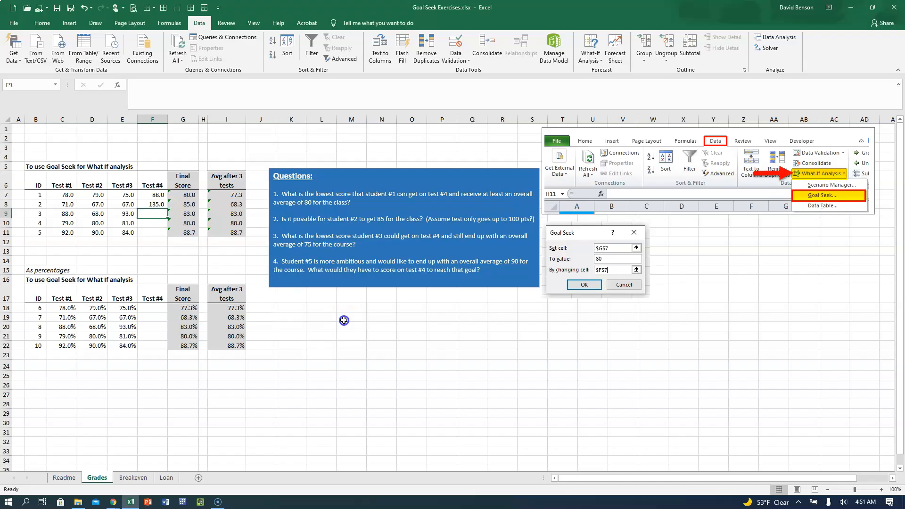
type("90")
key("Return")
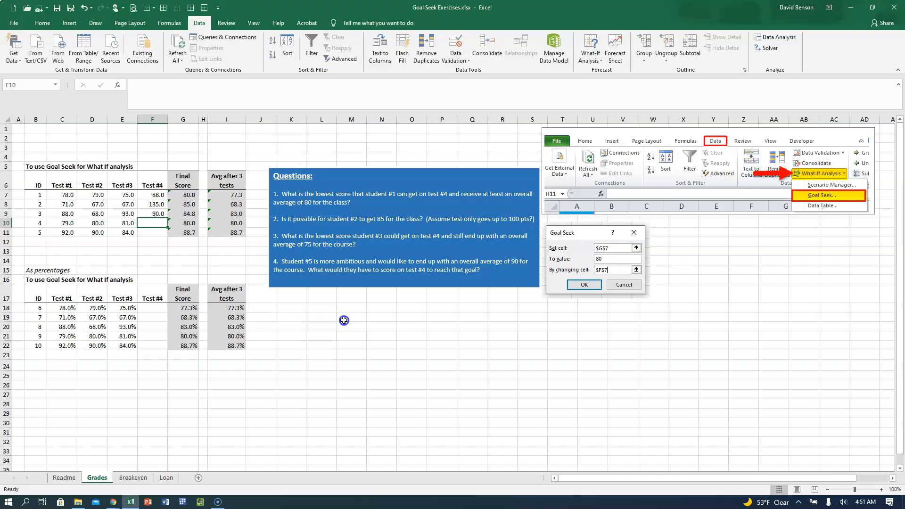
key("Up")
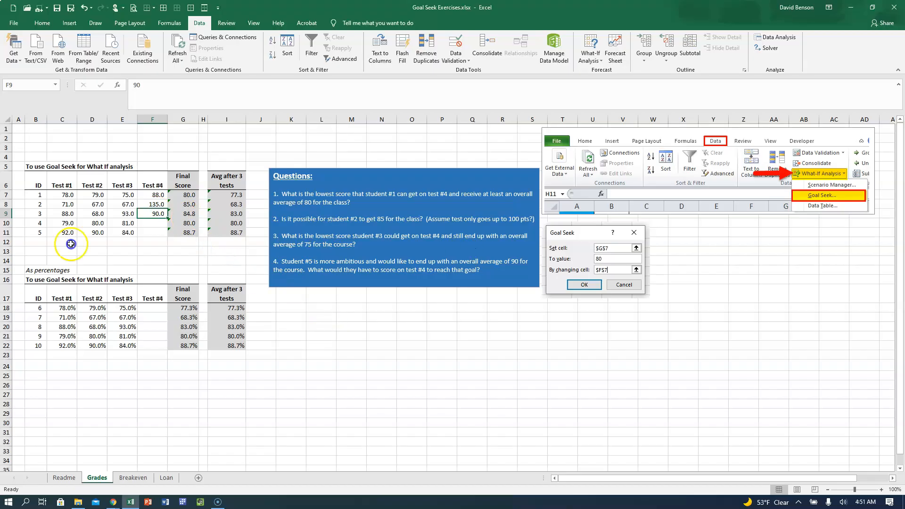
- Use Goal Seek to bring student 3's Final Score in G9 to 75 by changing Test #4 in F9, keeping the solution
left_click(183, 215)
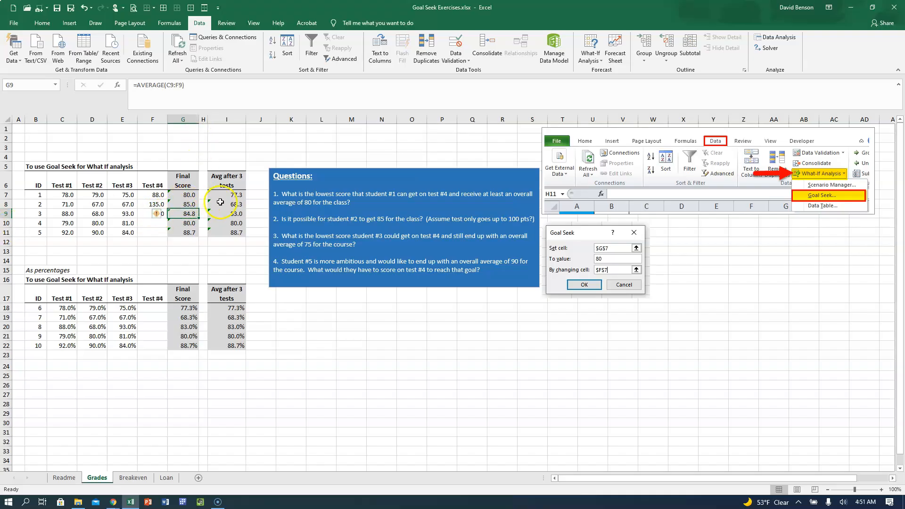
left_click(591, 56)
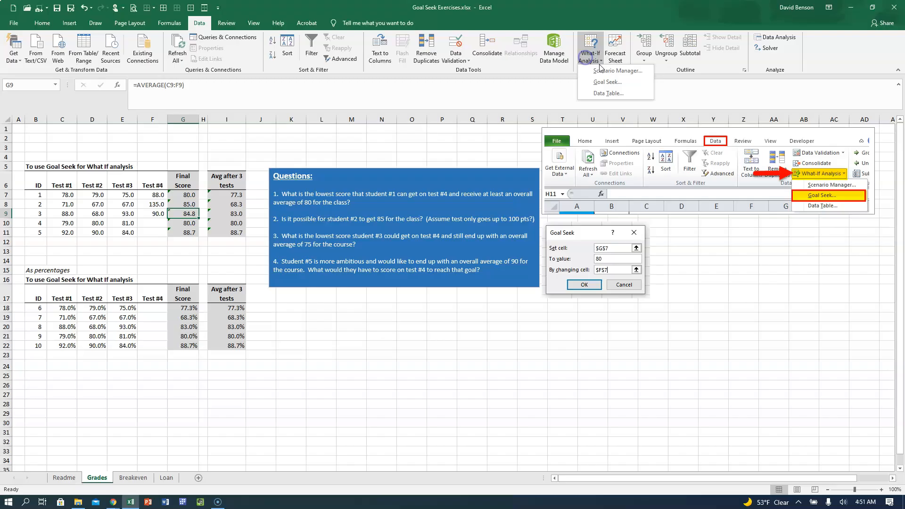
left_click(605, 87)
left_click(189, 213)
left_click(286, 209)
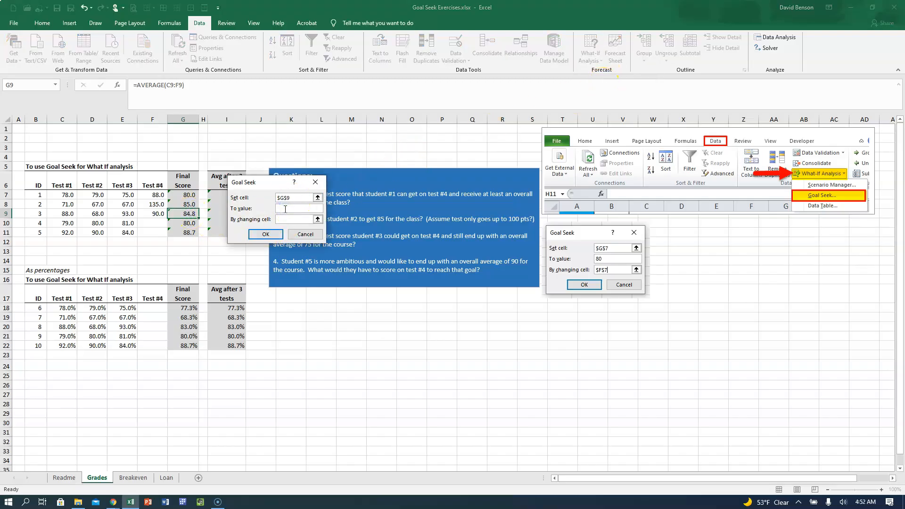
left_click(286, 218)
left_click(157, 215)
left_click(263, 234)
left_click(263, 235)
left_click(147, 214)
- Ignore the adjacent-cells formula error flagged on student 3's Final Score in G9
left_click(177, 215)
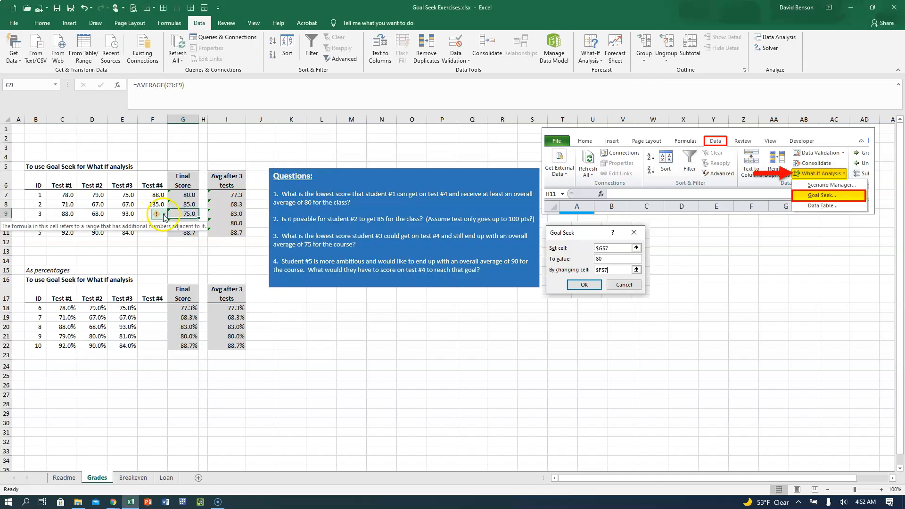
left_click(163, 214)
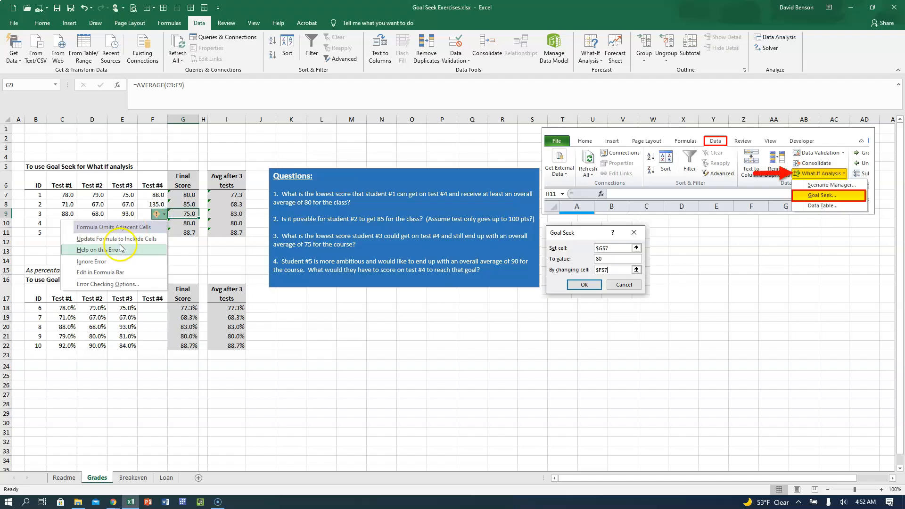
left_click(116, 263)
left_click(158, 251)
left_click(185, 213)
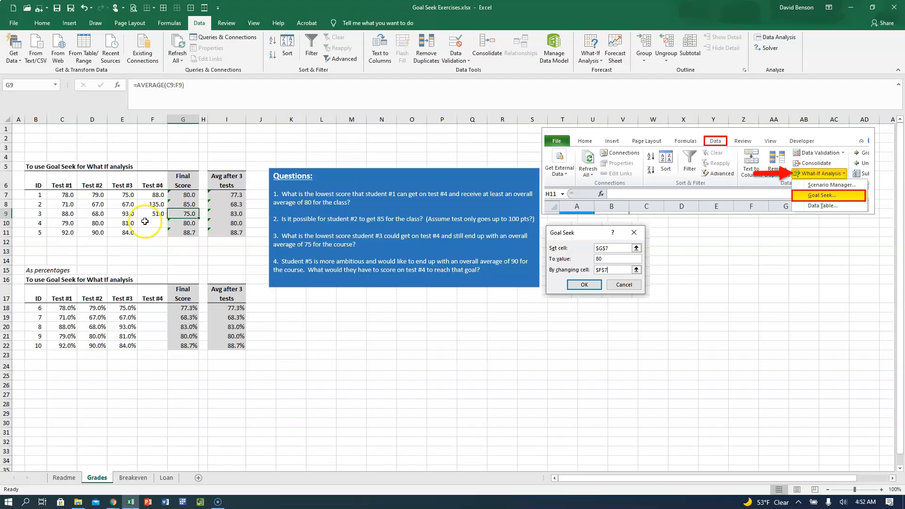
left_click(35, 211)
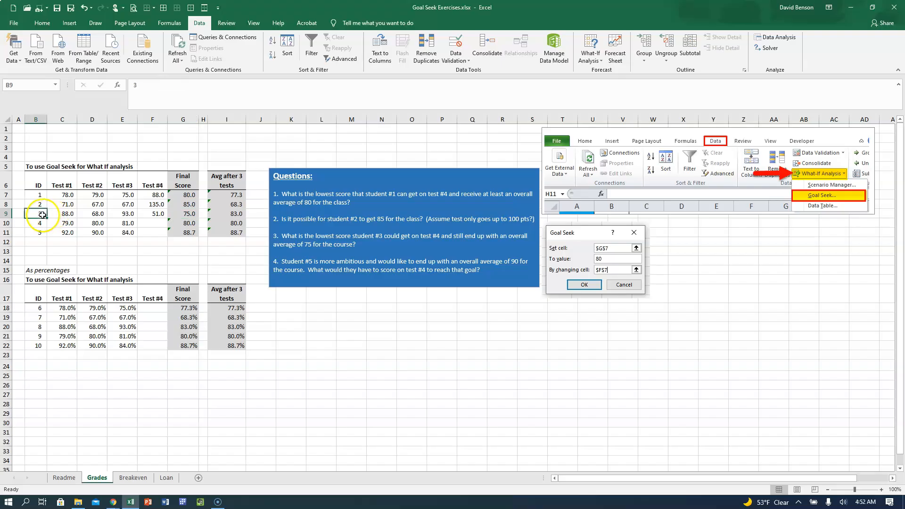
left_click(178, 214)
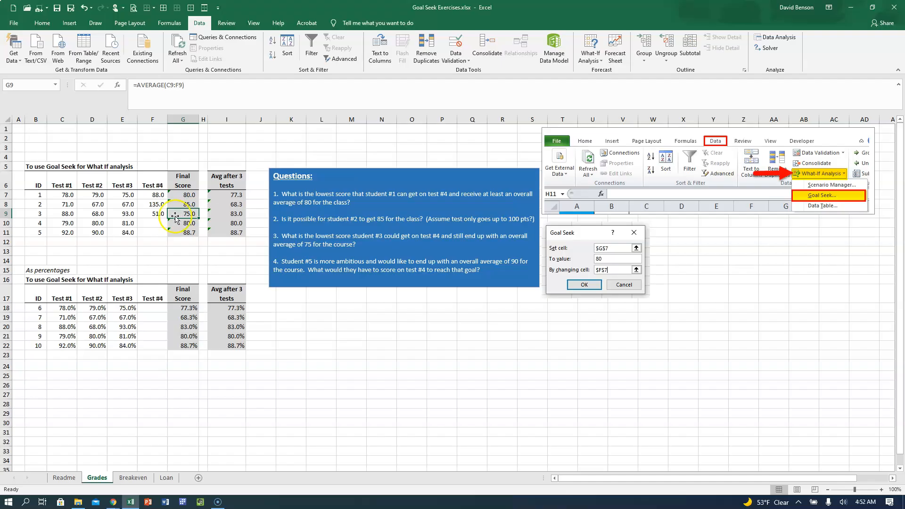
left_click(155, 213)
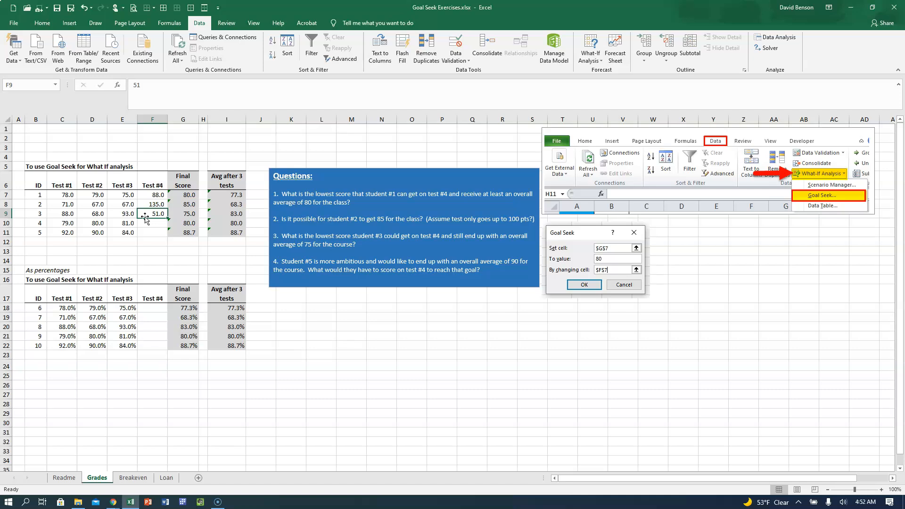
left_click(173, 215)
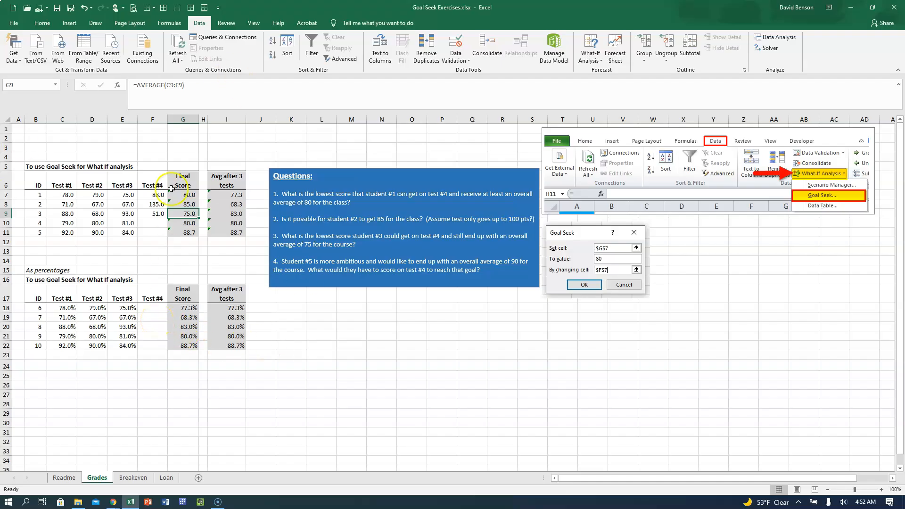
- Enter 50% as student 6's Test #4 score in F18 of the percentages table
left_click(152, 309)
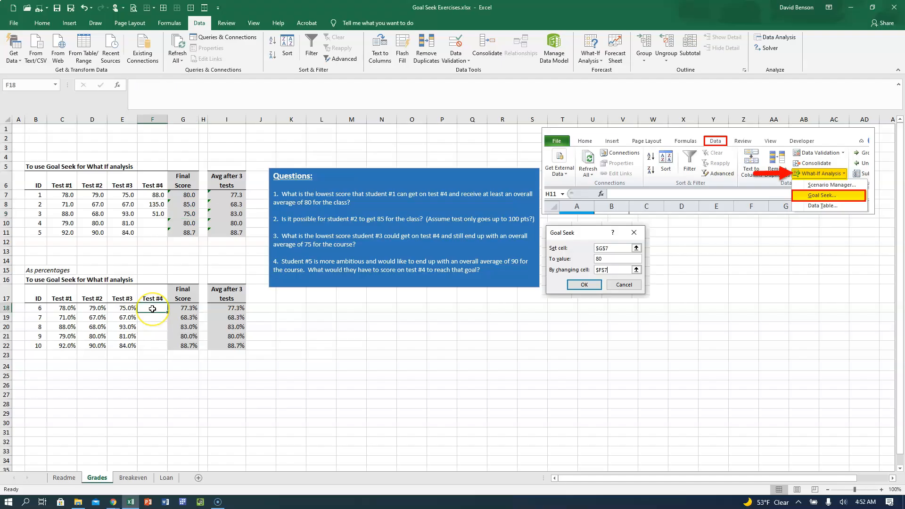
type("50")
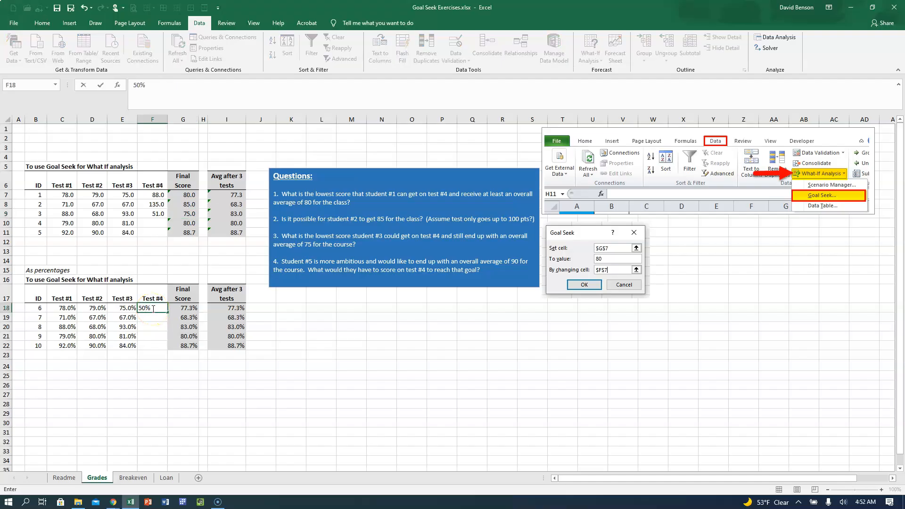
key("ctrl+Return")
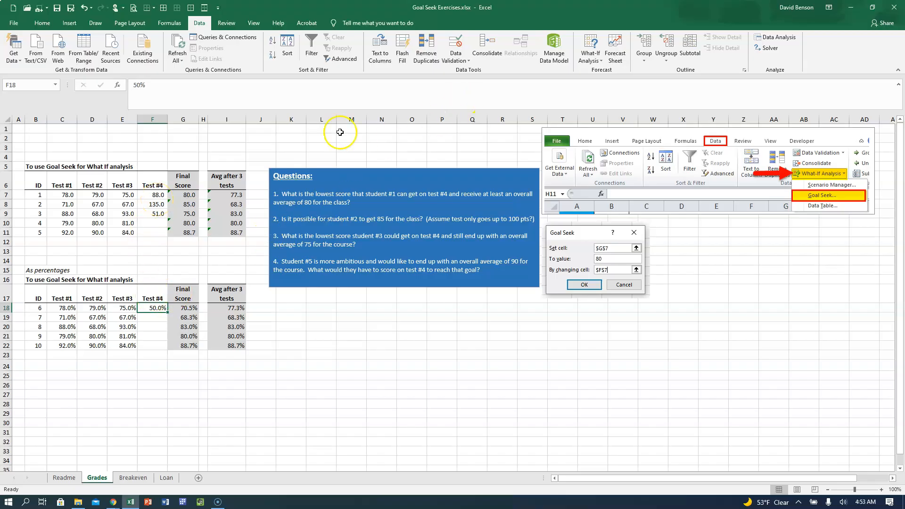
- Use Goal Seek to bring student 6's Final Score in G18 to 0.8 by changing Test #4 in F18, keeping the solution
left_click(586, 63)
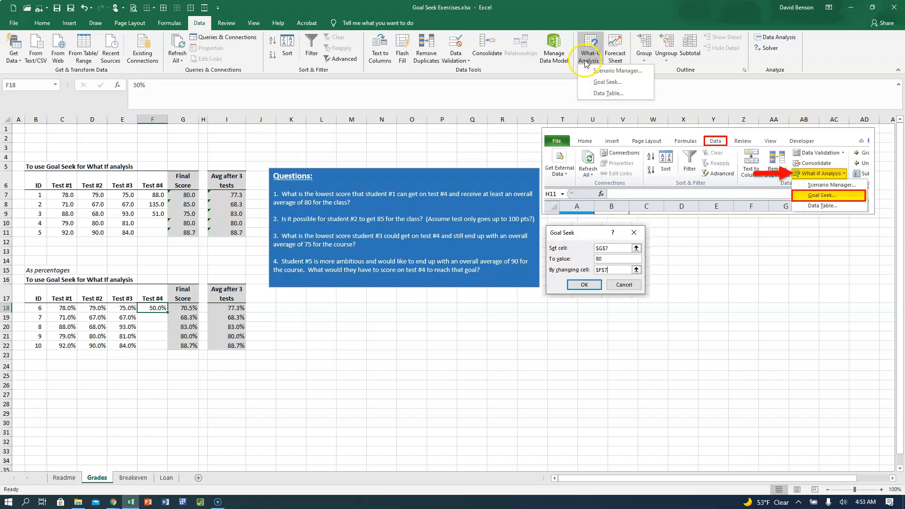
left_click(607, 81)
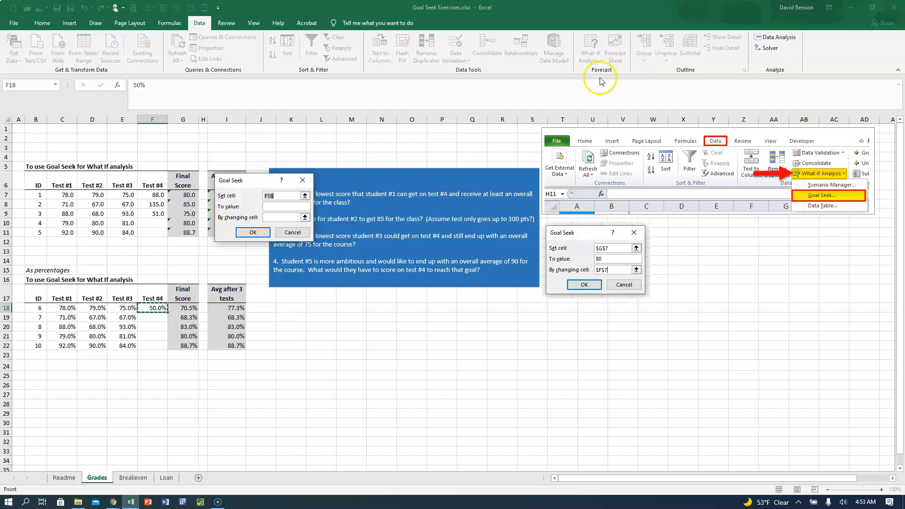
left_click(189, 307)
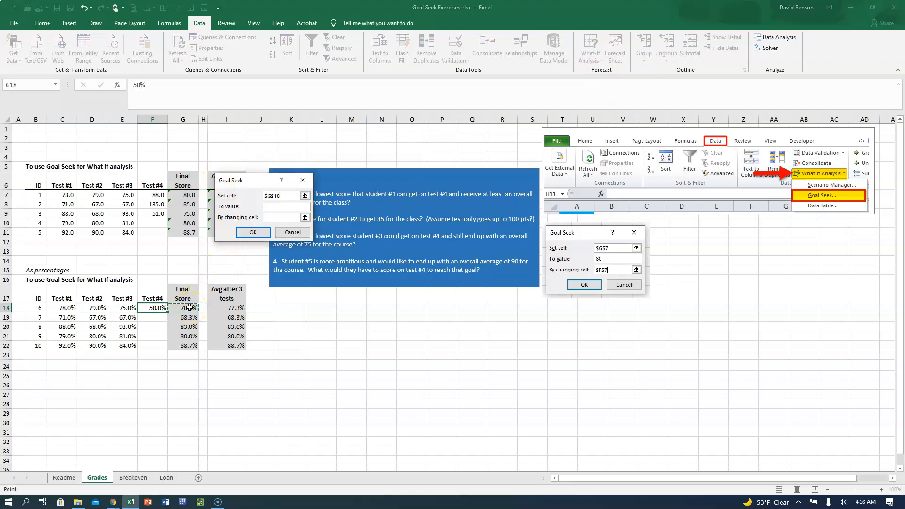
left_click(277, 208)
left_click(276, 218)
left_click(149, 309)
left_click(241, 234)
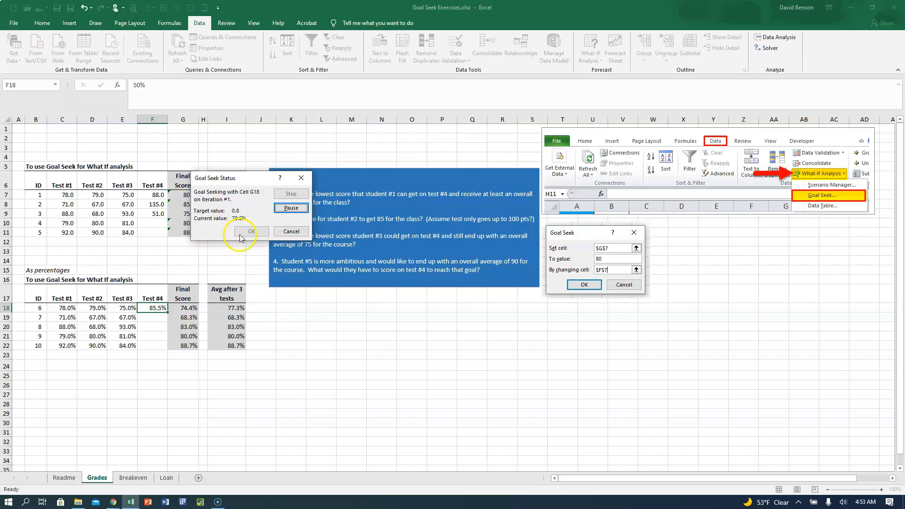
left_click(250, 232)
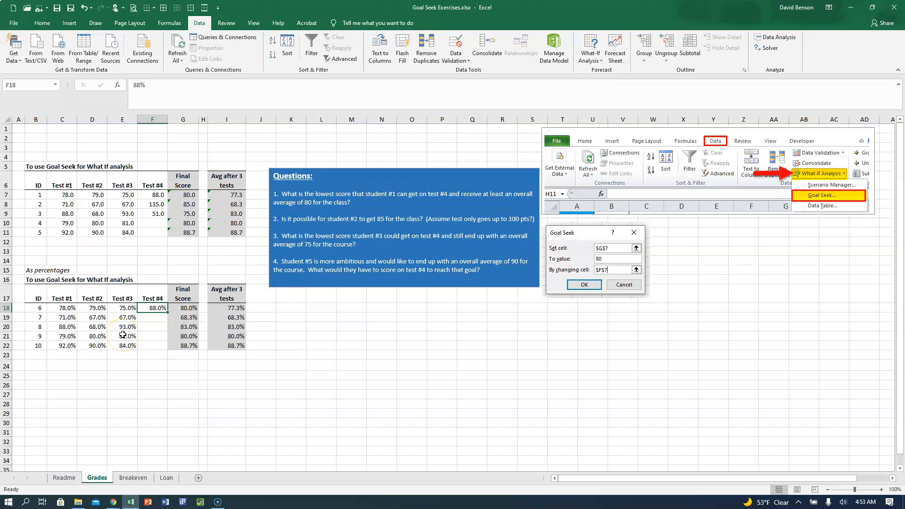
- On the Breakeven sheet, move the fixed and variable cost pictures up so they start at about row 19
left_click(126, 479)
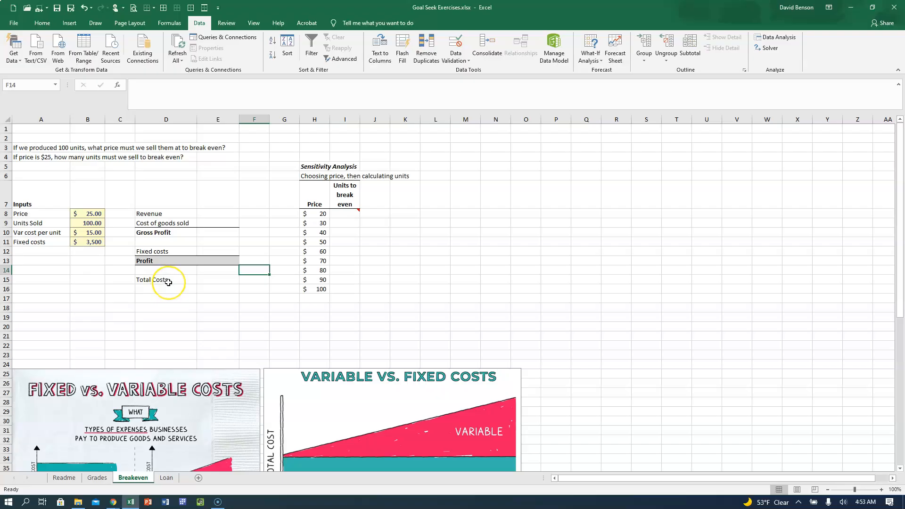
scroll(168, 282, "down", 4)
scroll(168, 283, "up", 2)
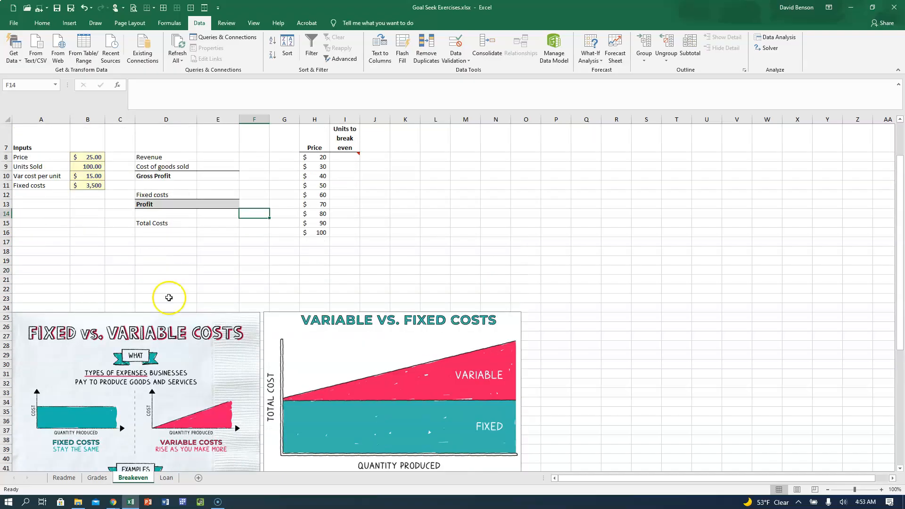
left_click(167, 316)
left_click_drag(167, 317, 167, 264)
left_click_drag(287, 315, 306, 263)
scroll(380, 412, "down", 3)
left_click_drag(357, 416, 354, 366)
scroll(95, 265, "up", 5)
left_click(83, 261)
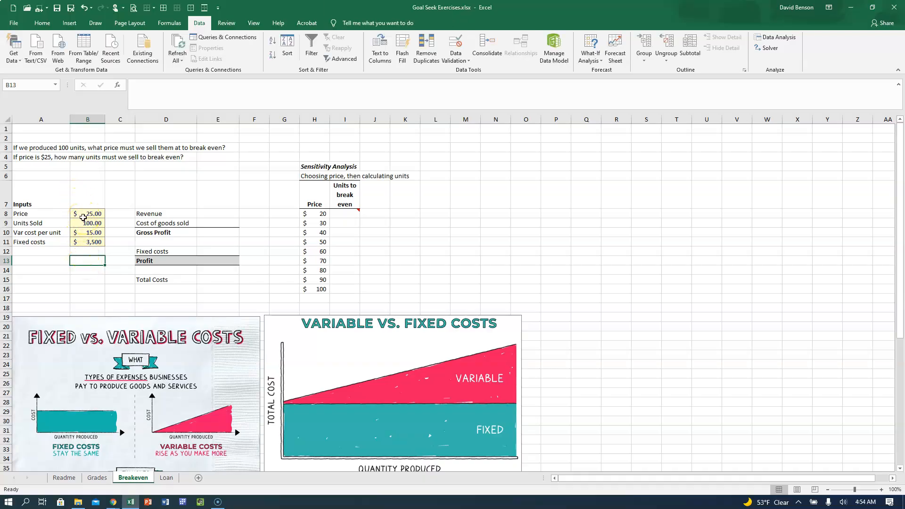
- Examine the price, units sold, variable cost per unit and fixed costs inputs in B8:B11
left_click(85, 216)
left_click(88, 224)
left_click(90, 233)
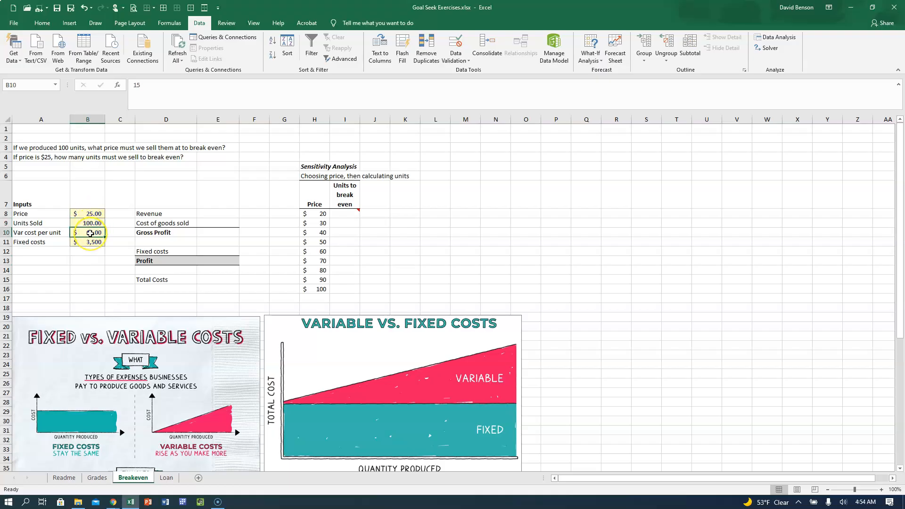
left_click(87, 214)
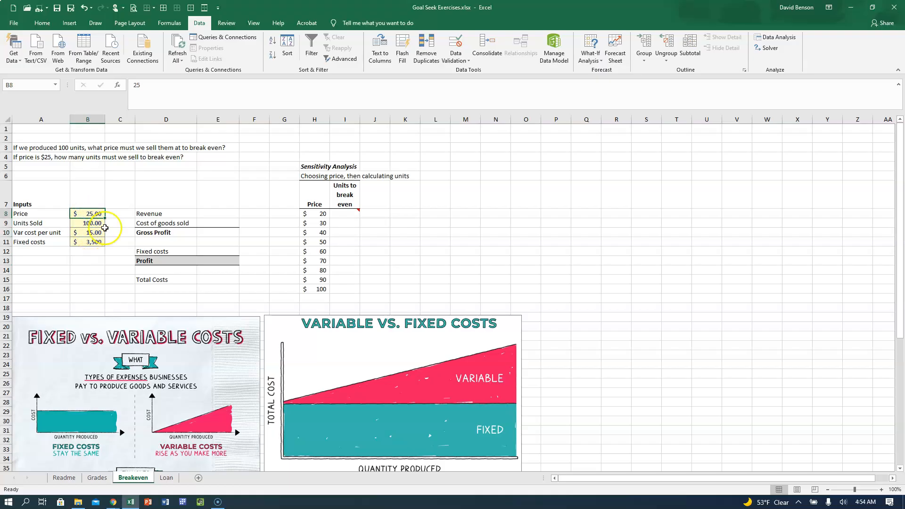
left_click(99, 231)
left_click(94, 242)
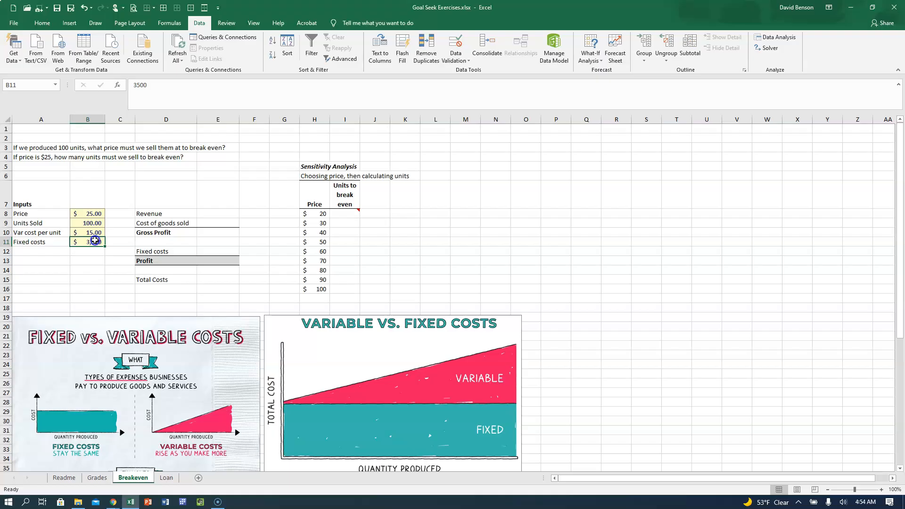
- Review the fixed and variable cost pictures and read the two break-even questions in A3 and A4
scroll(94, 241, "down", 5)
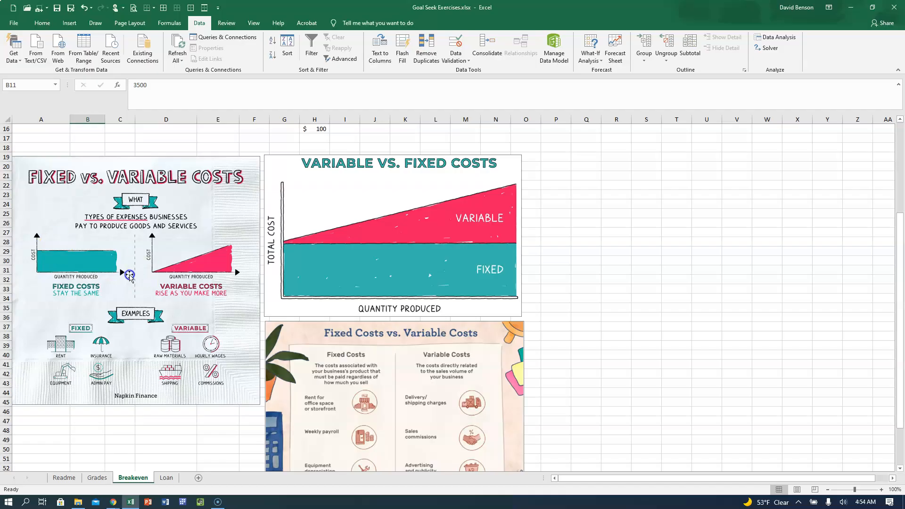
scroll(126, 277, "down", 1)
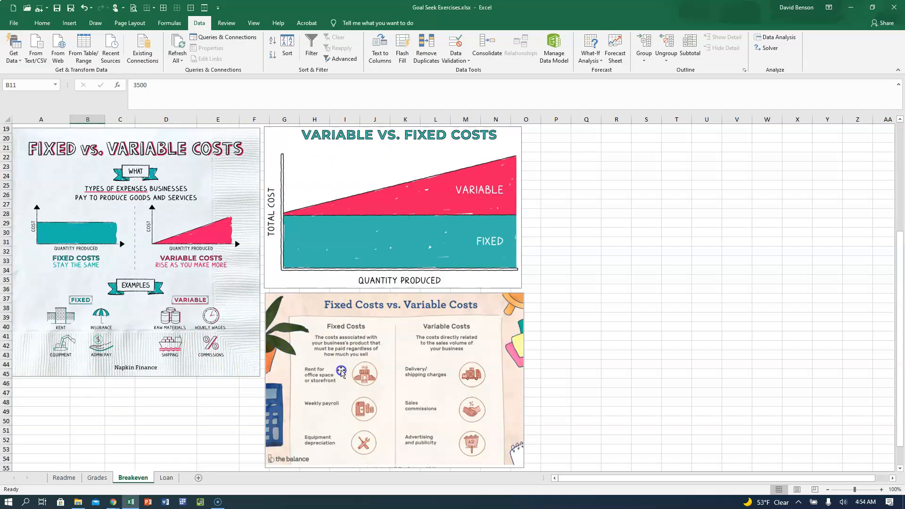
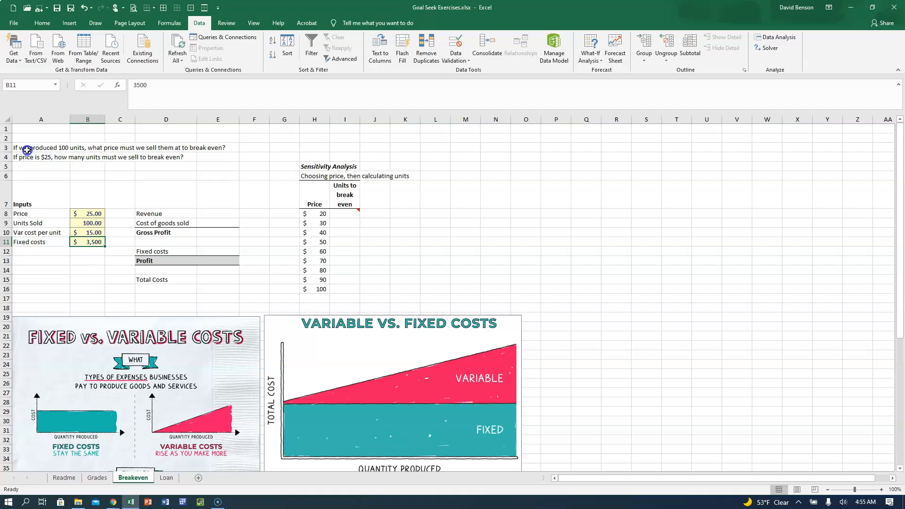
left_click(26, 148)
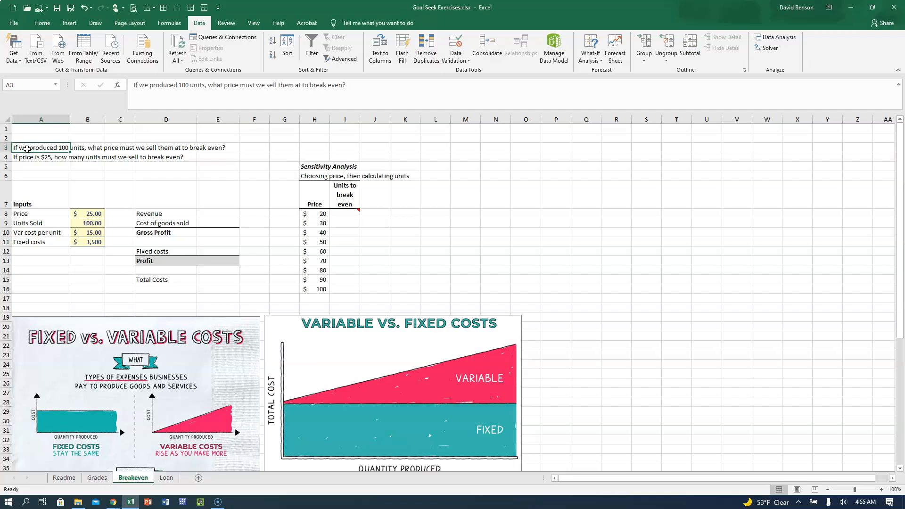
left_click(31, 159)
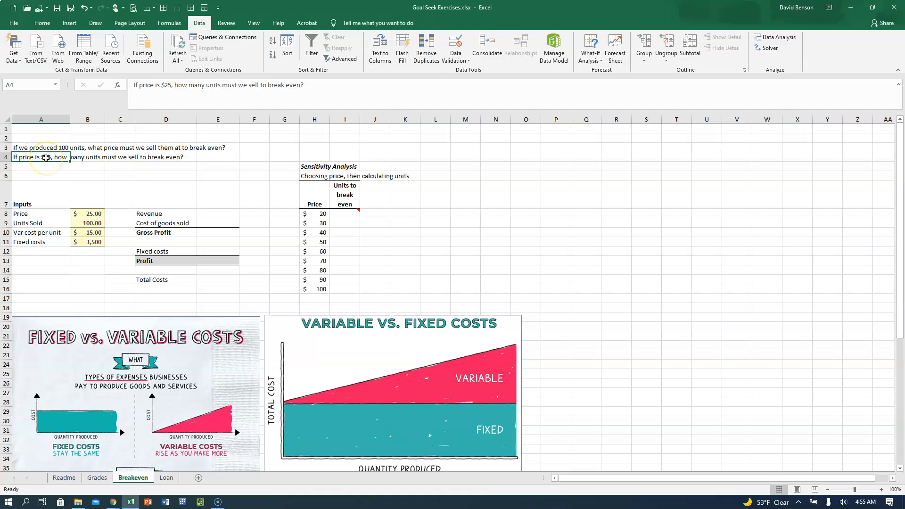
left_click(45, 148)
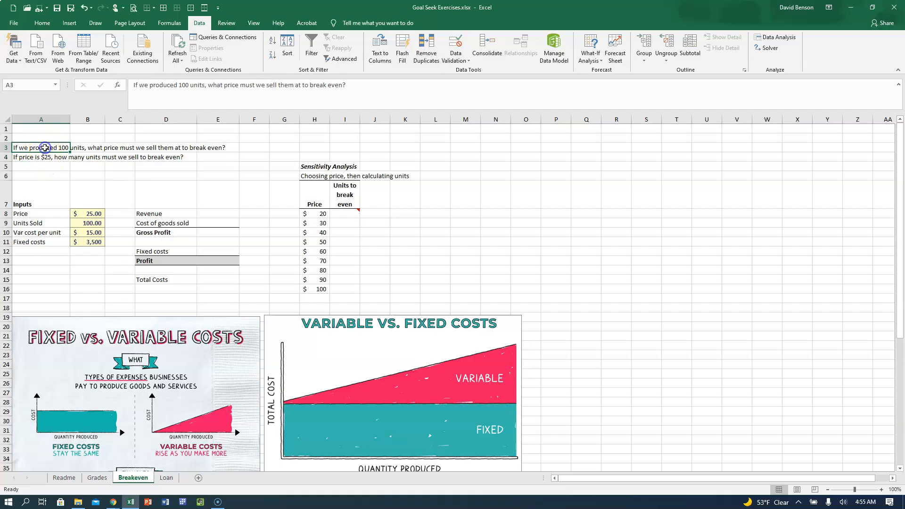
left_click(42, 158)
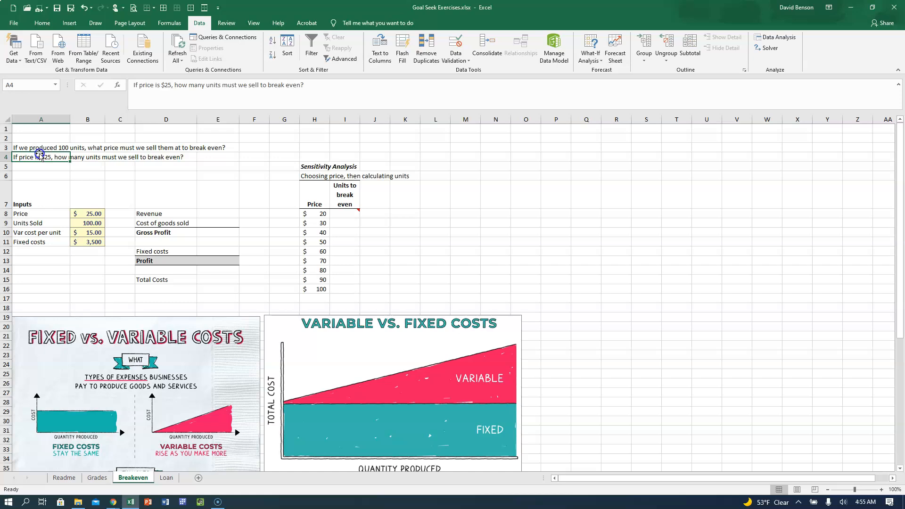
left_click(42, 146)
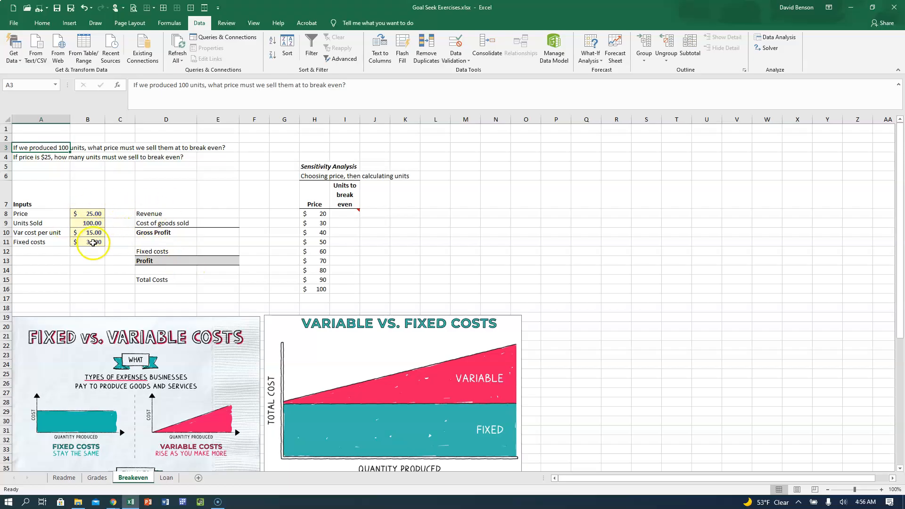
- Name the price cell B8 sales_price and the units sold cell B9 units_sold
left_click(86, 214)
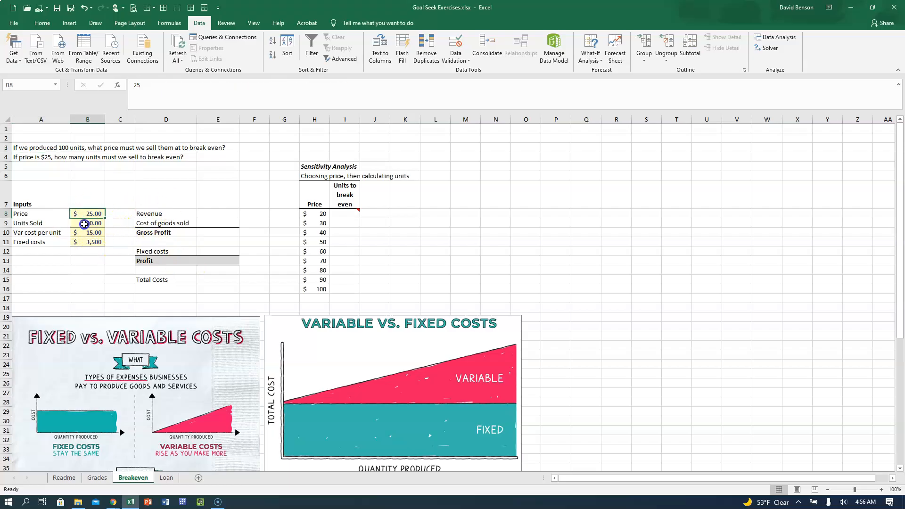
left_click(40, 83)
type("sales_price")
key("Return")
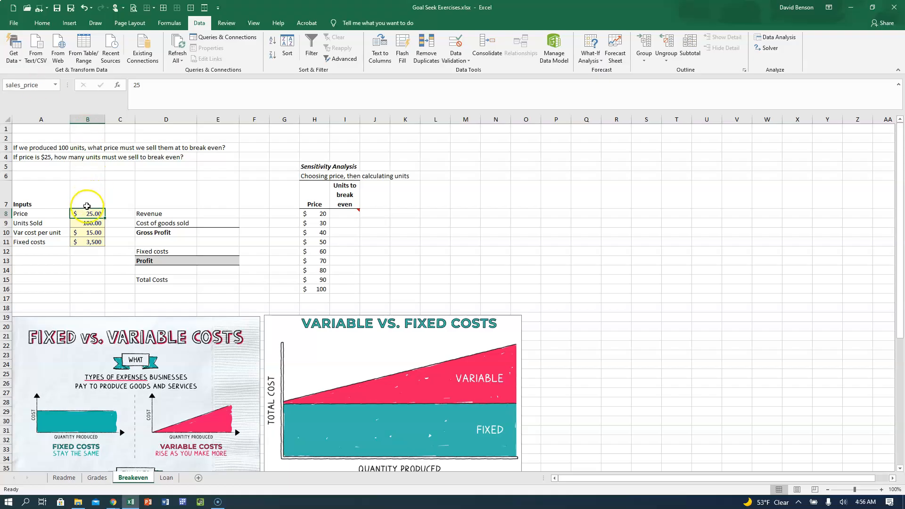
left_click(85, 222)
left_click(38, 83)
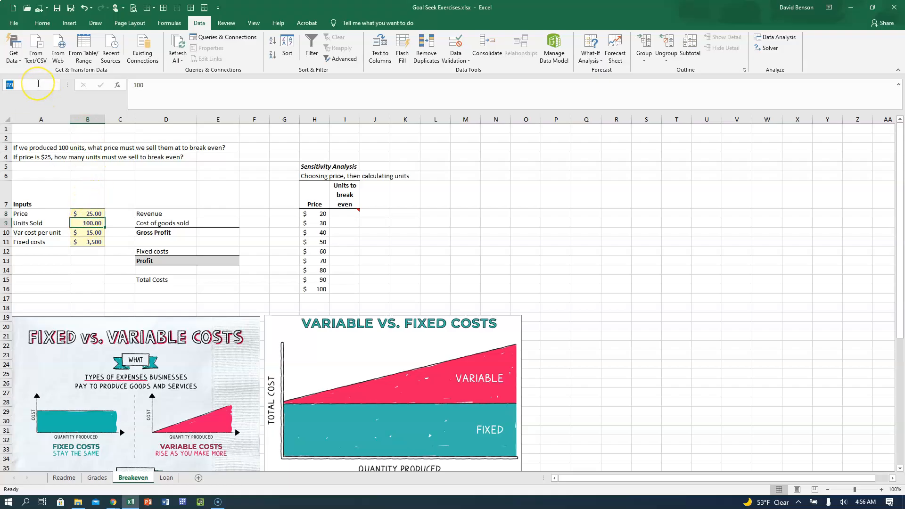
type("units_sold")
key("Return")
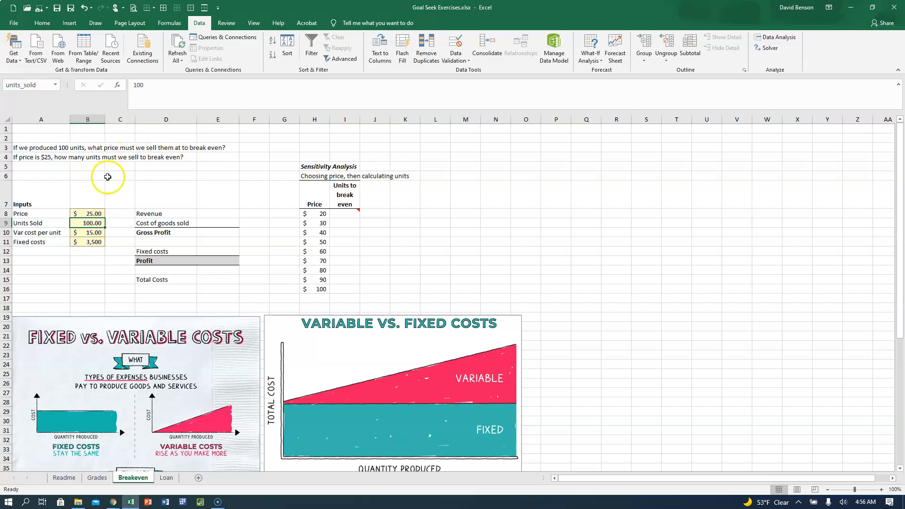
- Name the variable cost per unit cell B10 var_costs and the fixed costs cell B11 fixed_costs
left_click(91, 233)
left_click(21, 88)
type("var")
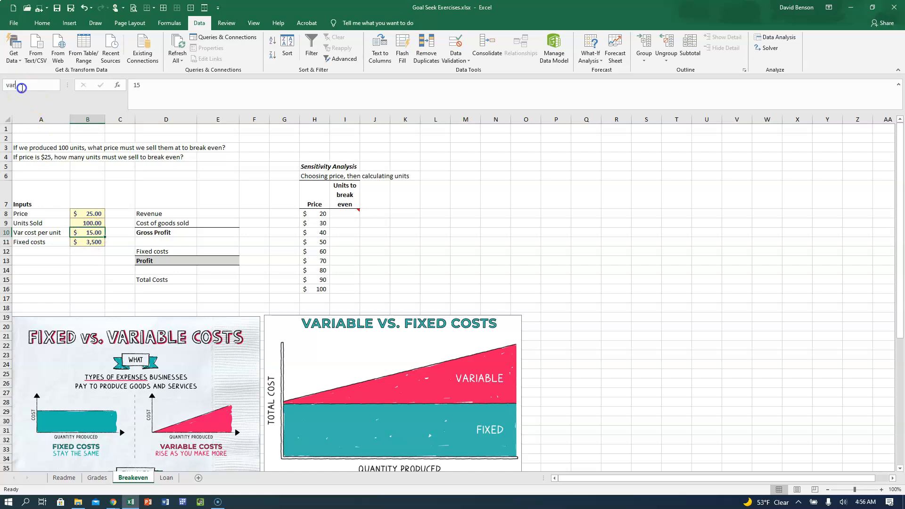
type("_costs")
key("Return")
left_click(84, 242)
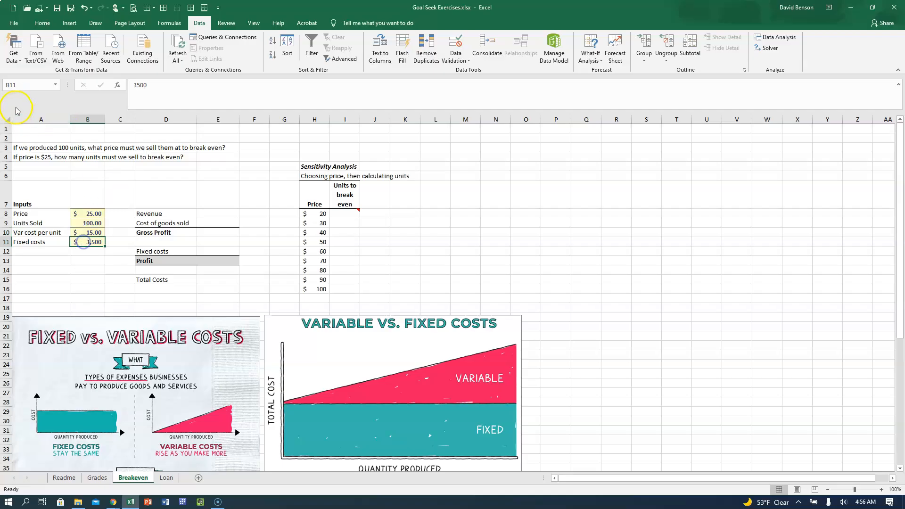
left_click(22, 83)
type("fixed_costs")
- Check the defined names by jumping to sales_price, fixed_costs, units_sold and var_costs in turn
left_click(55, 85)
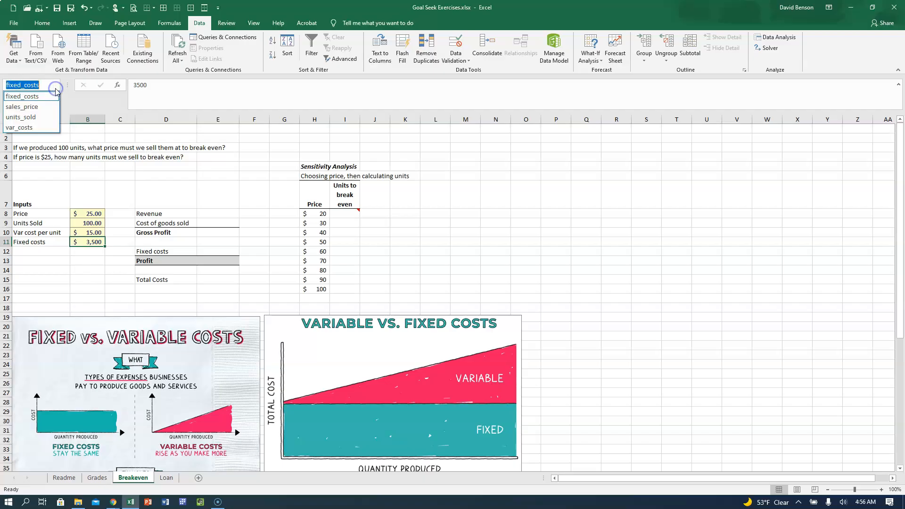
left_click(33, 107)
left_click(56, 86)
left_click(47, 97)
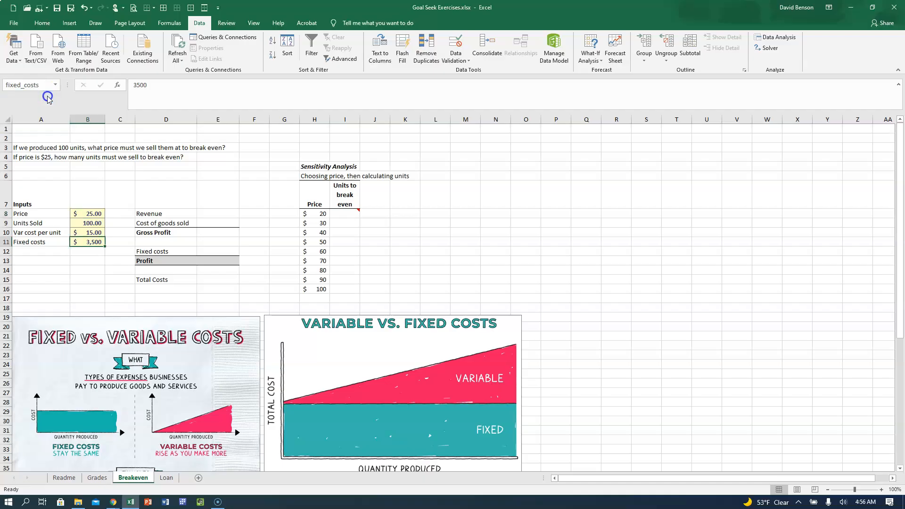
left_click(55, 85)
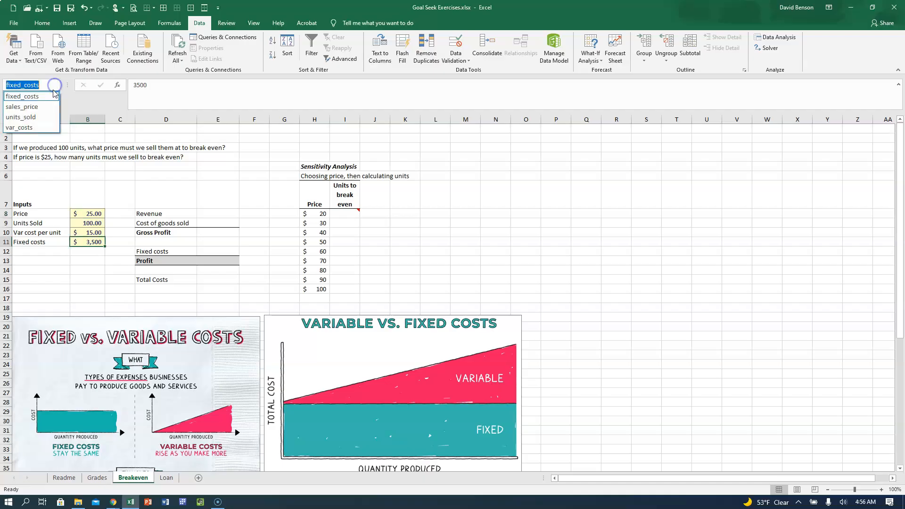
left_click(33, 117)
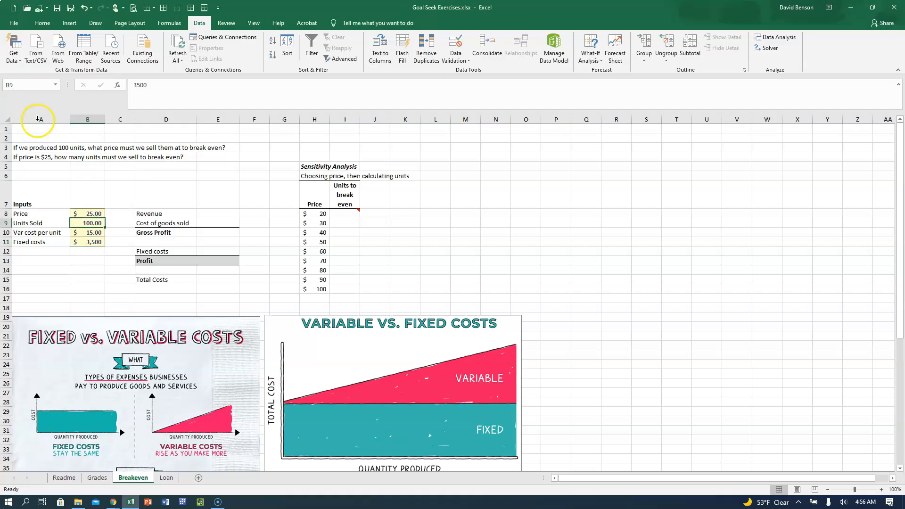
left_click(55, 85)
left_click(37, 126)
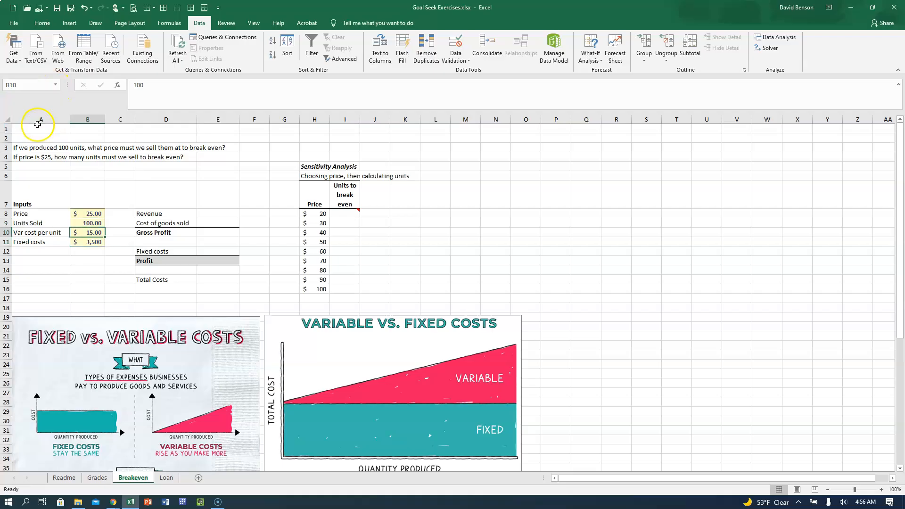
- Calculate Revenue in E8 with the formula =sales_price*units_sold
left_click(49, 214)
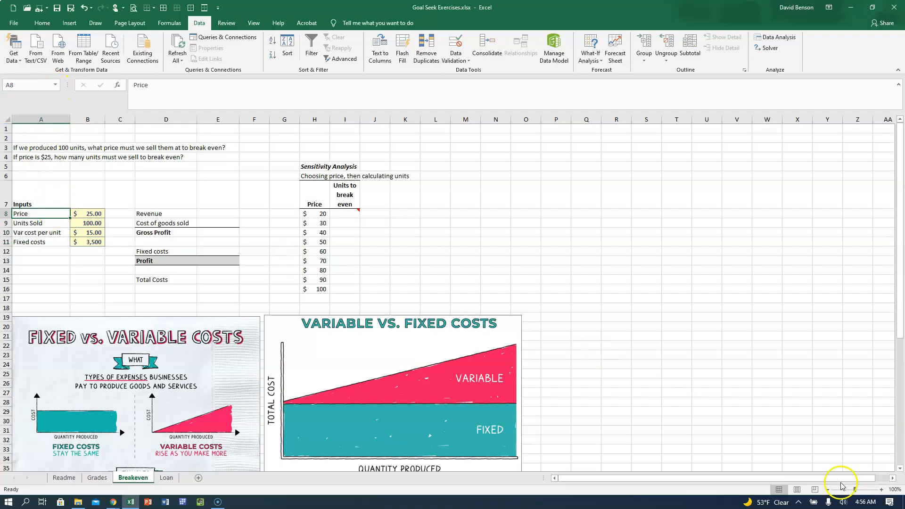
left_click(881, 490)
left_click(881, 490)
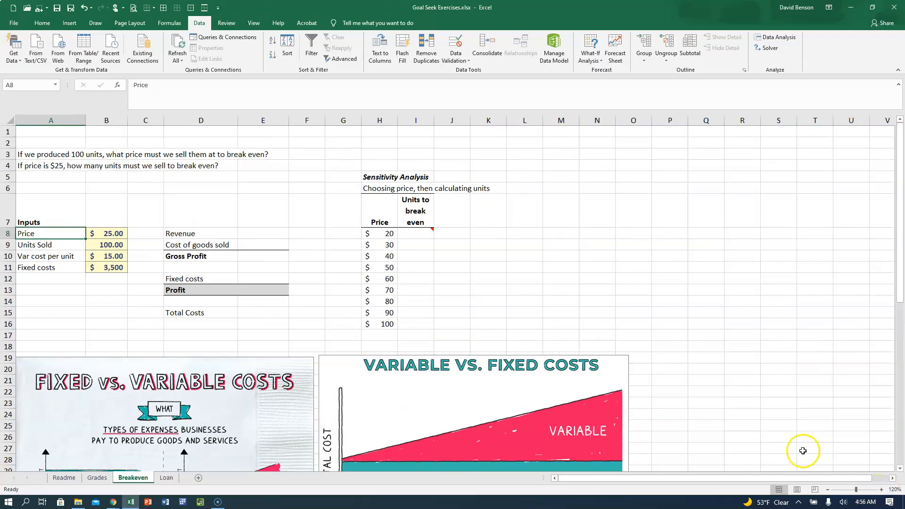
left_click(144, 333)
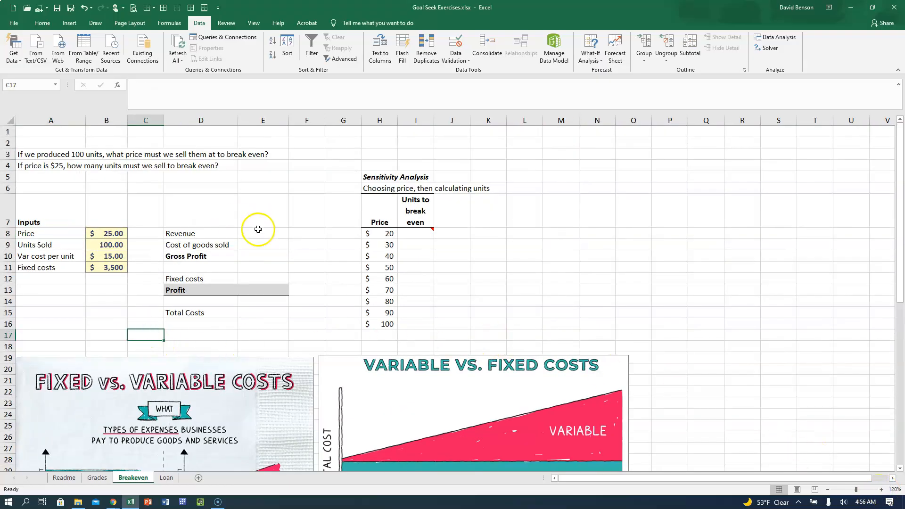
left_click(259, 234)
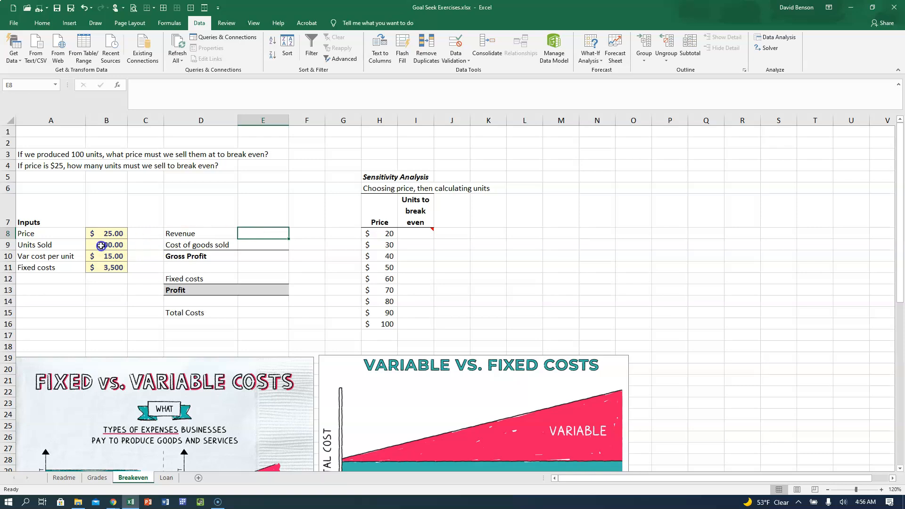
left_click(99, 244)
left_click(98, 233)
left_click(273, 233)
type("=sales_price*")
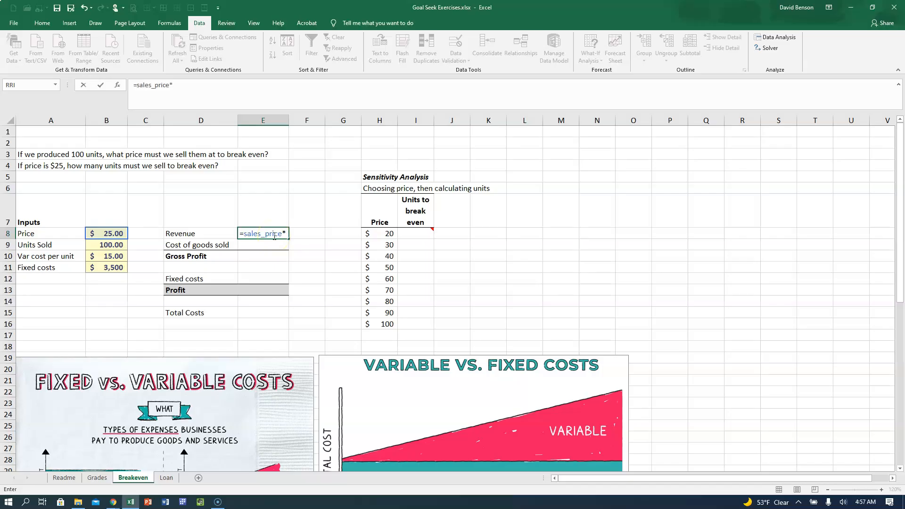
type("uni")
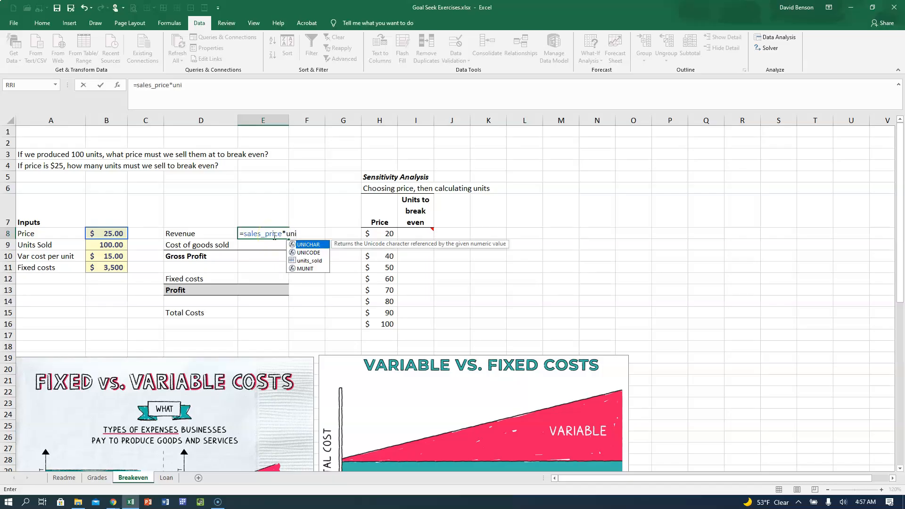
double_click(296, 261)
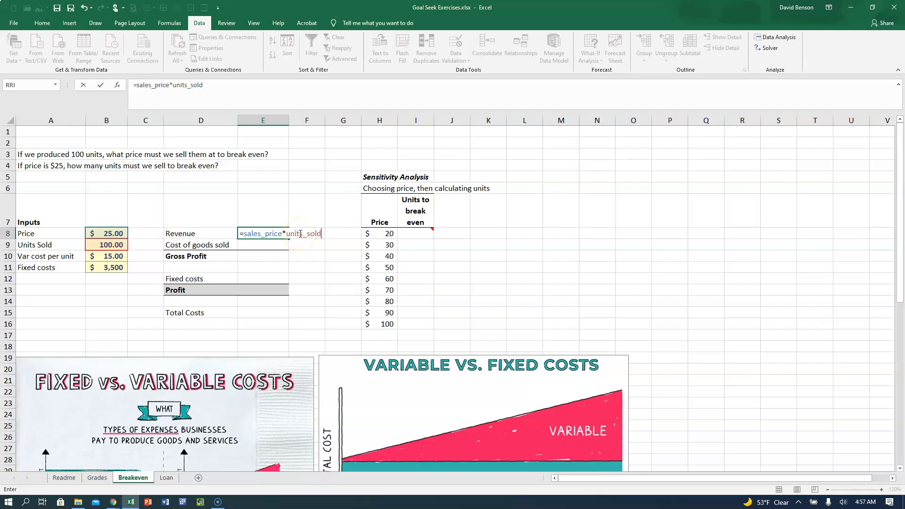
key("Return")
- Add "(COGS)" to the Cost of goods sold label in D9 and widen column D to fit it
left_click(215, 245)
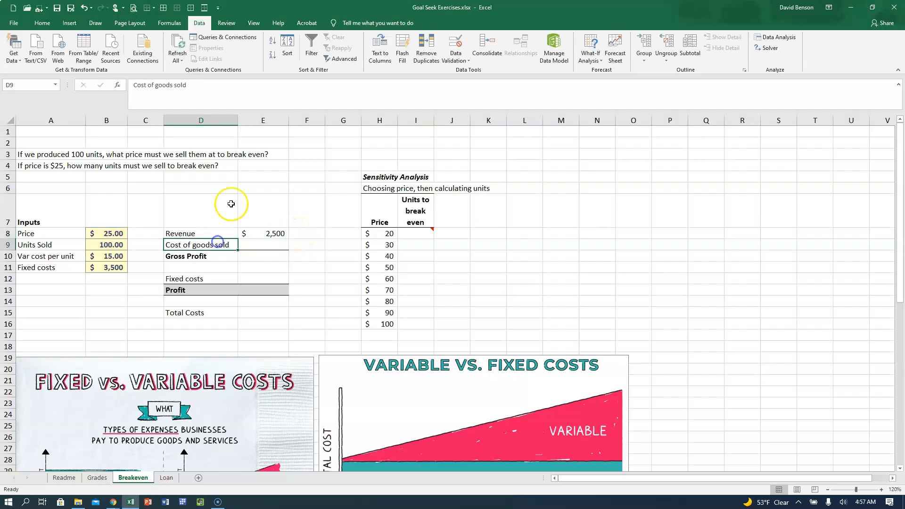
left_click(232, 98)
type("(COGS)")
key("Return")
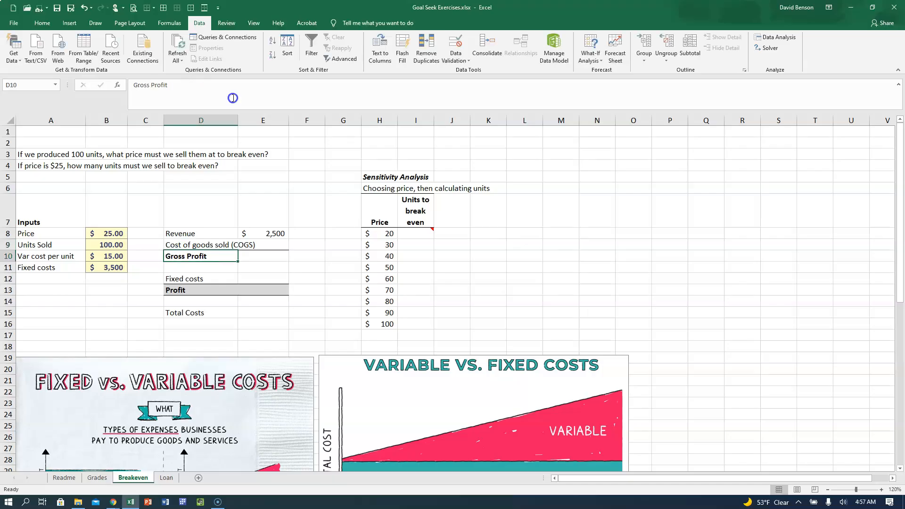
left_click_drag(238, 122, 267, 121)
- Calculate Cost of goods sold in E9 with the formula =units_sold*var_costs
left_click(239, 243)
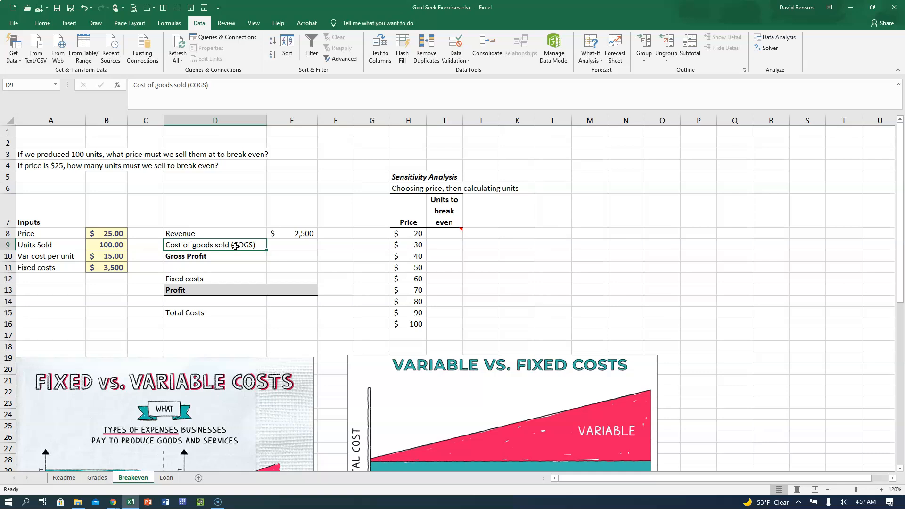
left_click(280, 246)
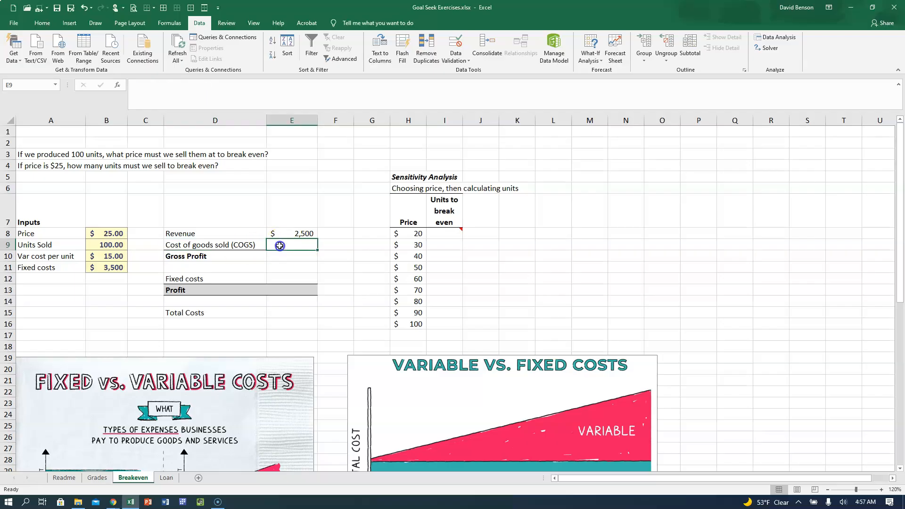
left_click(118, 245)
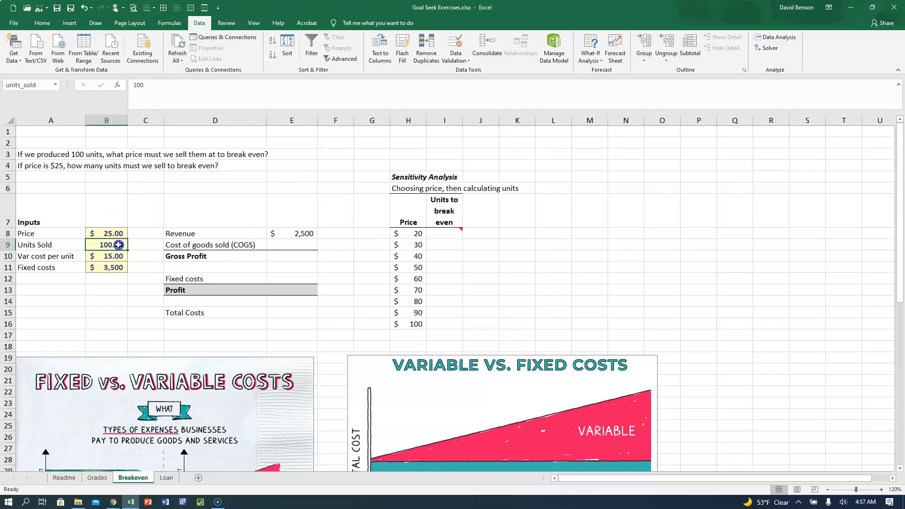
left_click(114, 257)
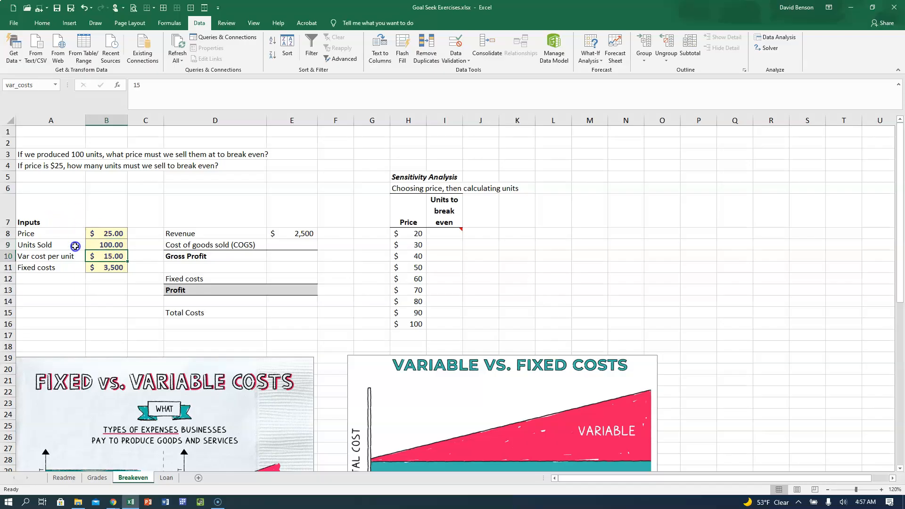
left_click(294, 243)
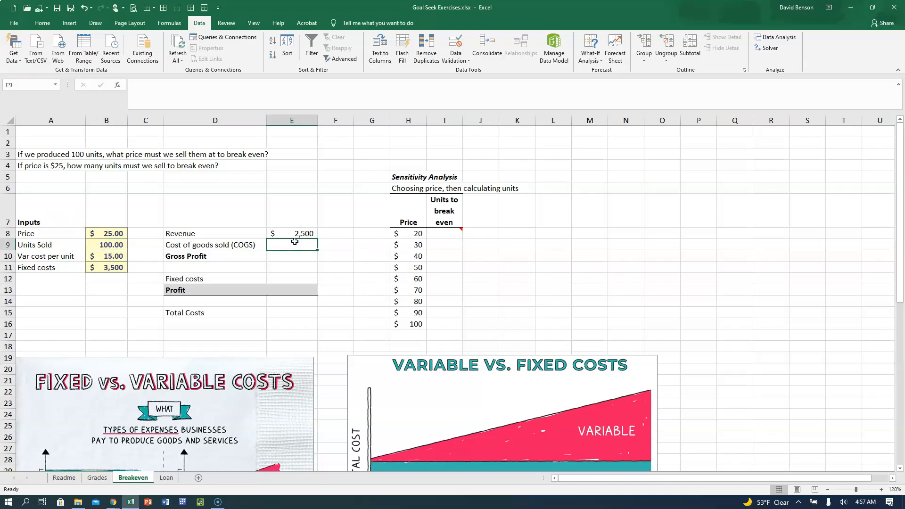
type("=uni")
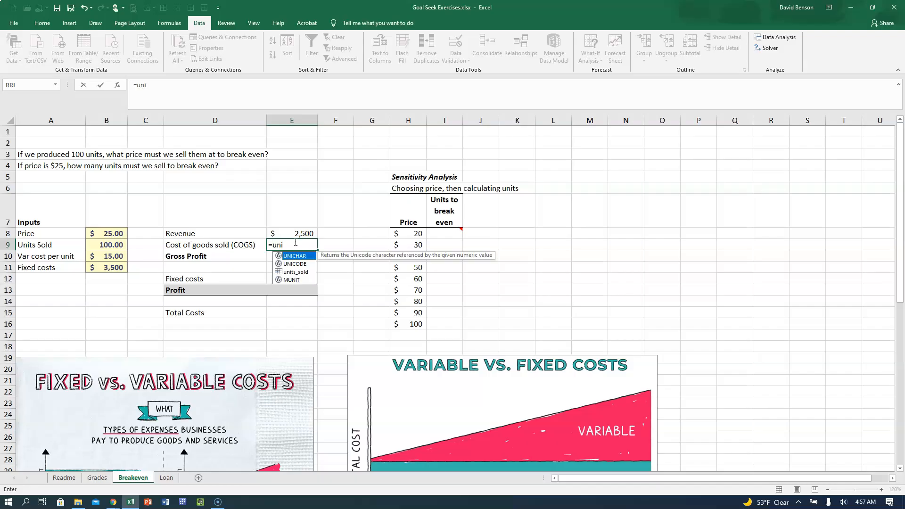
type("t")
key("Tab")
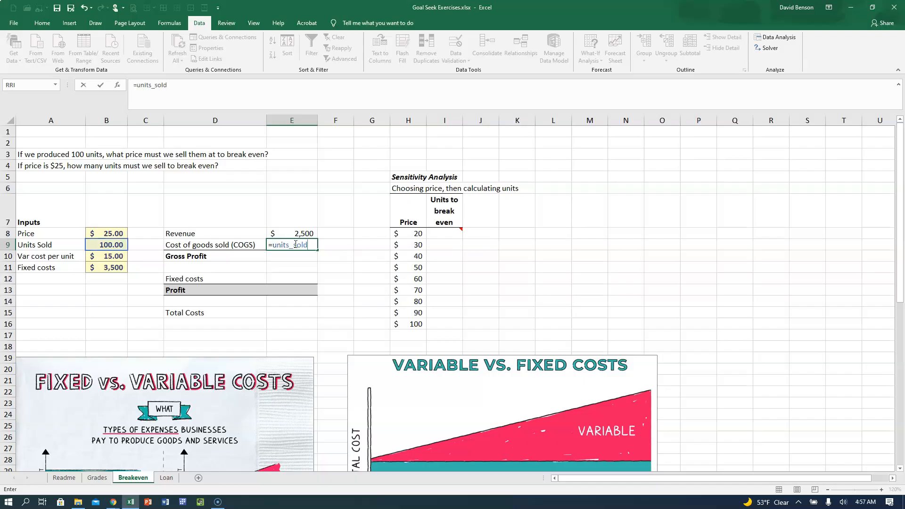
type("*var")
key("Down")
key("Down")
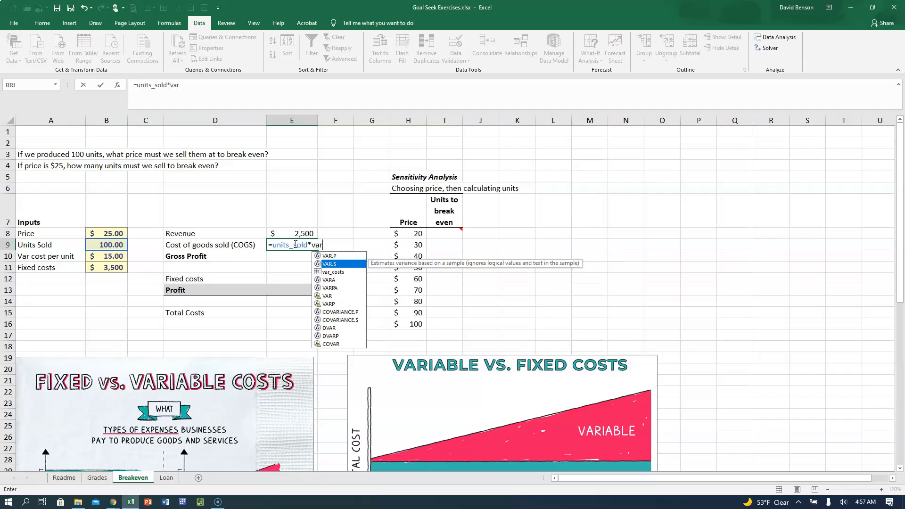
key("Tab")
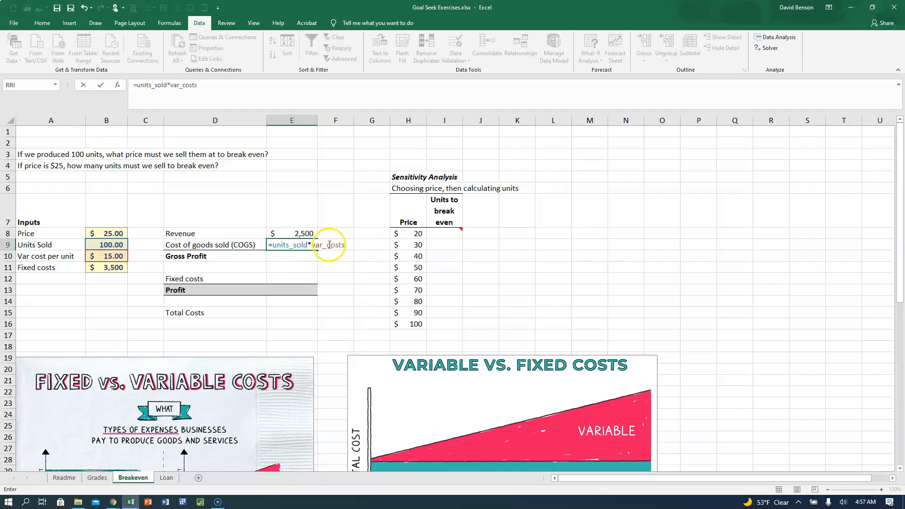
key("Return")
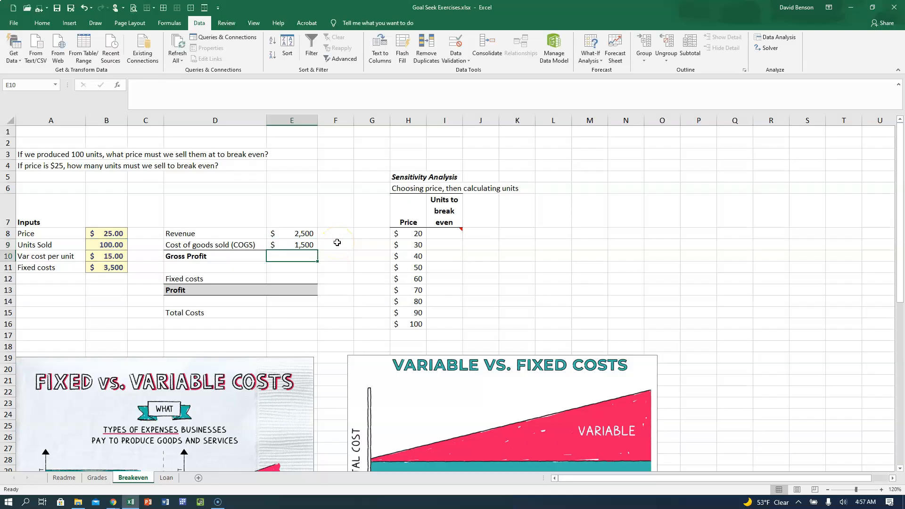
- Review the named-cell formulas behind Revenue in E8 and Cost of goods sold in E9
left_click(313, 234)
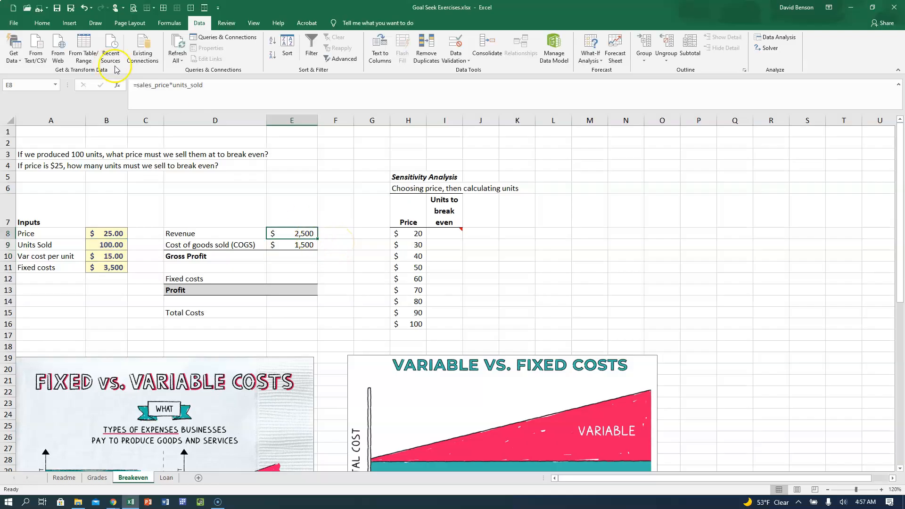
left_click(156, 84)
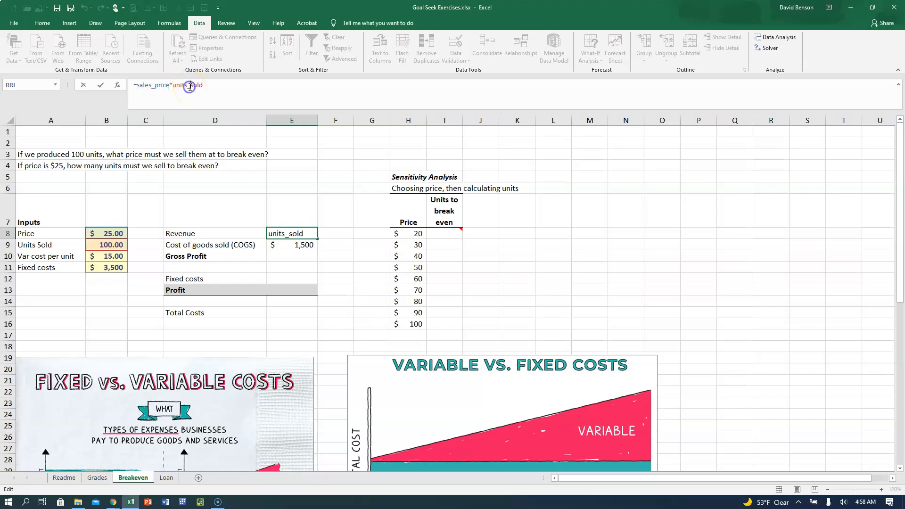
key("Return")
left_click(273, 257)
left_click(287, 236)
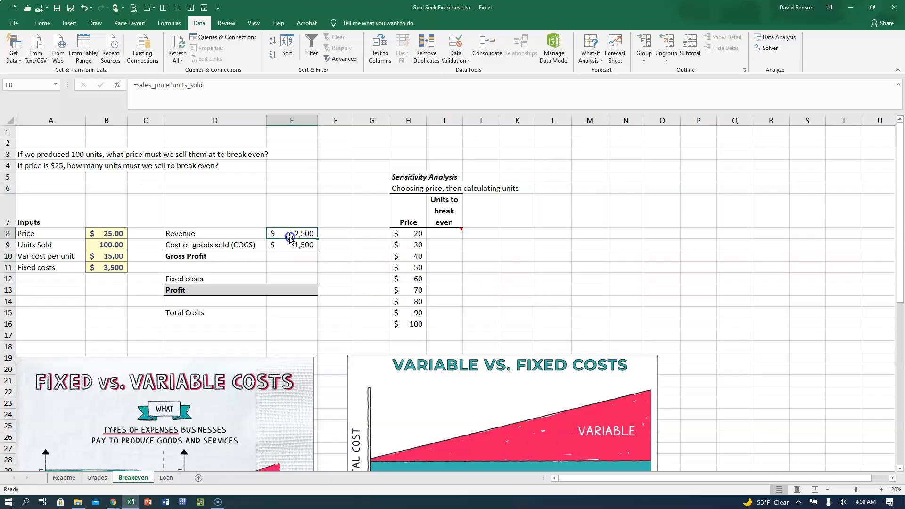
left_click(289, 245)
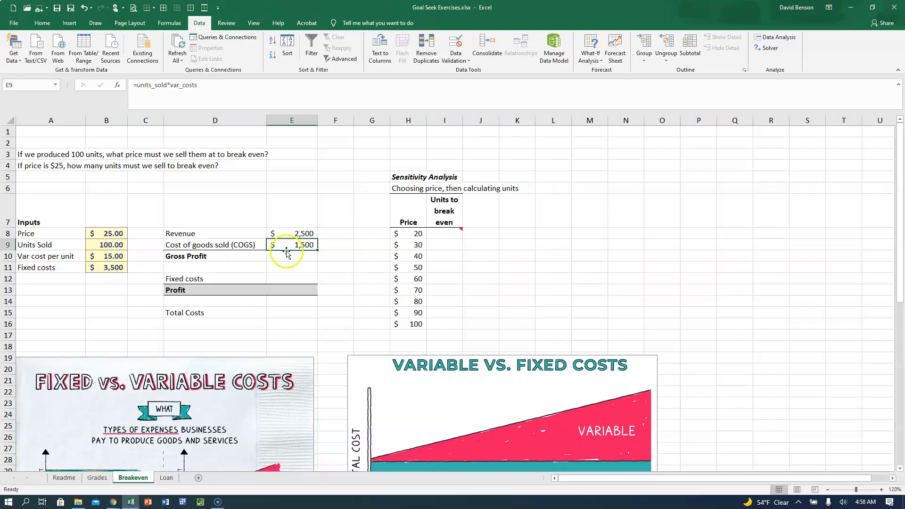
- Calculate Gross Profit in E10 as Revenue minus Cost of goods sold with the formula =E8-E9
left_click(284, 255)
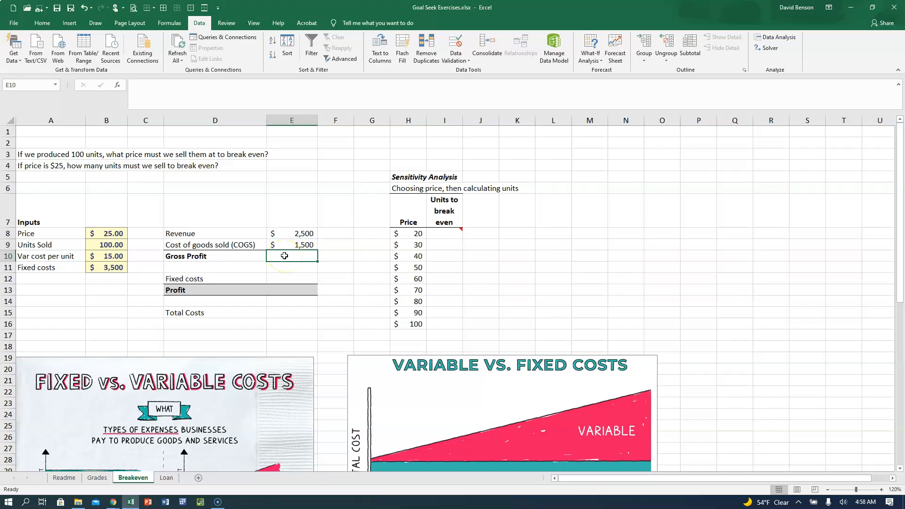
type("=")
left_click(291, 233)
type("-")
left_click(287, 246)
left_click(282, 256)
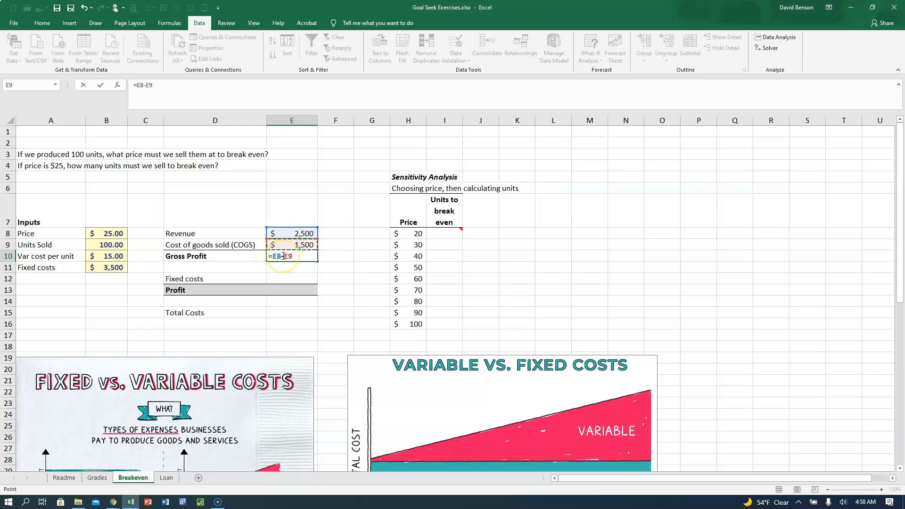
key("ctrl+Return")
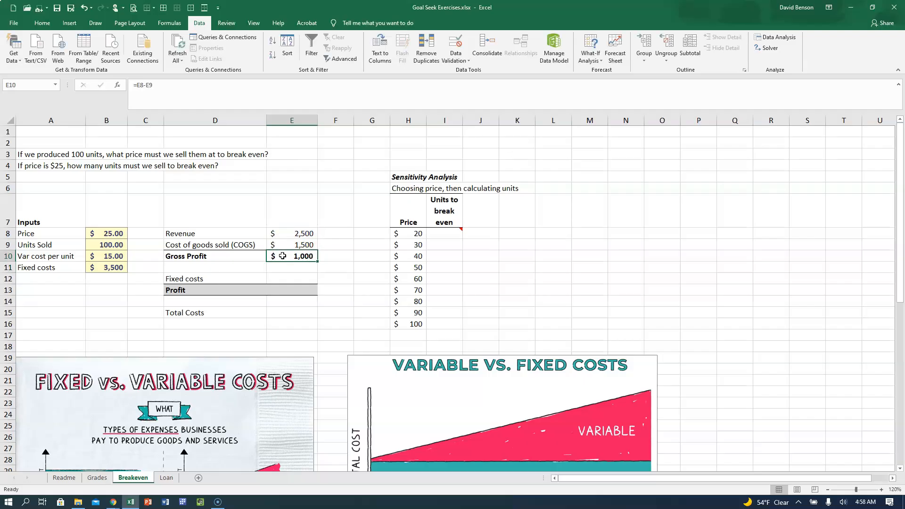
- Link the Fixed costs line in E12 to the fixed costs input with the formula =fixed_costs
scroll(282, 256, "down", 1)
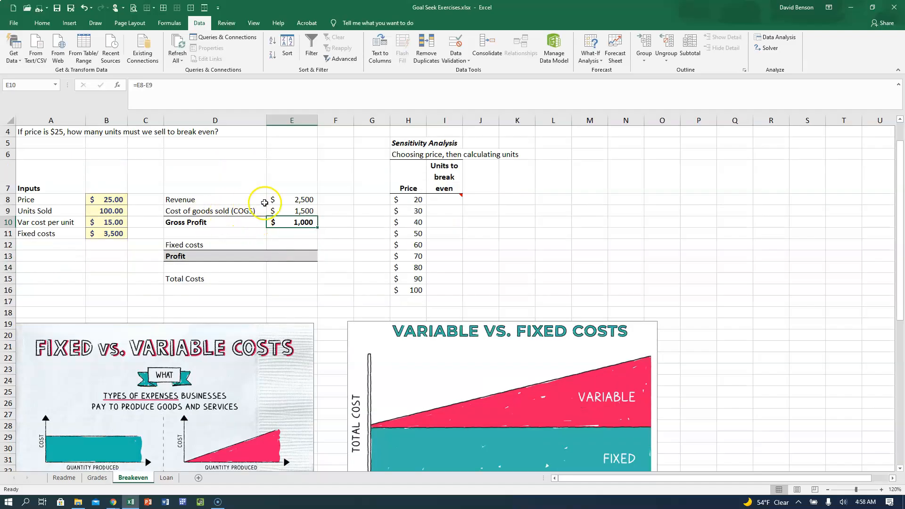
left_click(243, 219)
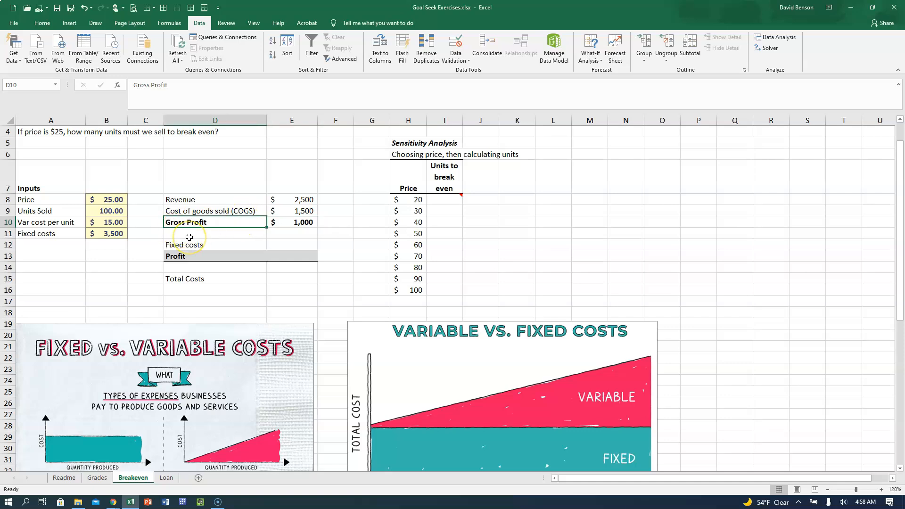
left_click(295, 244)
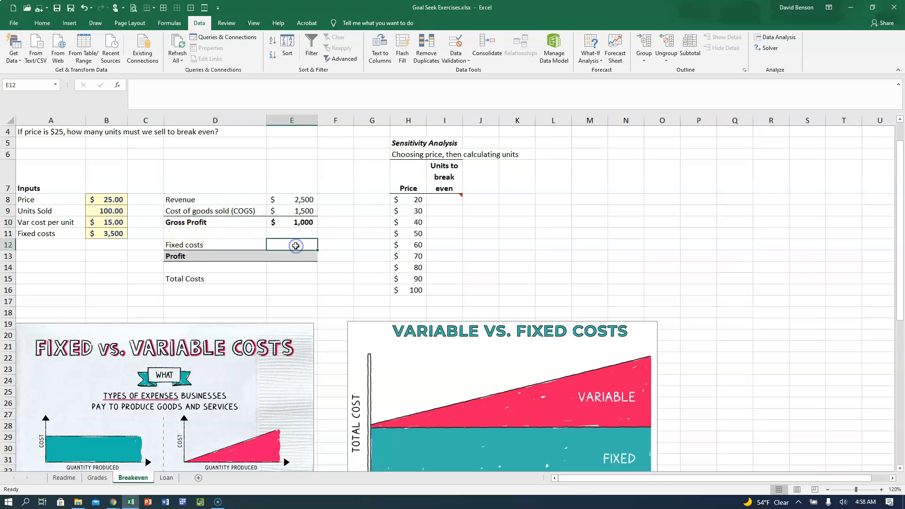
type("=")
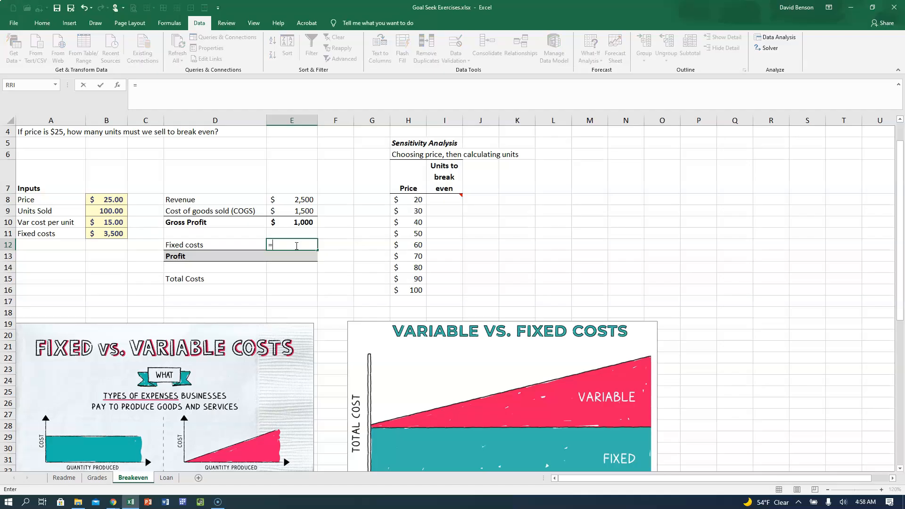
left_click(108, 233)
key("Return")
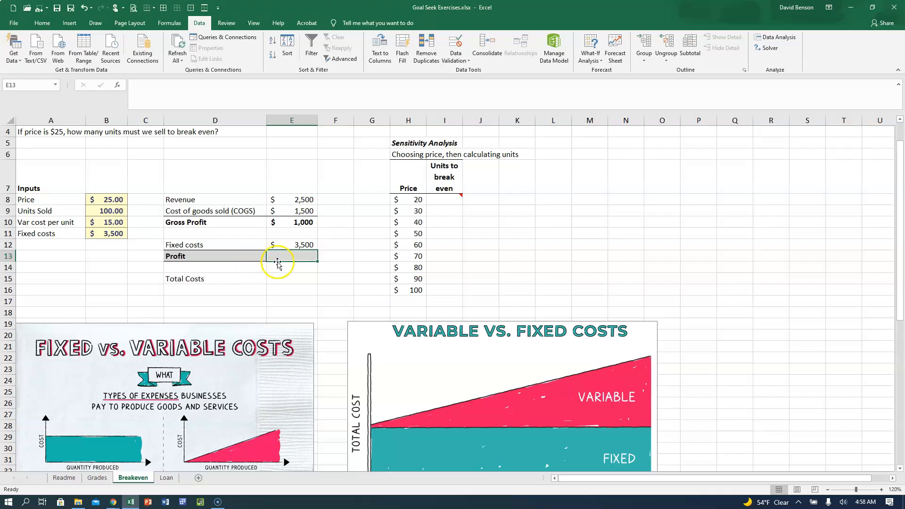
- Calculate Profit in E13 as Gross Profit minus Fixed costs with the formula =E10-E12
left_click(304, 222)
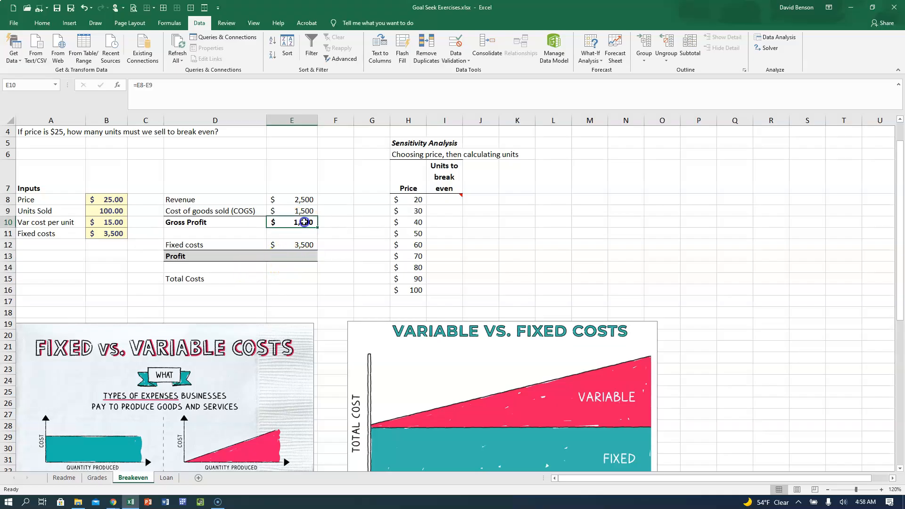
left_click(288, 248)
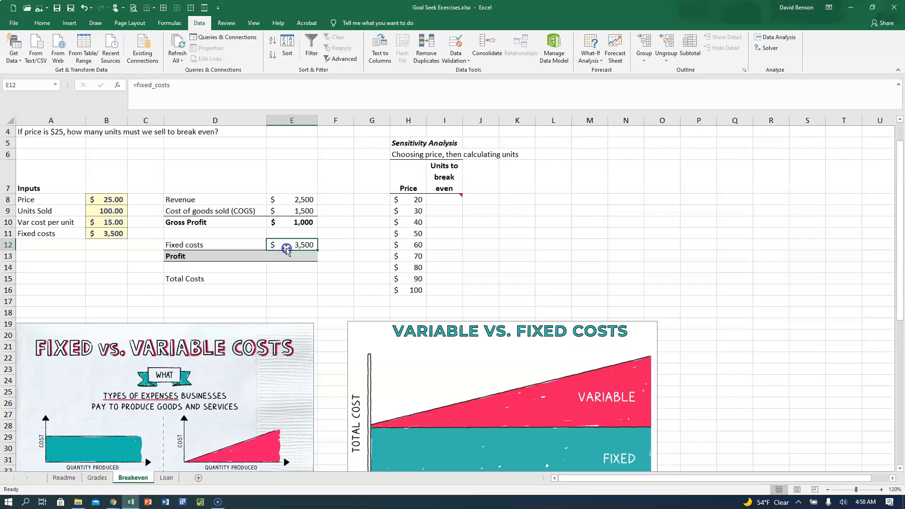
left_click(280, 255)
type("=")
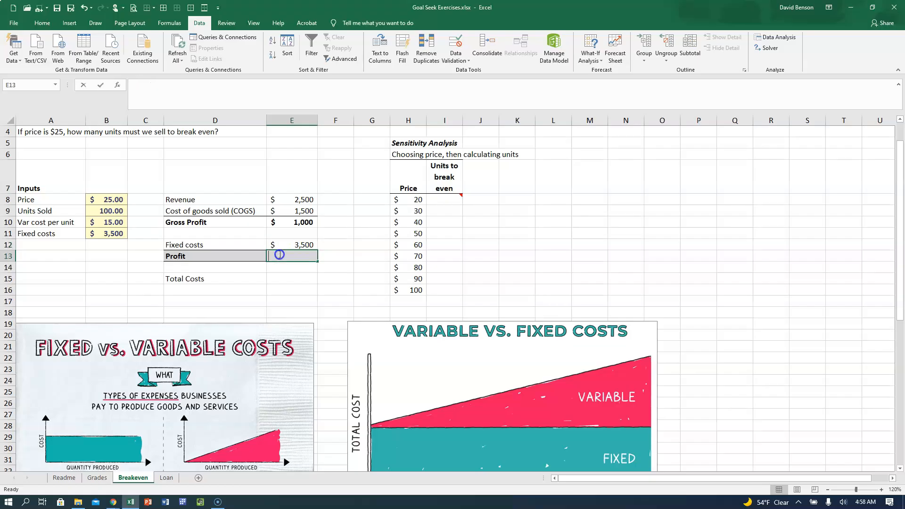
left_click(286, 224)
type("-")
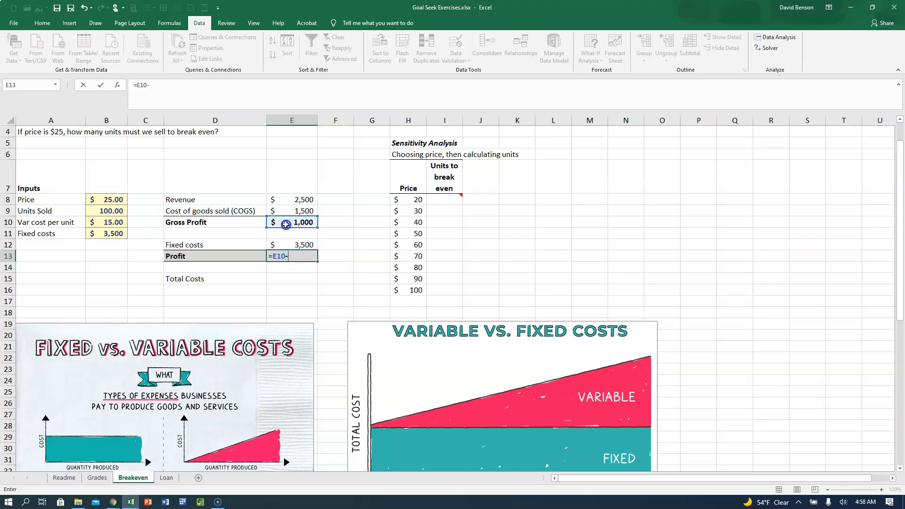
left_click(280, 243)
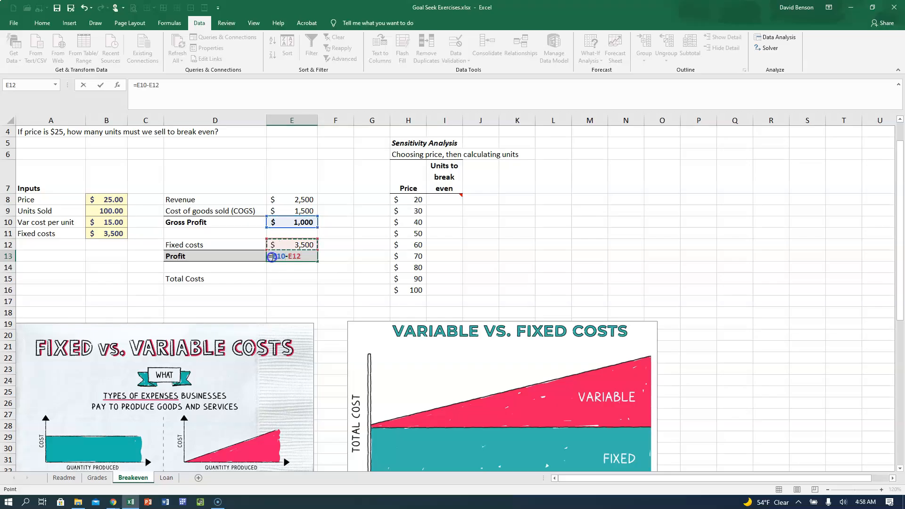
key("Return")
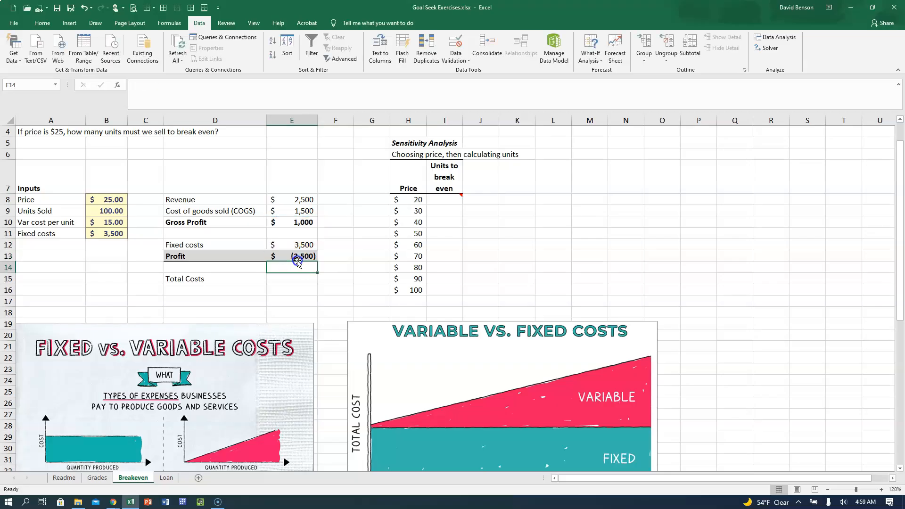
left_click(284, 256)
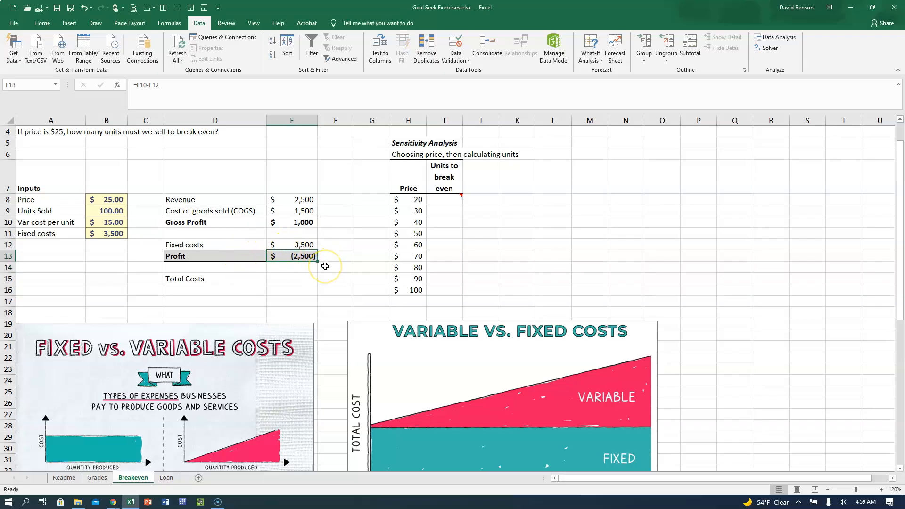
- Calculate Total Costs in E15 by adding Cost of goods sold and Fixed costs with the formula =E9+E12
left_click(217, 277)
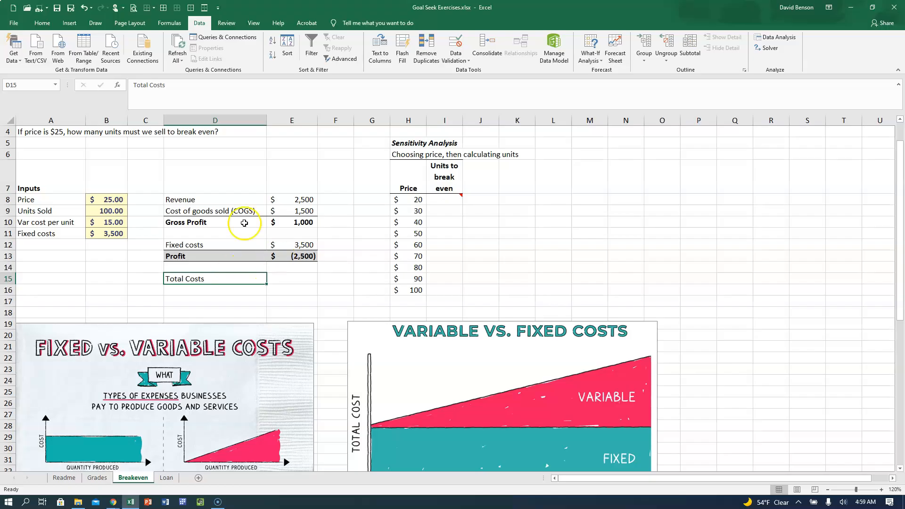
left_click(228, 208)
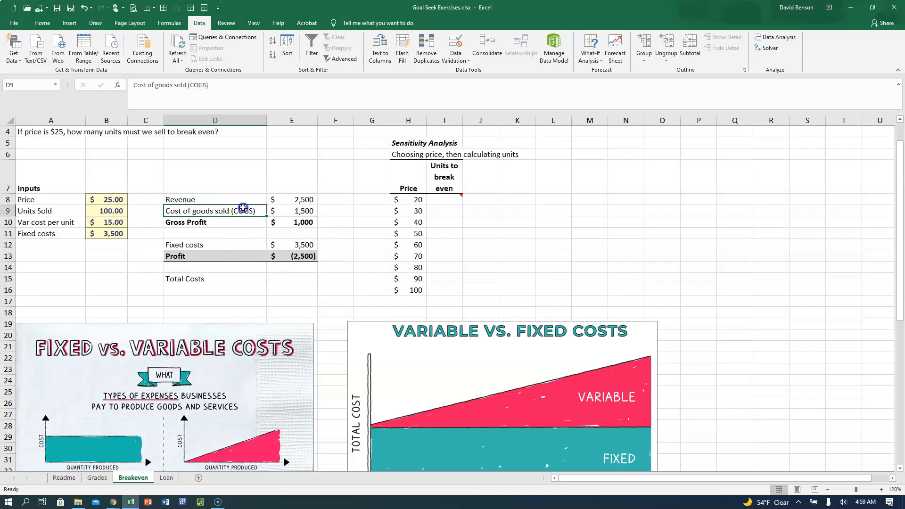
left_click(227, 245)
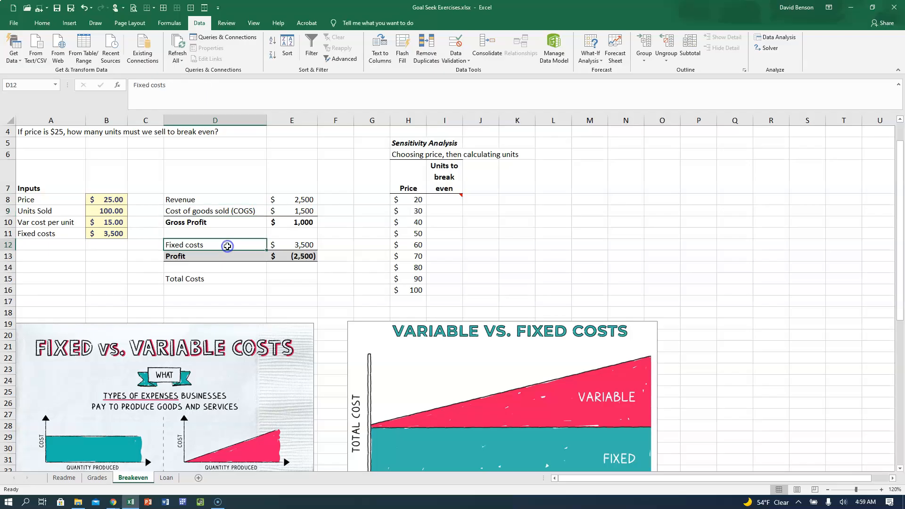
left_click(301, 280)
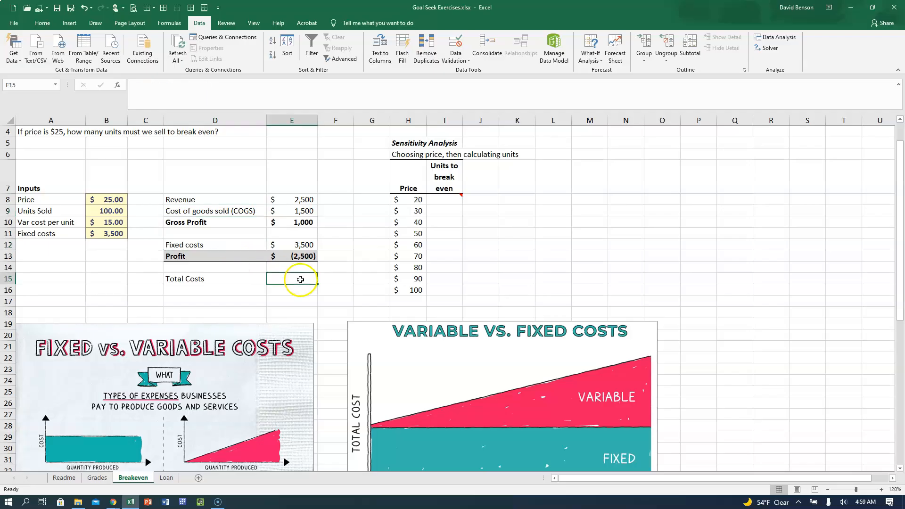
type("=")
left_click(293, 211)
type("+")
left_click(297, 245)
key("Return")
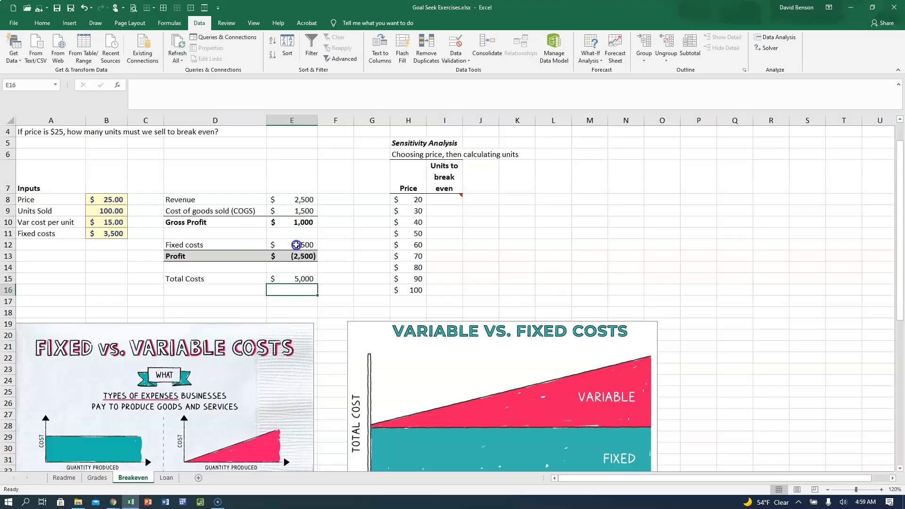
left_click(292, 280)
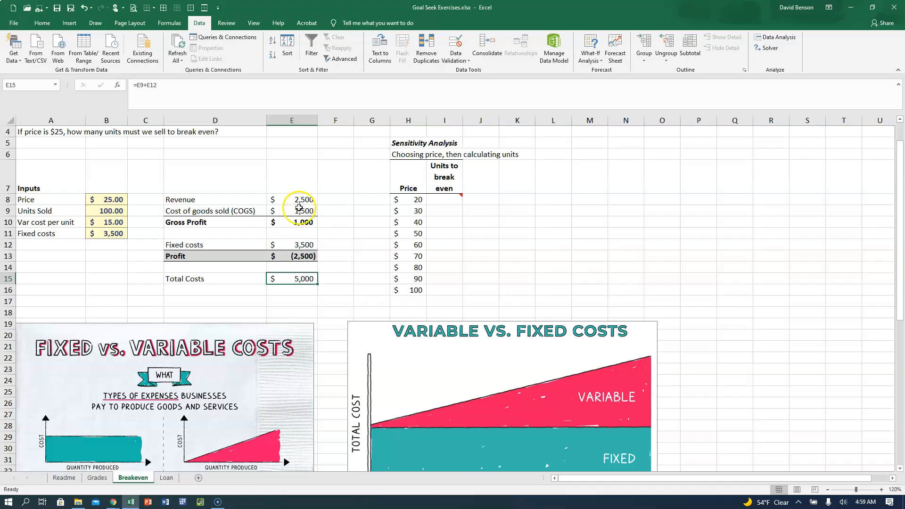
- Review the Revenue, Profit and Total Costs formulas and the break-even units question in A4
left_click(300, 200)
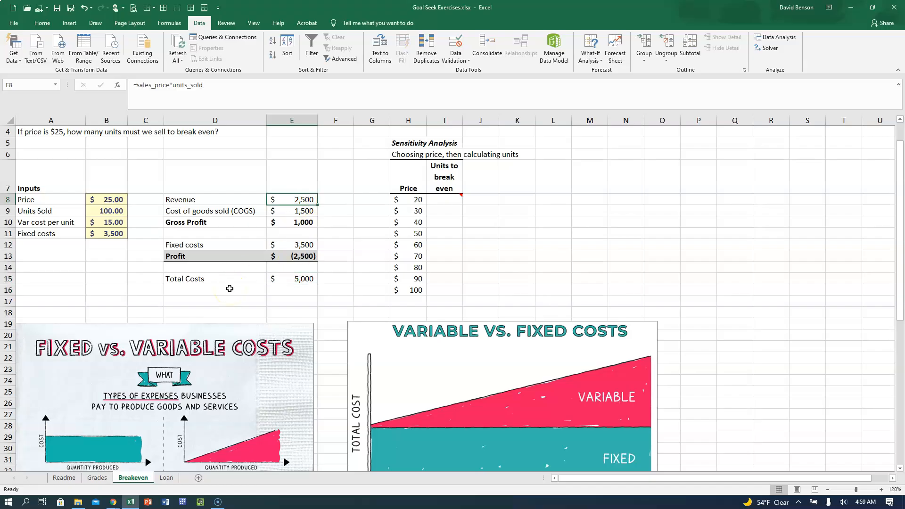
left_click(279, 257)
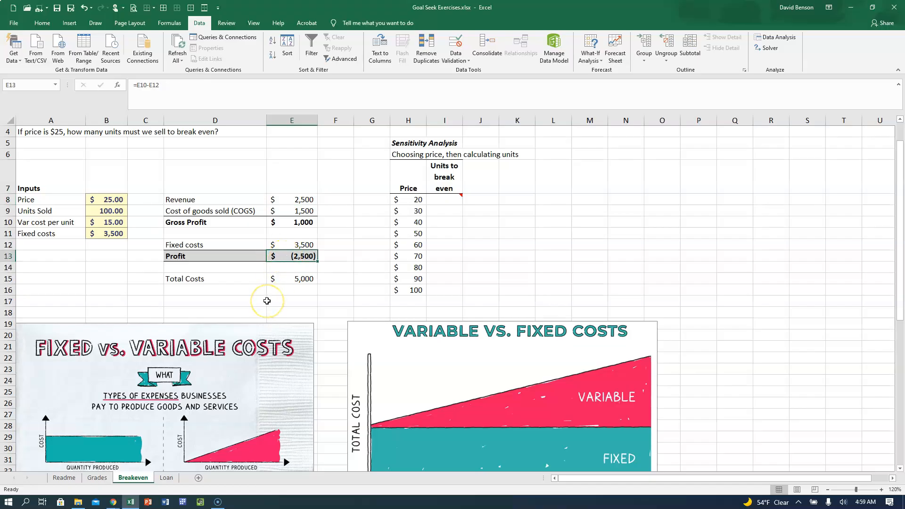
left_click(289, 278)
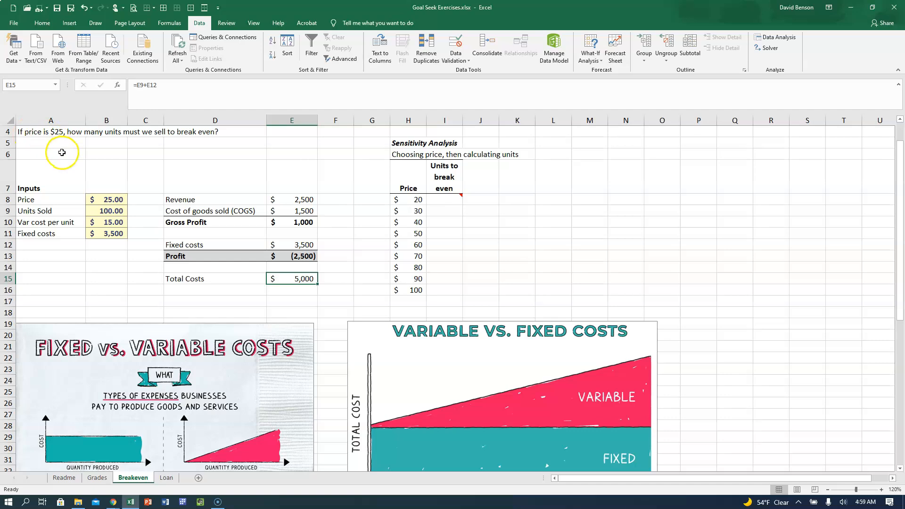
left_click(45, 135)
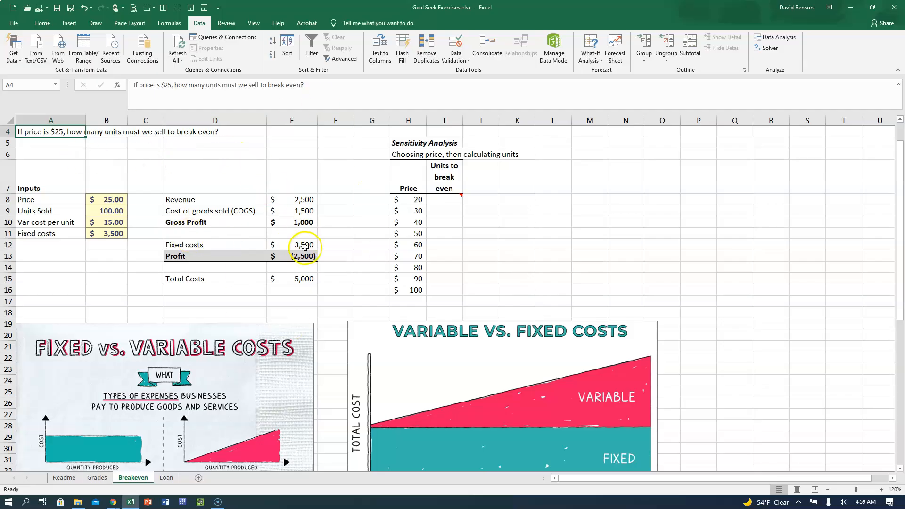
- Run Goal Seek to bring Profit in E13 to 0 by changing Units Sold in B9, and keep the solution
left_click(302, 256)
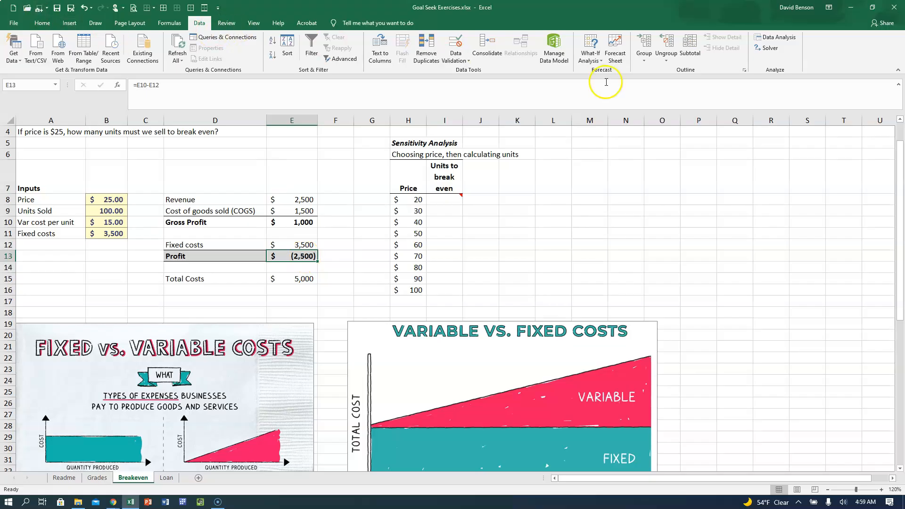
left_click(593, 56)
left_click(609, 82)
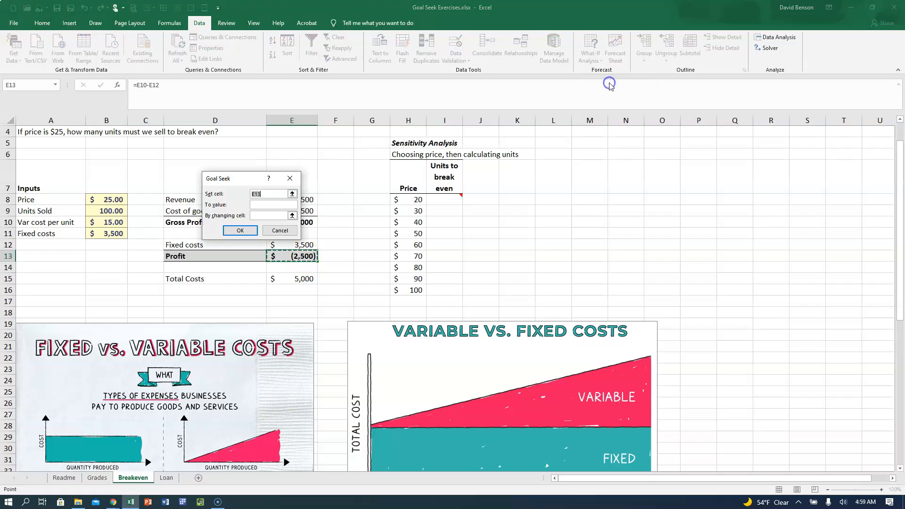
left_click_drag(235, 173, 364, 195)
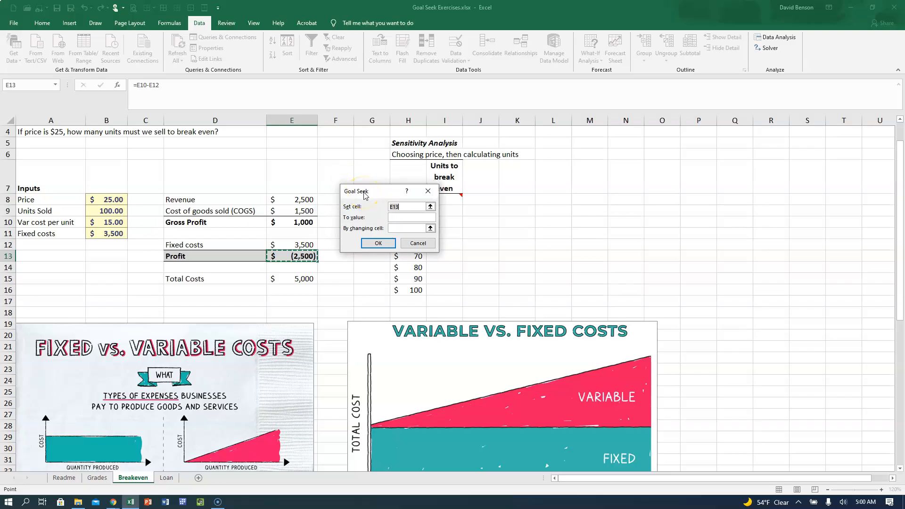
left_click(294, 256)
left_click(408, 219)
type("0")
left_click(409, 227)
left_click(409, 231)
left_click(115, 210)
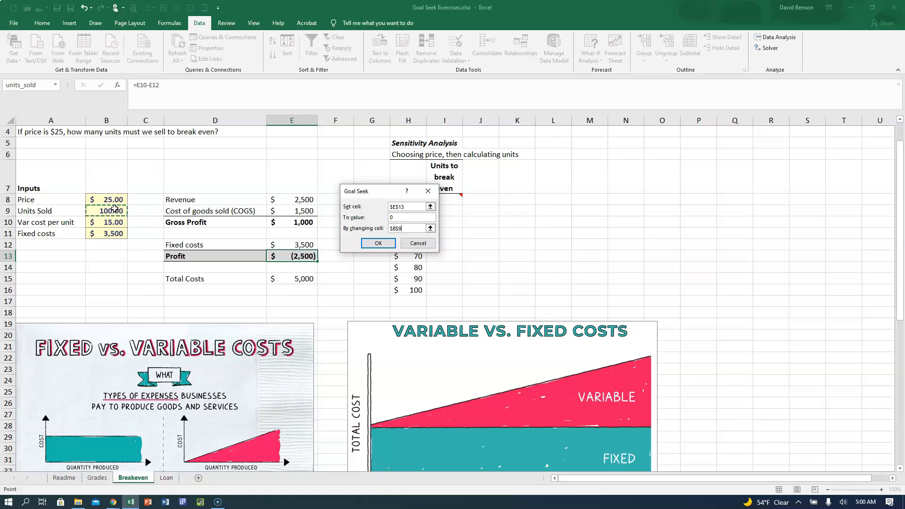
left_click(404, 206)
left_click(400, 218)
left_click(377, 243)
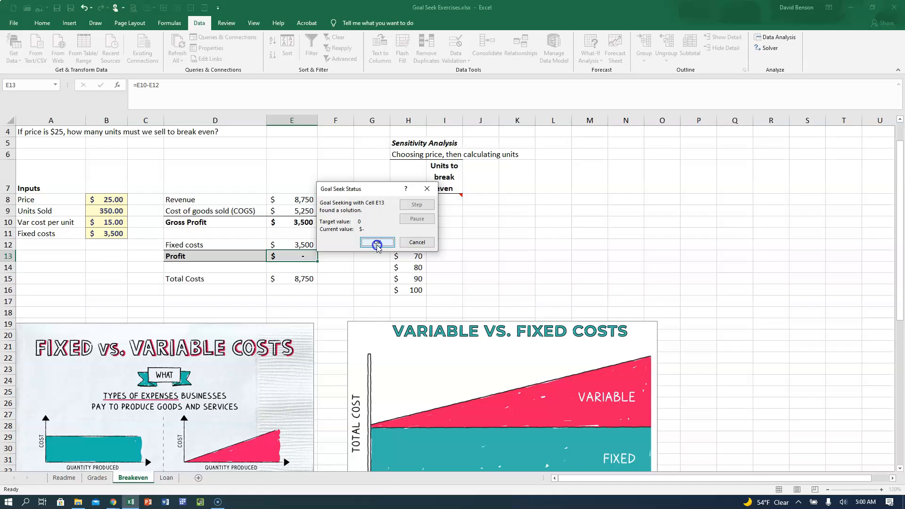
left_click(377, 244)
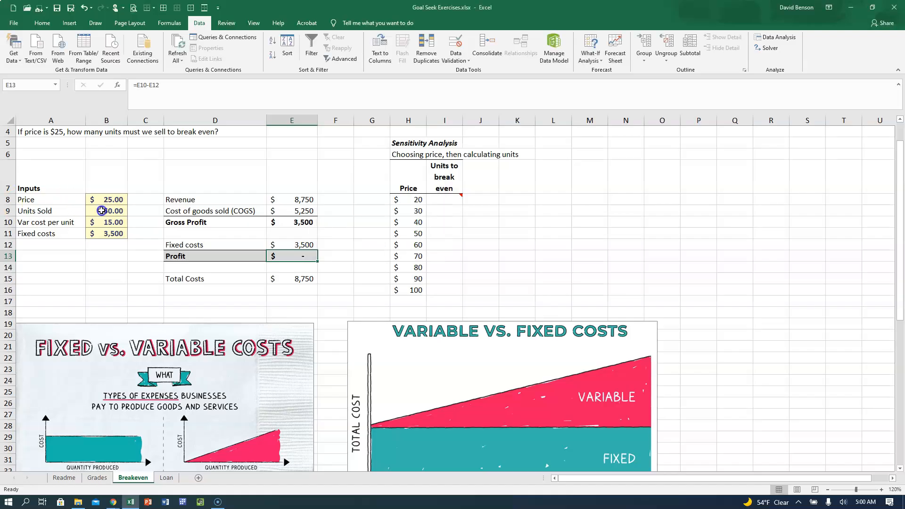
- Examine the Units Sold, variable cost, price and fixed costs values behind the break-even units solution
left_click(103, 211)
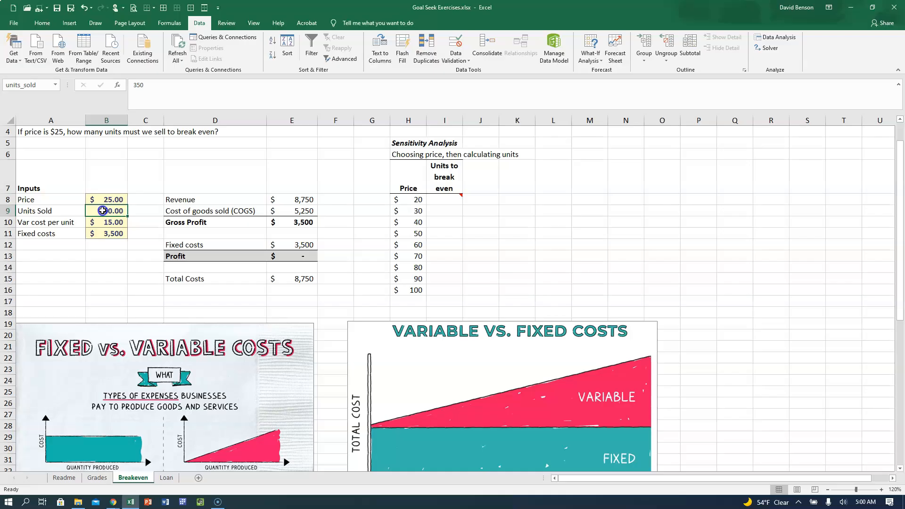
left_click(114, 221)
left_click(114, 200)
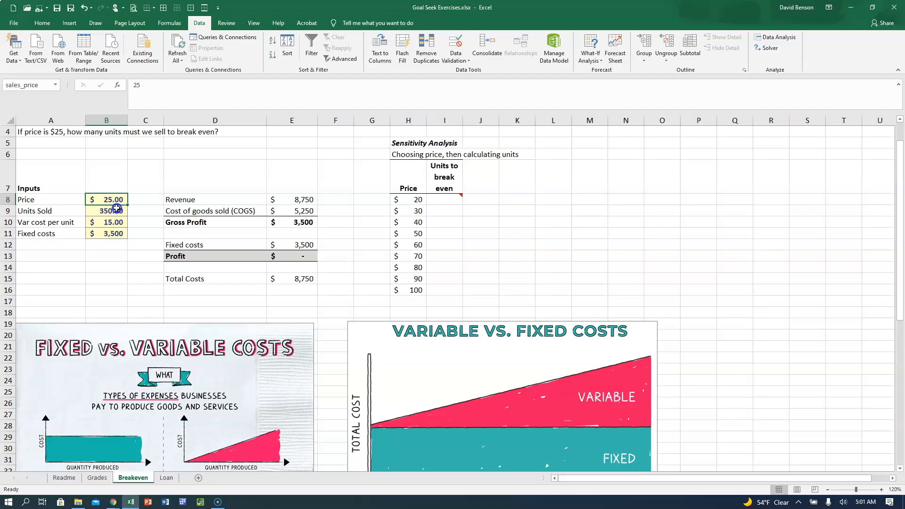
left_click(287, 246)
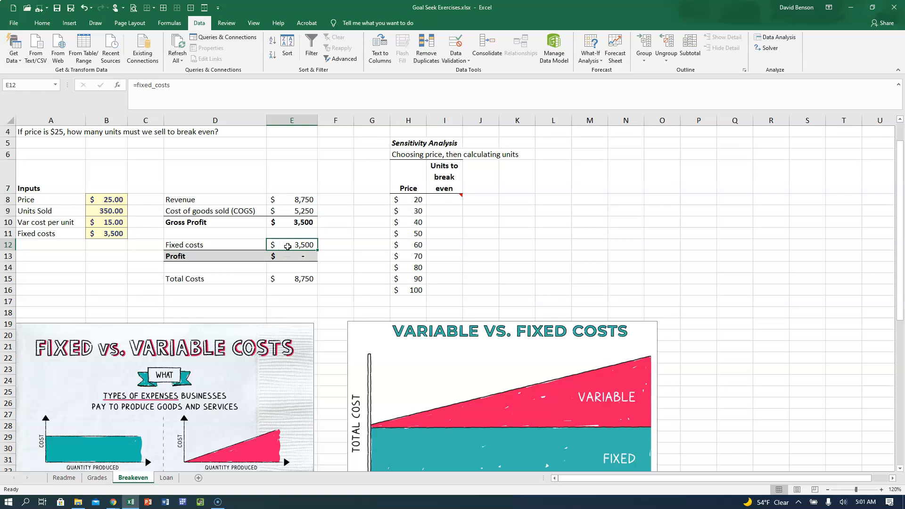
left_click(109, 211)
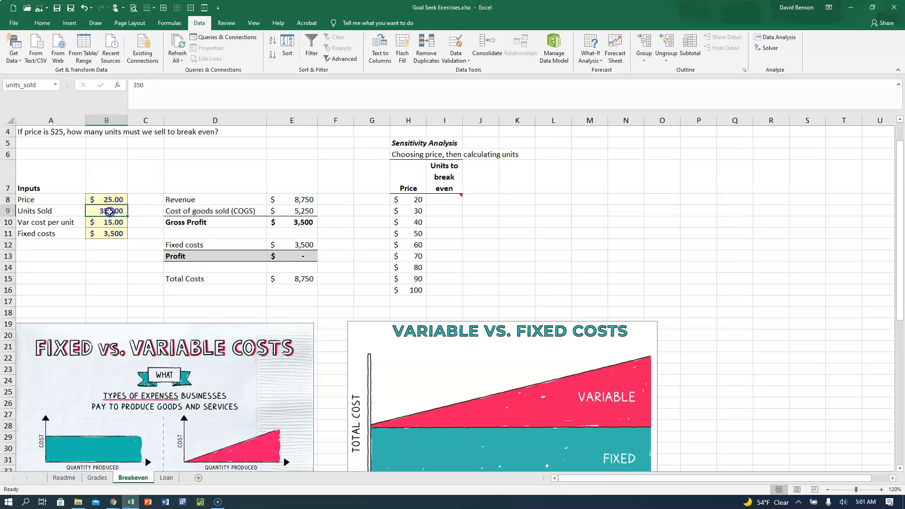
scroll(110, 212, "up", 1)
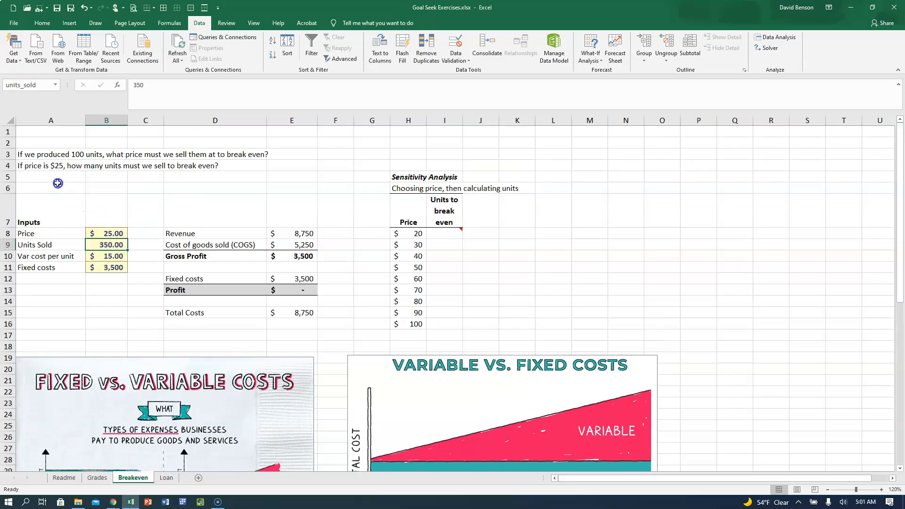
- Set Units Sold in B9 to 100 to match the break-even price question in A3
left_click(43, 156)
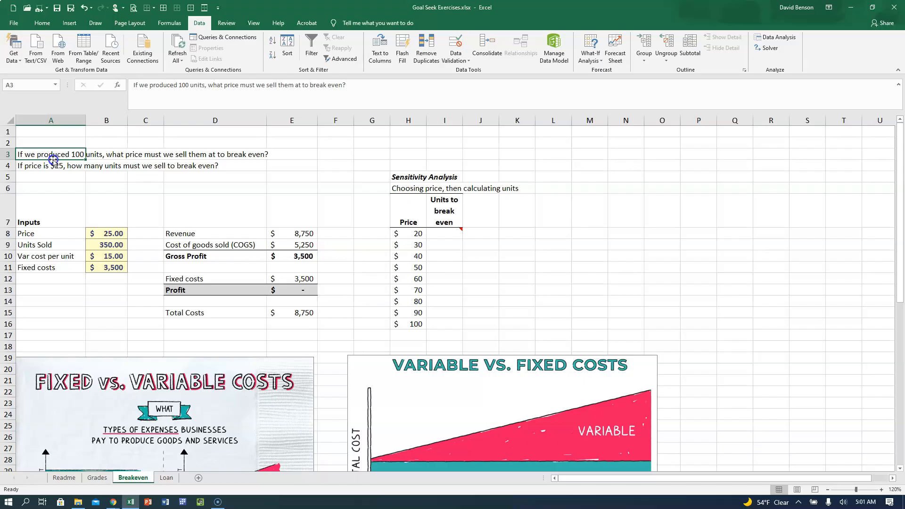
left_click(108, 244)
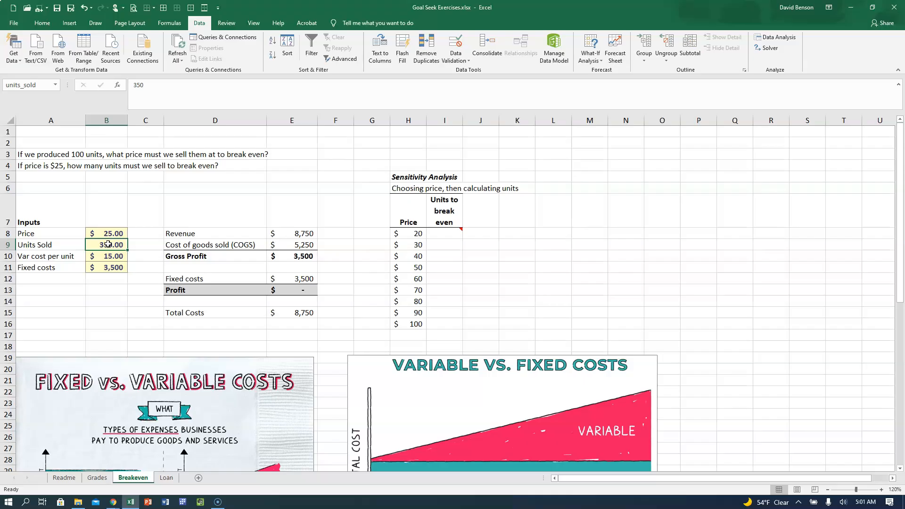
type("100")
key("Return")
left_click(108, 244)
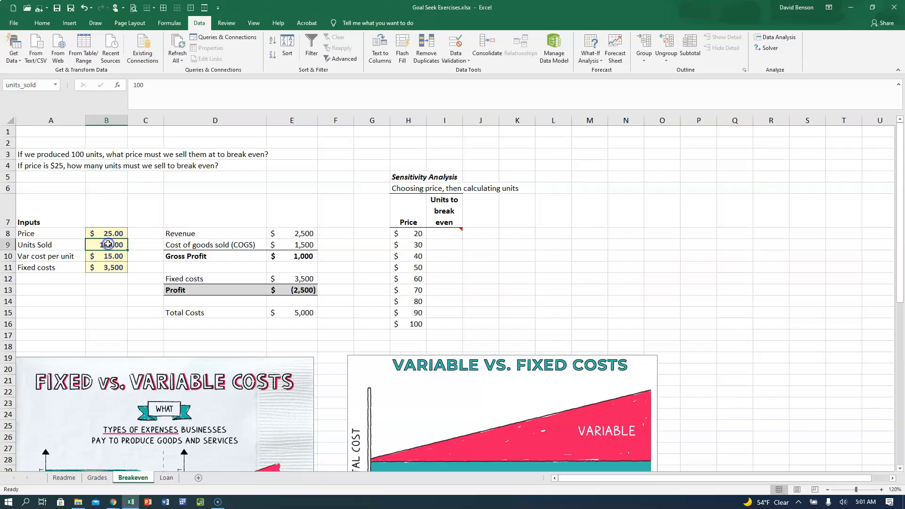
- Run Goal Seek to bring Profit in E13 to 0 by changing Price in B8, and keep the solution
left_click(295, 293)
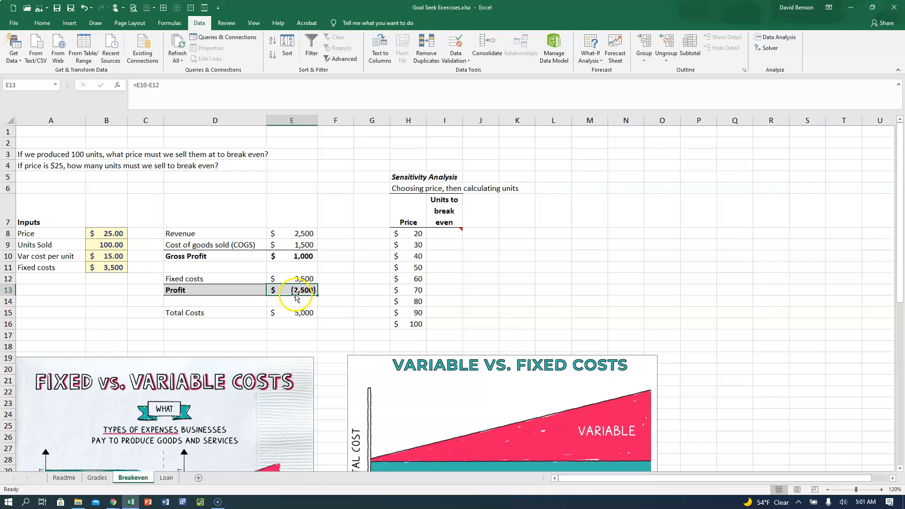
left_click(115, 232)
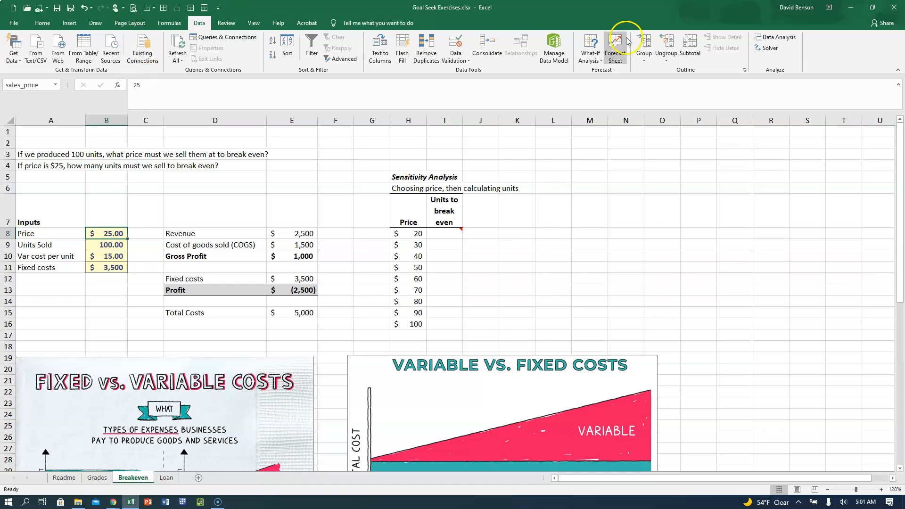
left_click(597, 56)
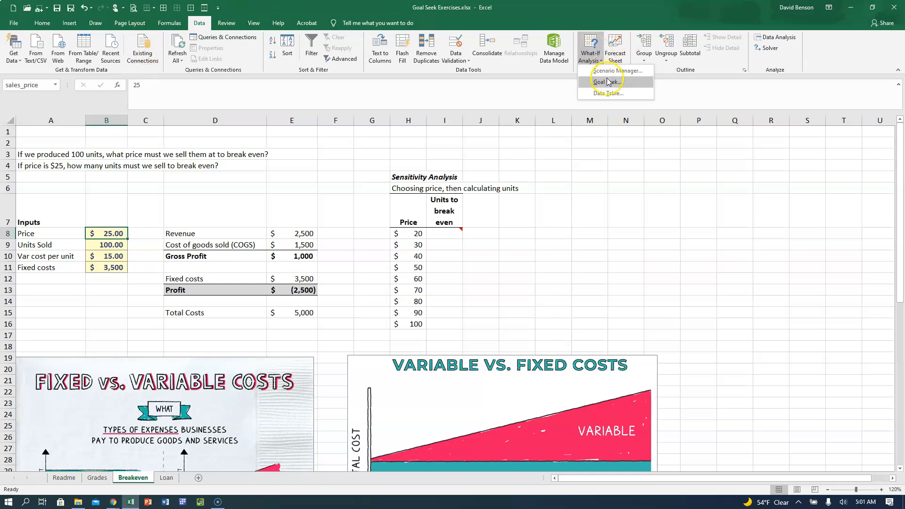
left_click(606, 84)
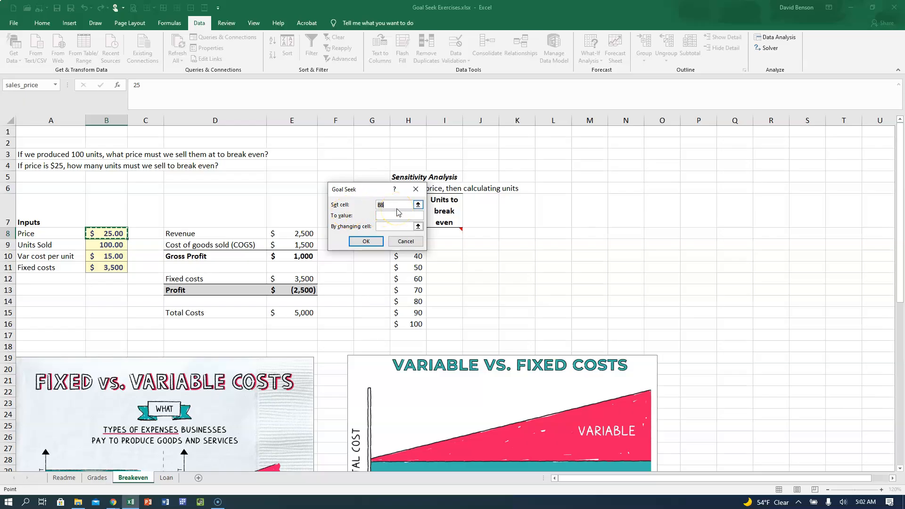
left_click(304, 288)
left_click(388, 218)
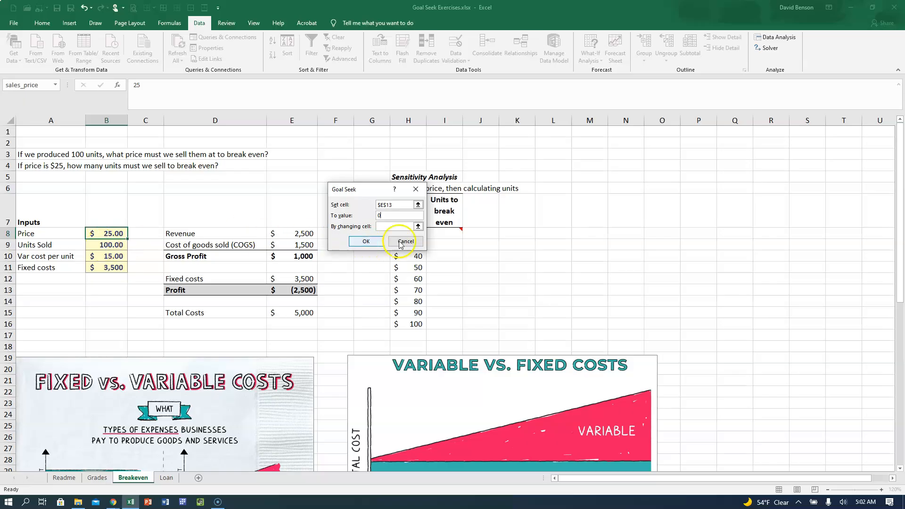
left_click(384, 226)
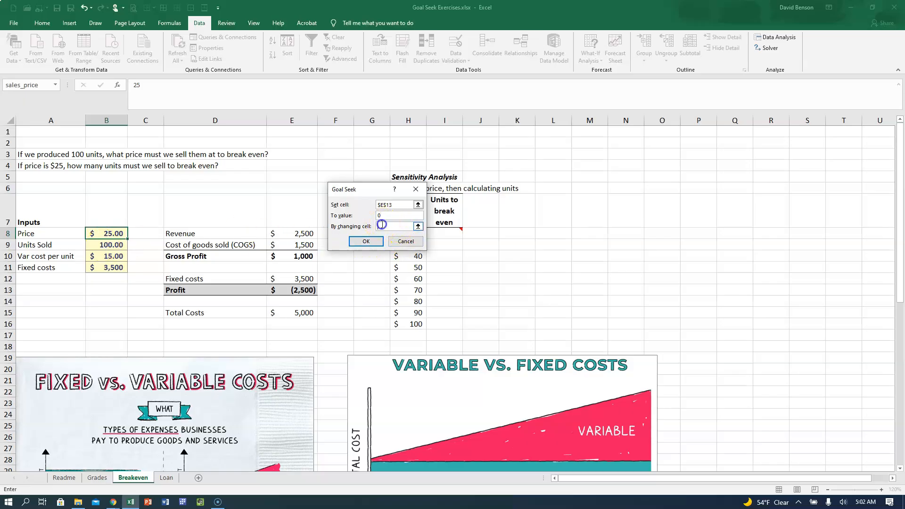
left_click(105, 233)
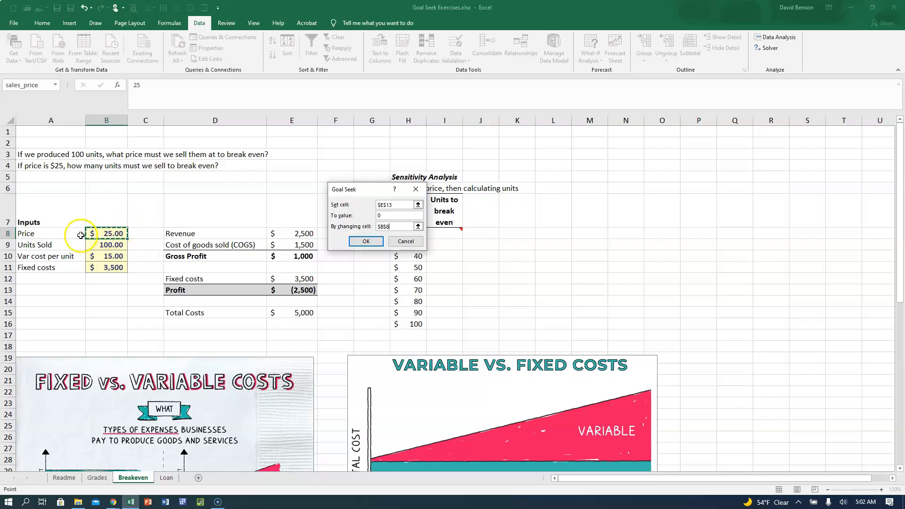
left_click(366, 241)
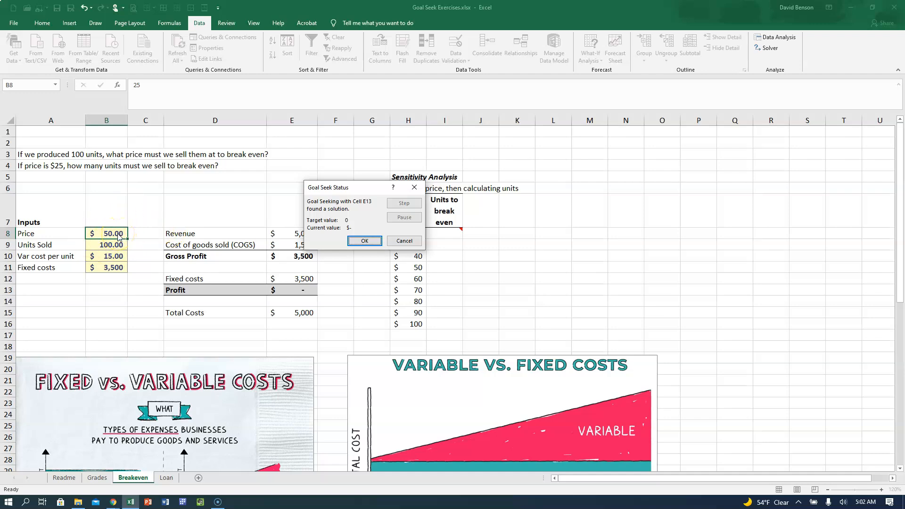
left_click(360, 239)
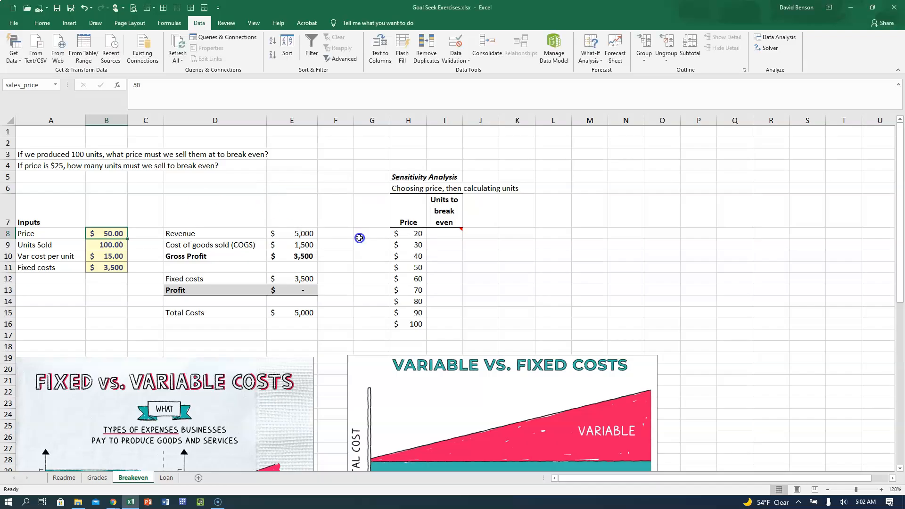
- Compare the break-even price with the variable cost per unit and the fixed costs
left_click(109, 258)
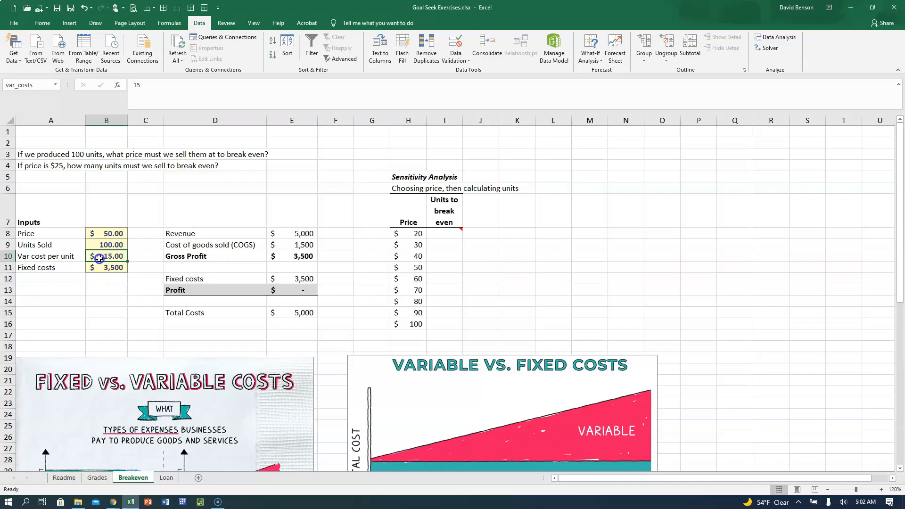
left_click(107, 231)
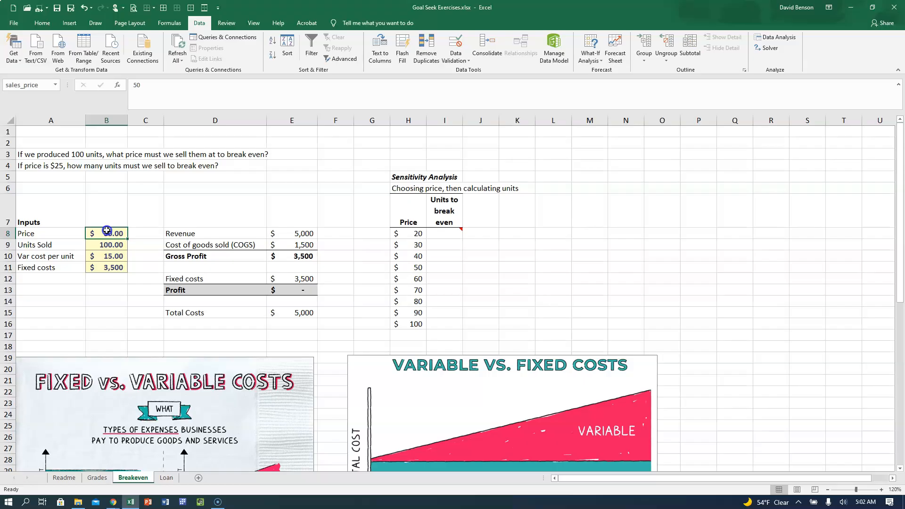
left_click(114, 255)
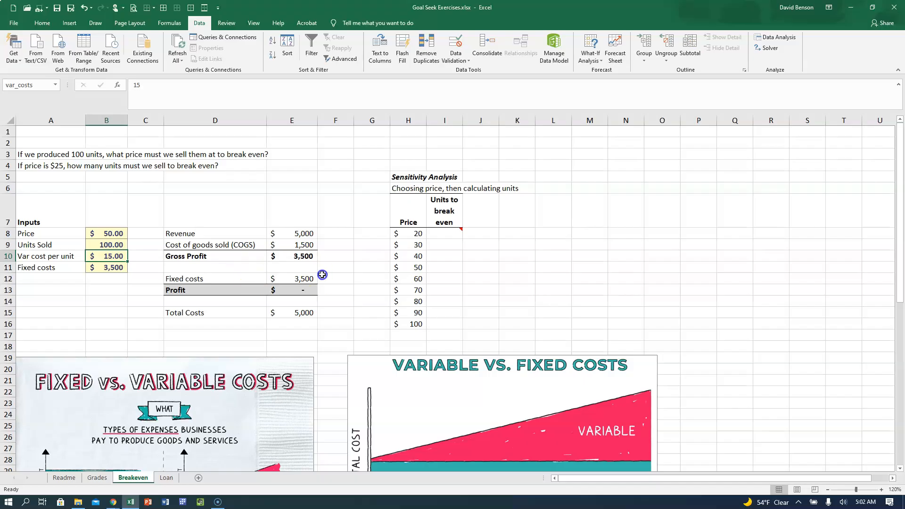
left_click(306, 279)
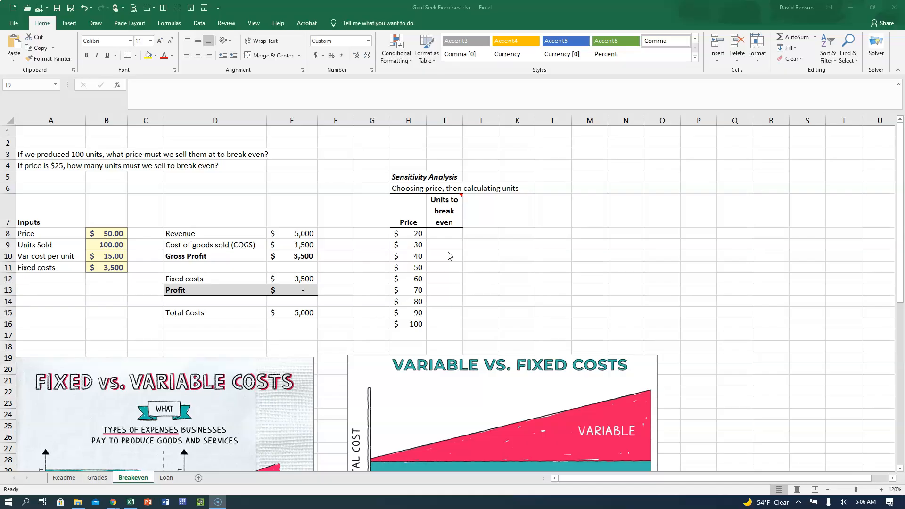
- Examine the Sensitivity Analysis prices in H8:H16 and the variable cost per unit in B10
left_click(417, 234)
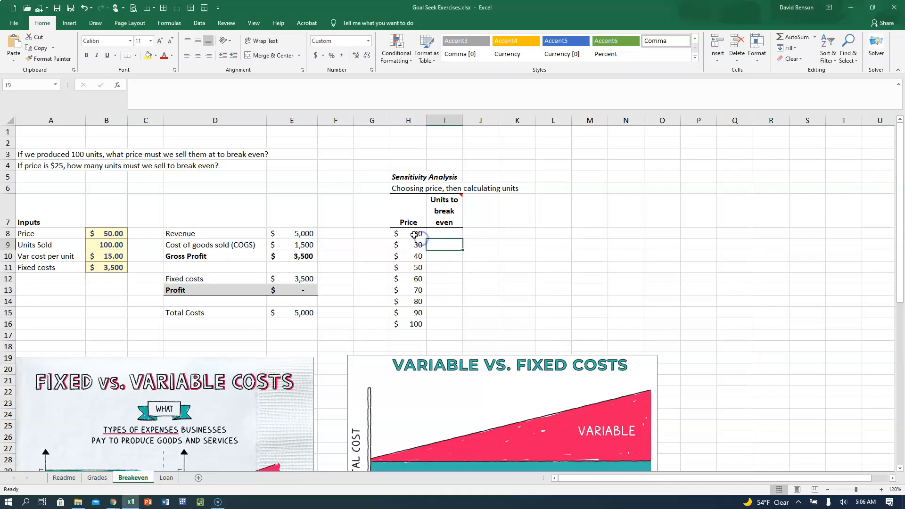
left_click_drag(417, 235, 414, 250)
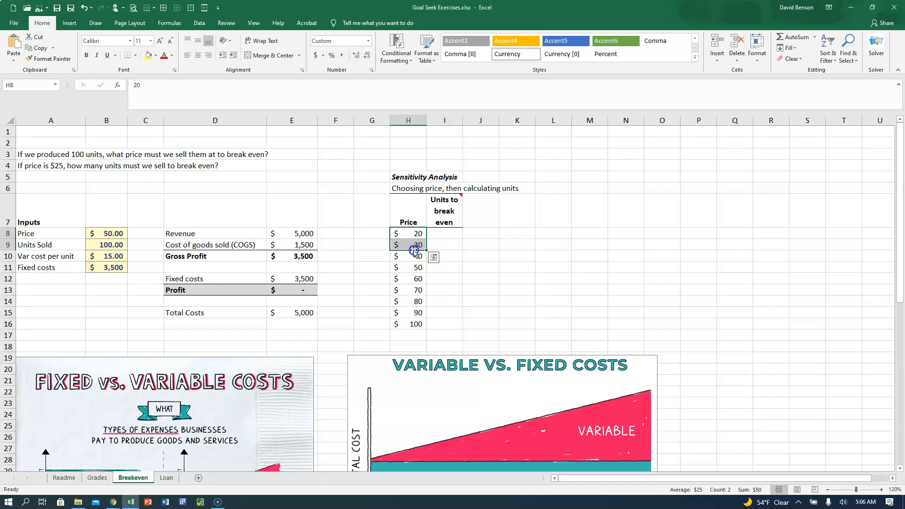
left_click(405, 323)
left_click(419, 243)
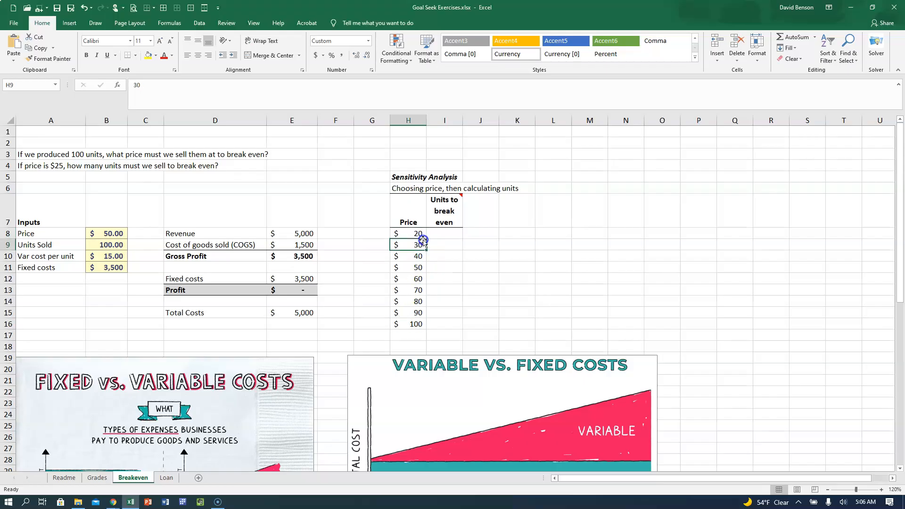
left_click(115, 256)
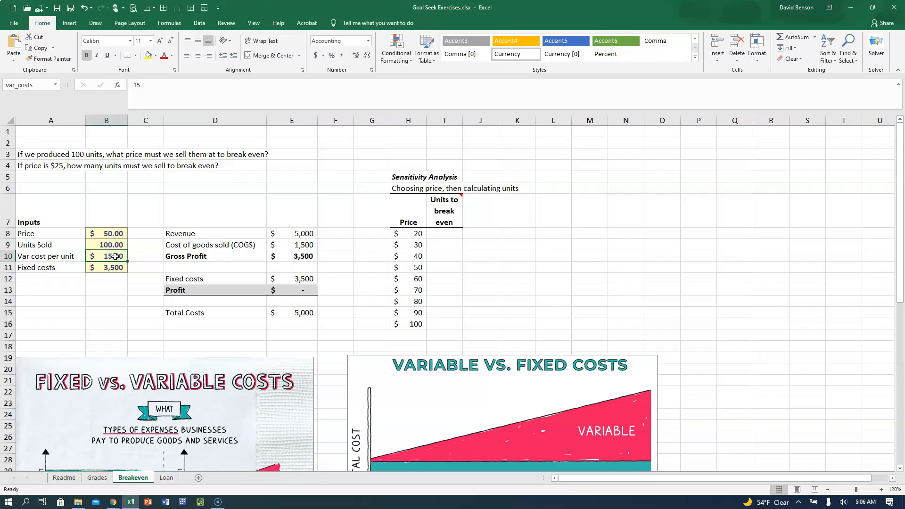
- Review the variable cost per unit, the fixed costs, and the first and last sensitivity prices in H8 and H16
left_click(103, 256)
left_click(106, 268)
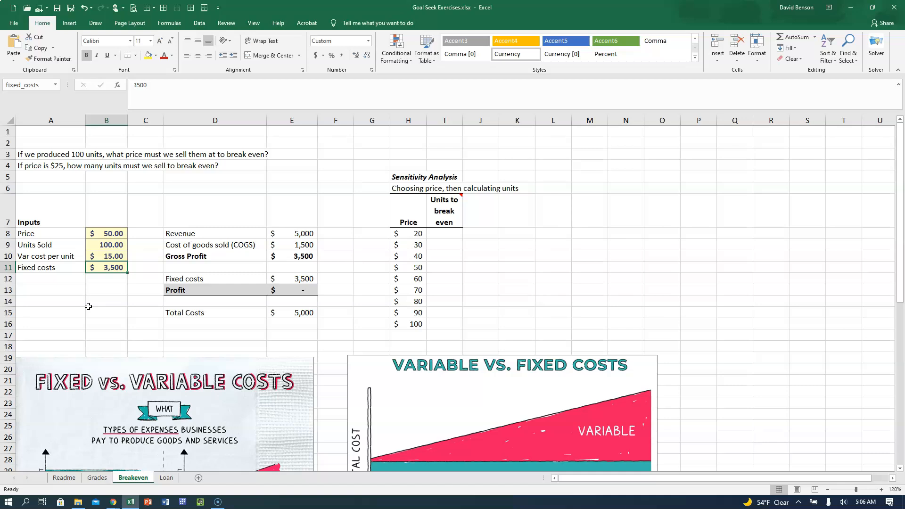
left_click(414, 234)
left_click(415, 323)
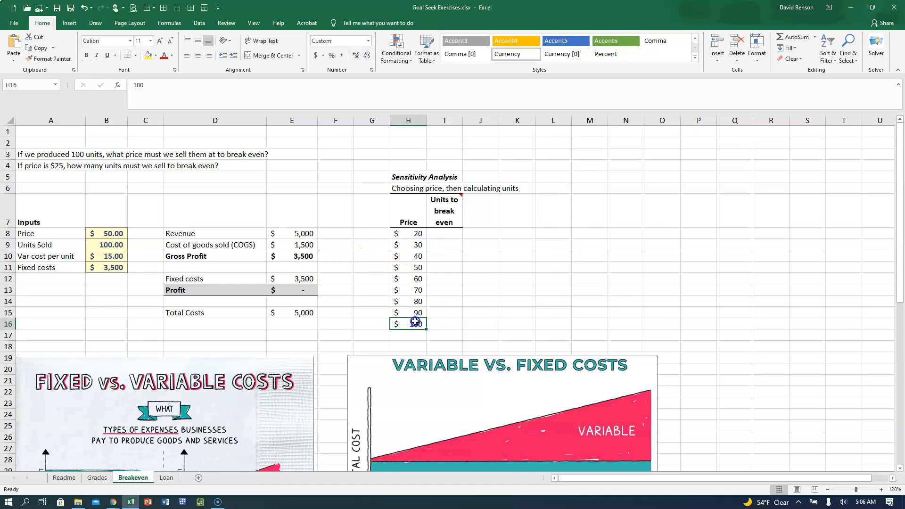
- Keep the comment on the Units to break even header in I7 displayed and reposition it clear of the sensitivity table
left_click(444, 222)
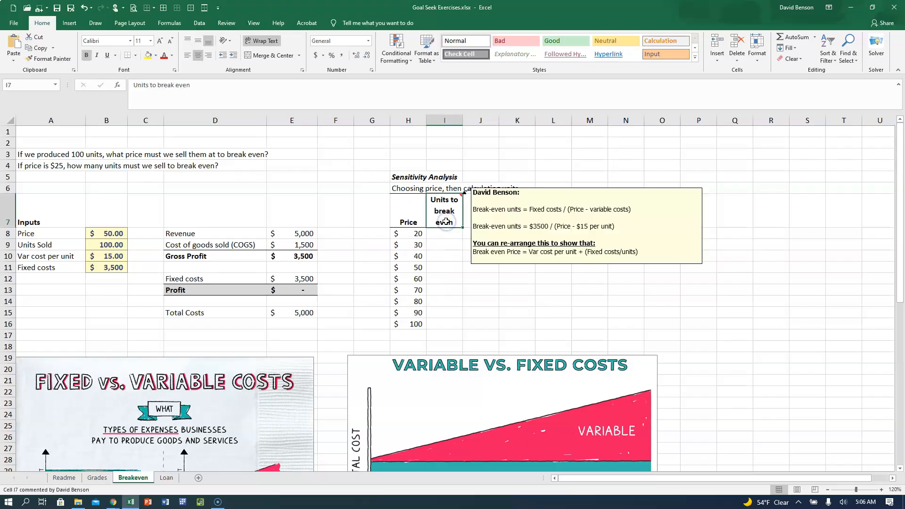
right_click(446, 221)
left_click(491, 403)
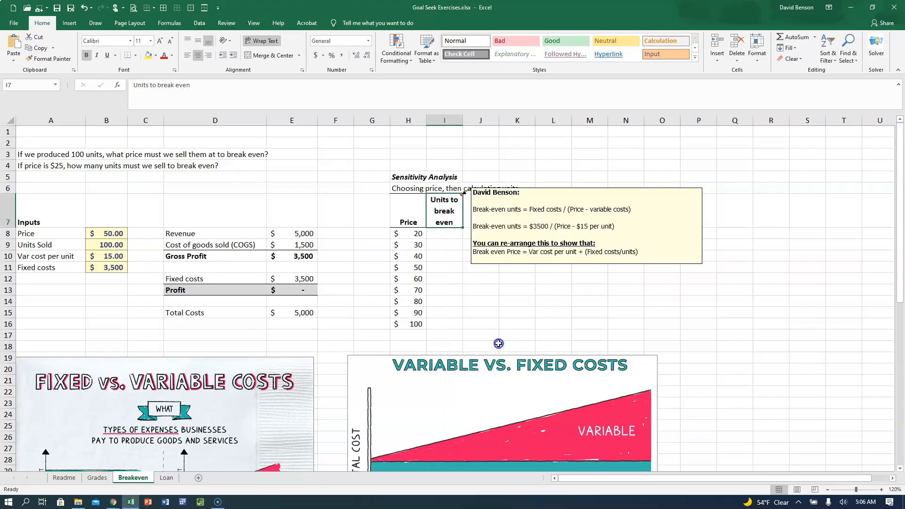
left_click(536, 293)
left_click(556, 263)
left_click_drag(556, 263, 617, 279)
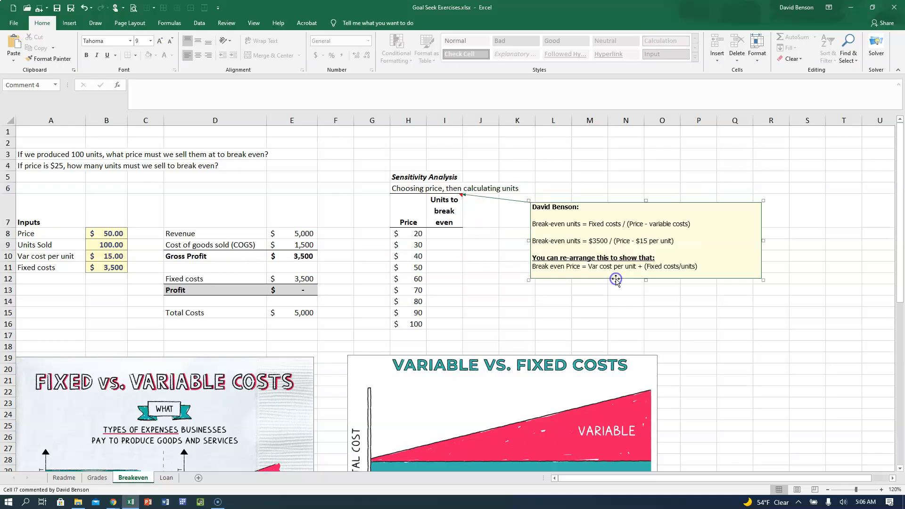
- Read the break-even units formula in the I7 comment and relate its price term to the sensitivity prices and the Price input in B8
left_click(445, 216)
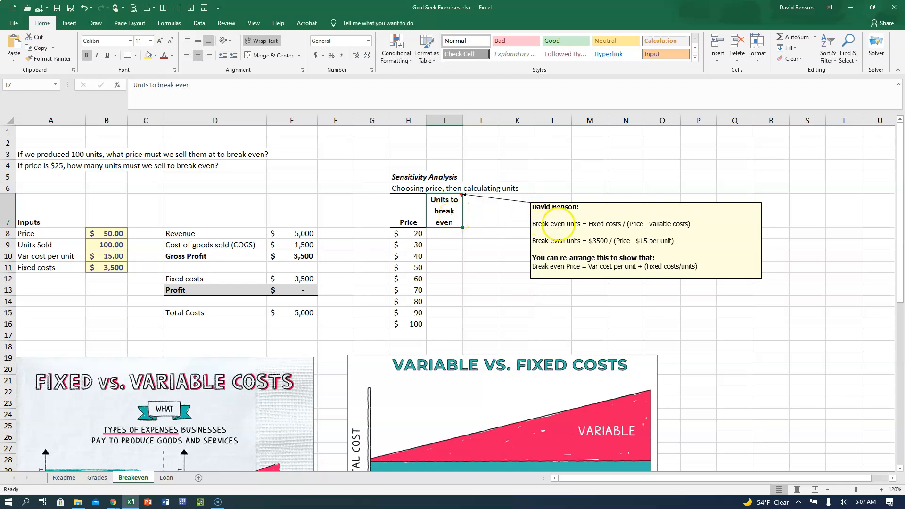
left_click(599, 223)
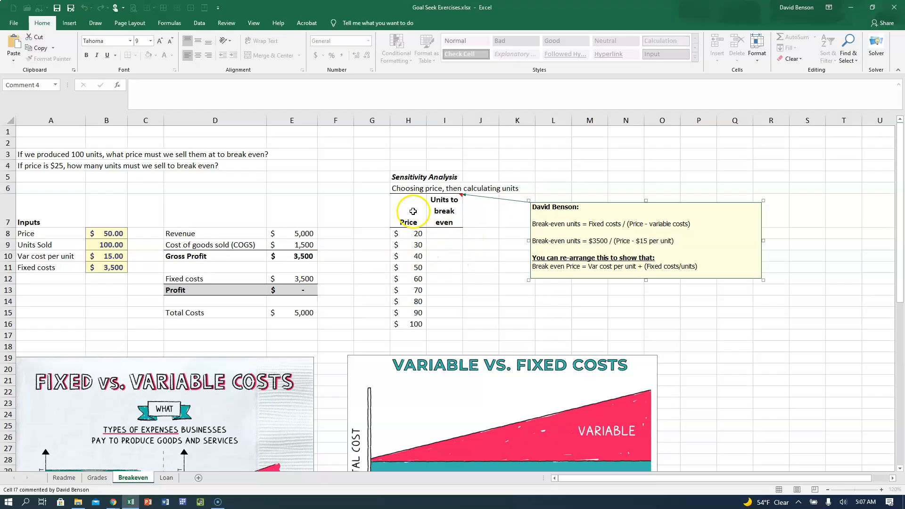
left_click(404, 189)
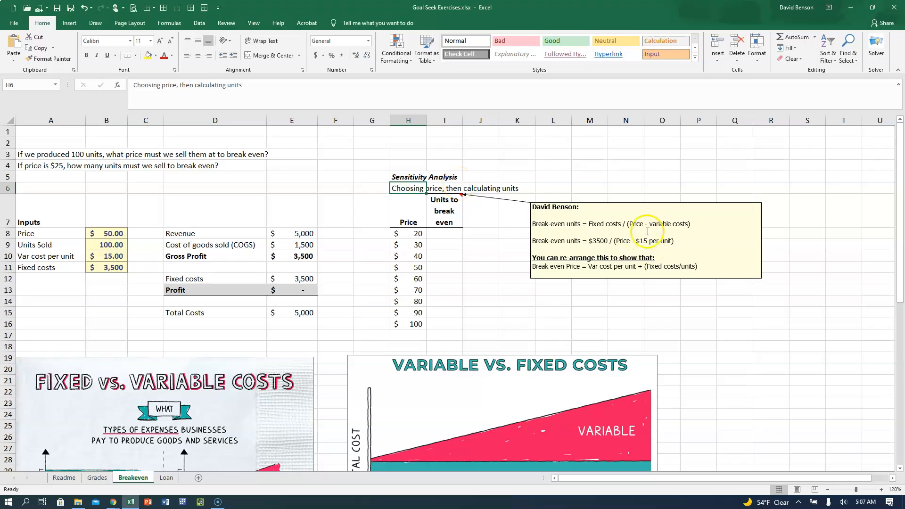
left_click(633, 229)
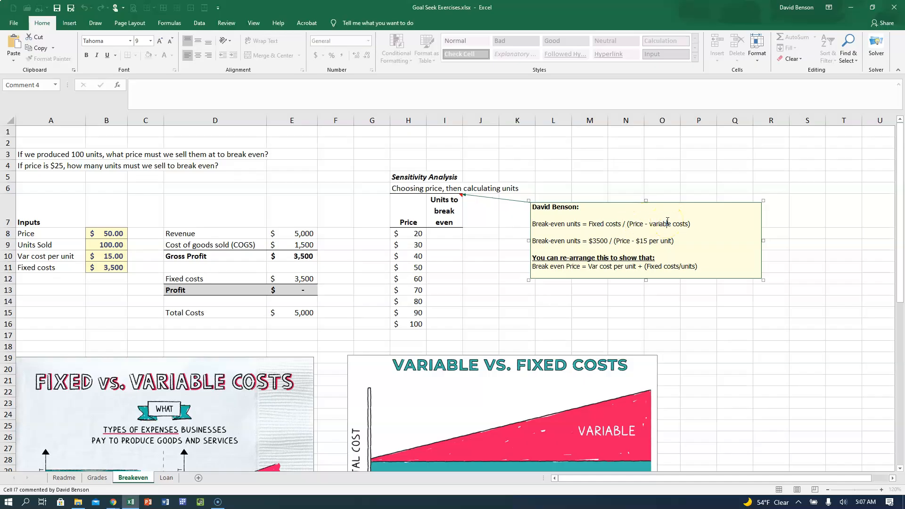
left_click(637, 222)
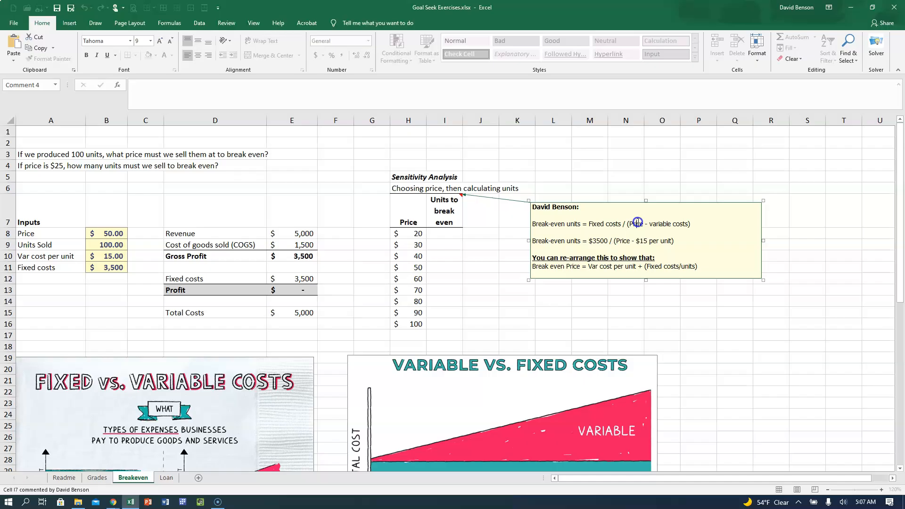
left_click(401, 244)
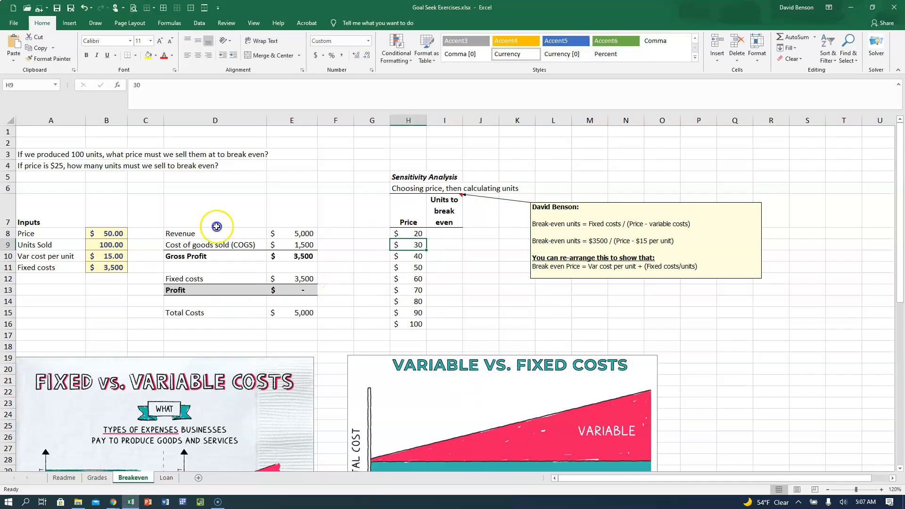
left_click(100, 233)
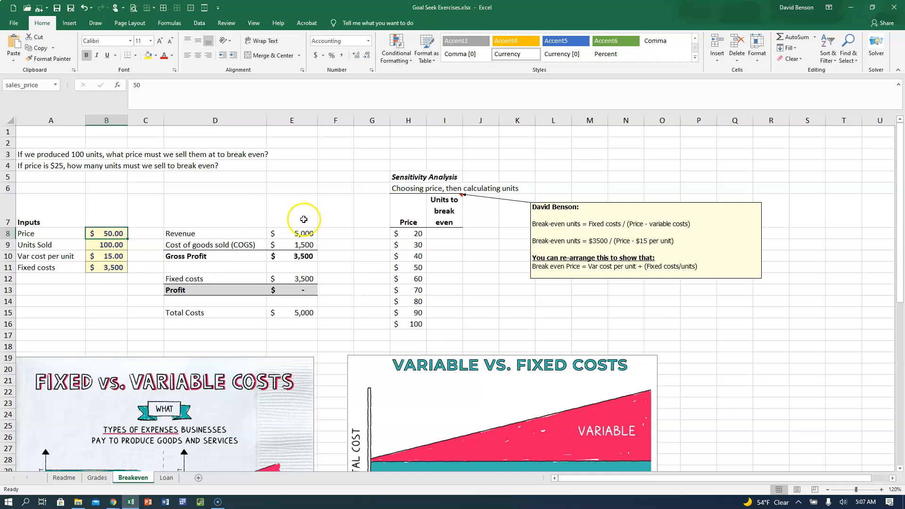
- Enter =fixed_costs/(H8-var_costs) in I8 to calculate the units to break even
left_click(439, 237)
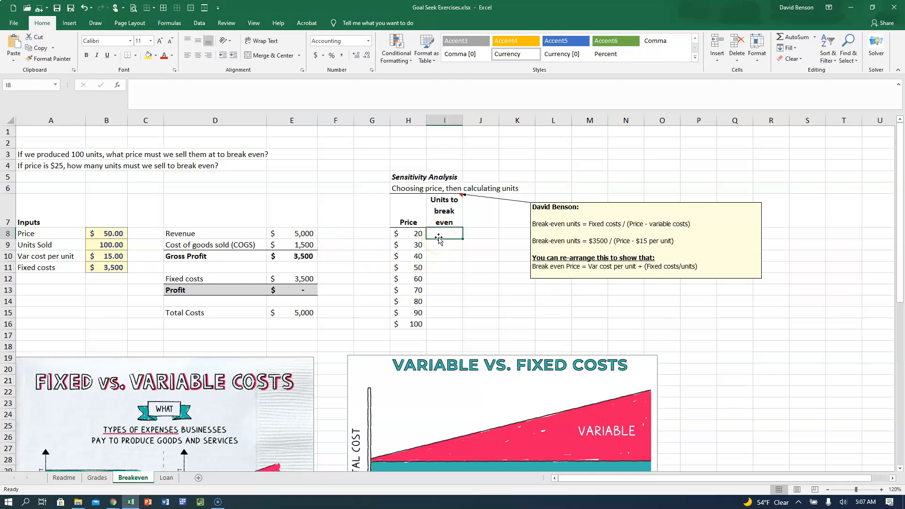
type("=")
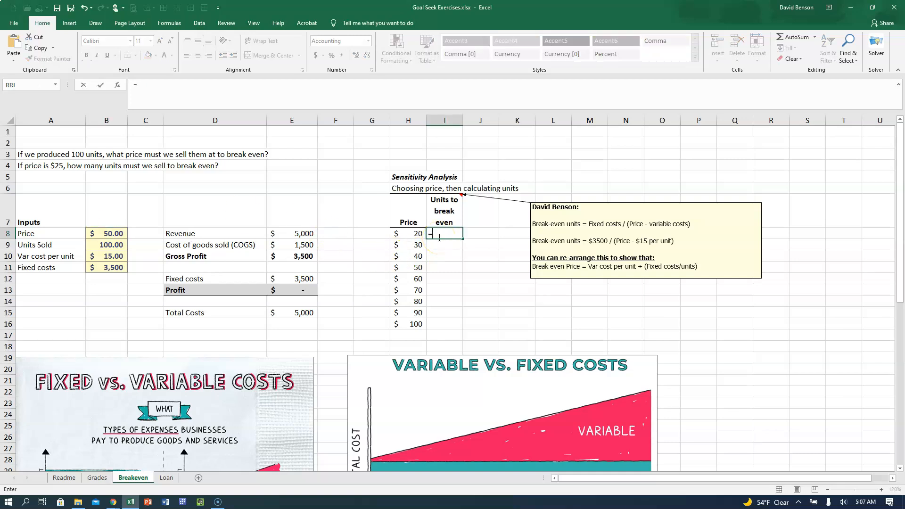
left_click(115, 265)
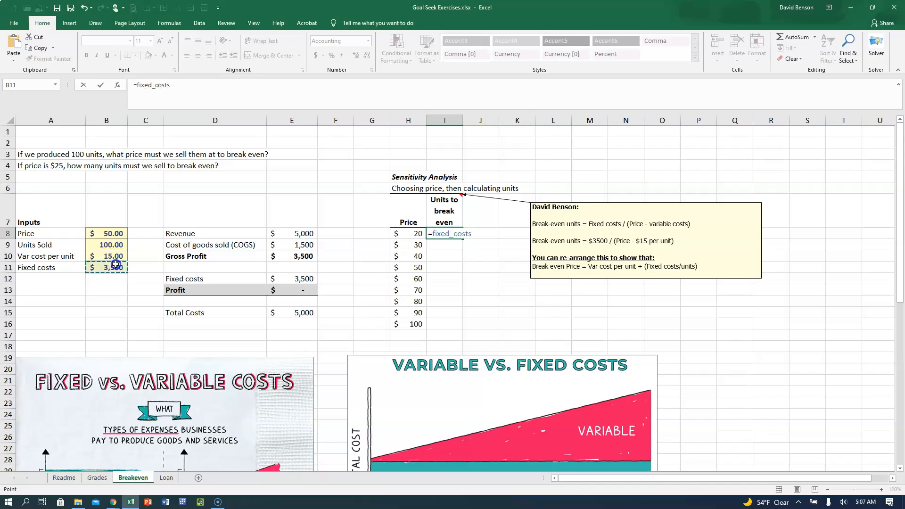
type("/(")
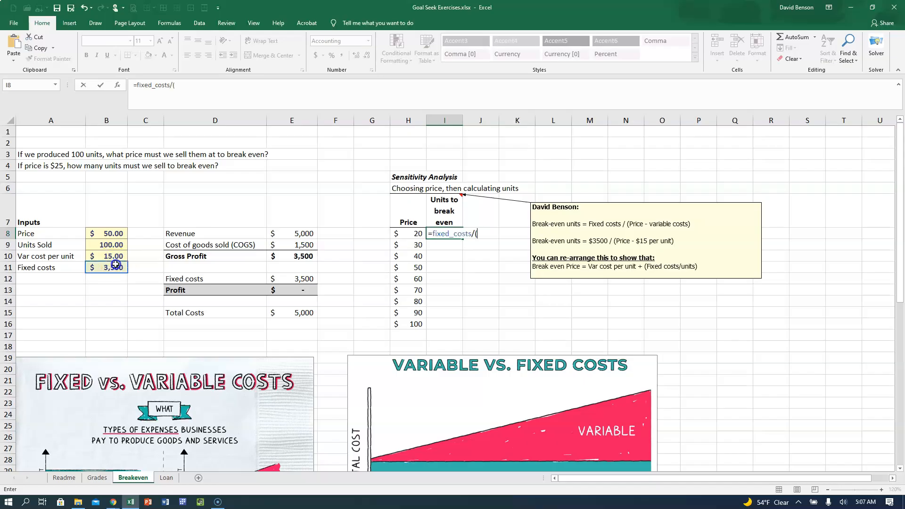
left_click(401, 235)
type("-")
left_click(119, 254)
type(")")
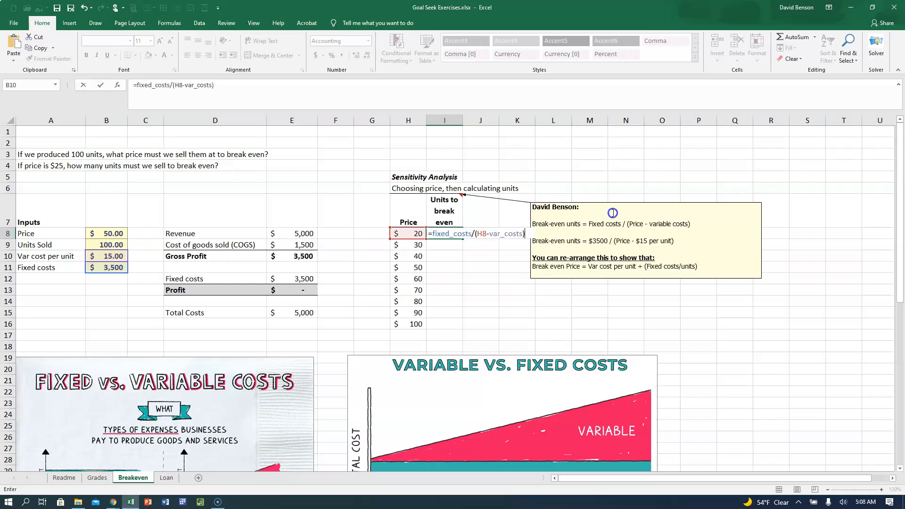
key("ctrl+Return")
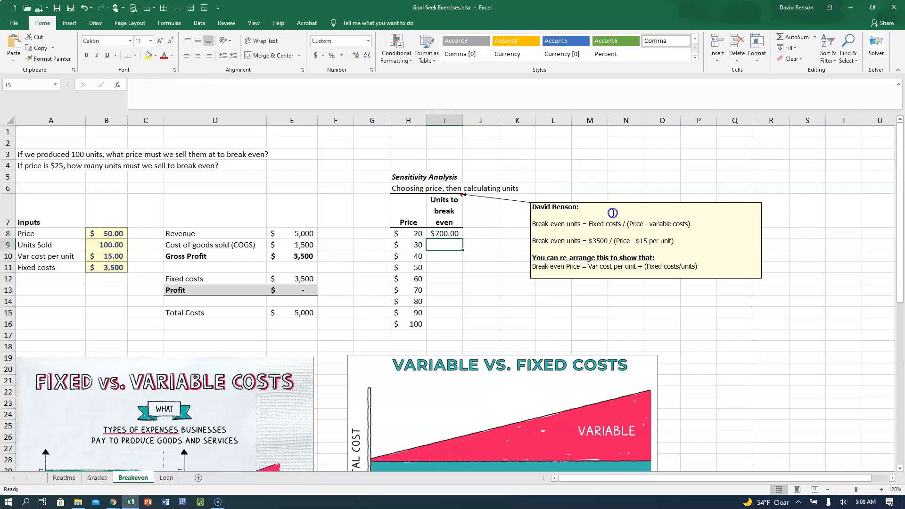
- Format I8 in comma style with one decimal place and fill its formula down through I16
left_click(341, 55)
left_click(369, 55)
left_click(369, 55)
left_click(358, 56)
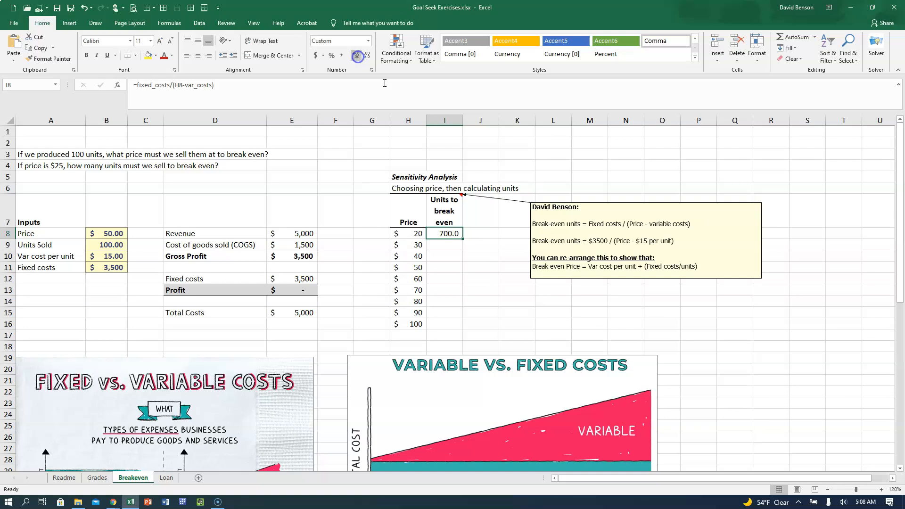
double_click(462, 240)
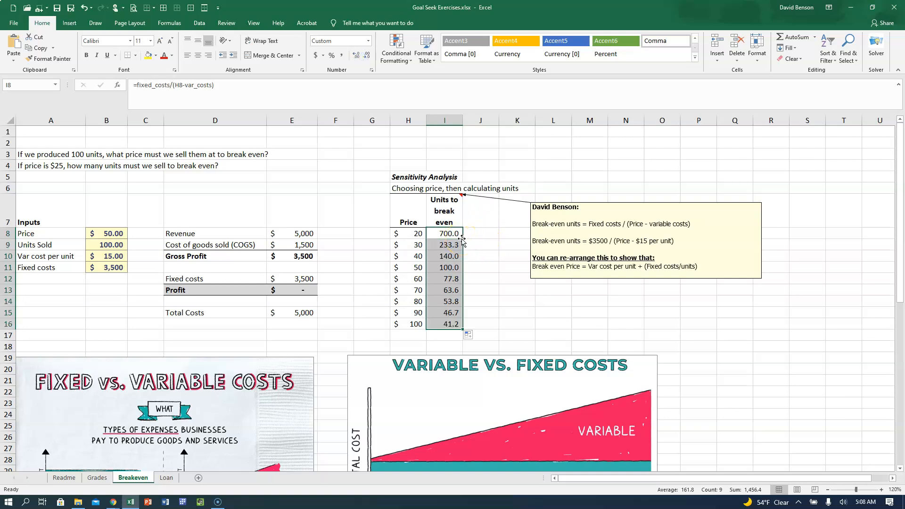
- Set Price in B8 to 40 and Units Sold in B9 to 140 to test that break-even pair from the table
left_click(448, 266)
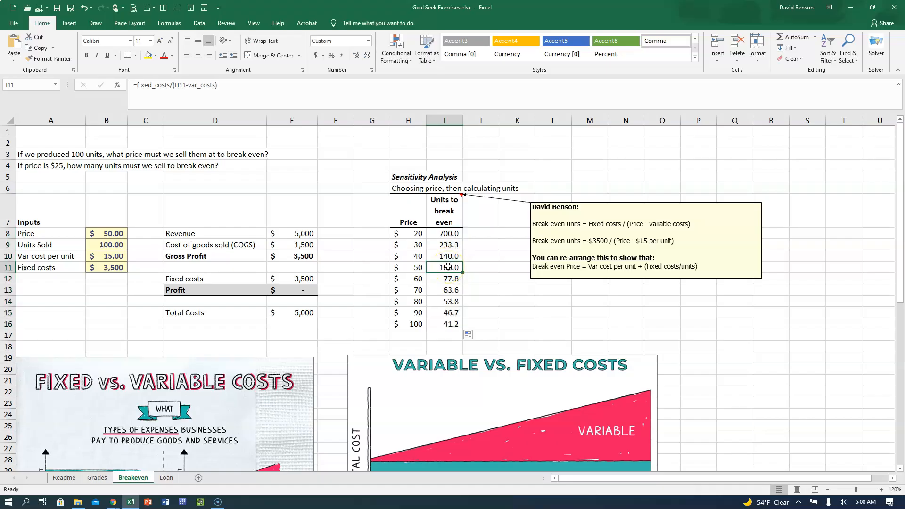
left_click(119, 247)
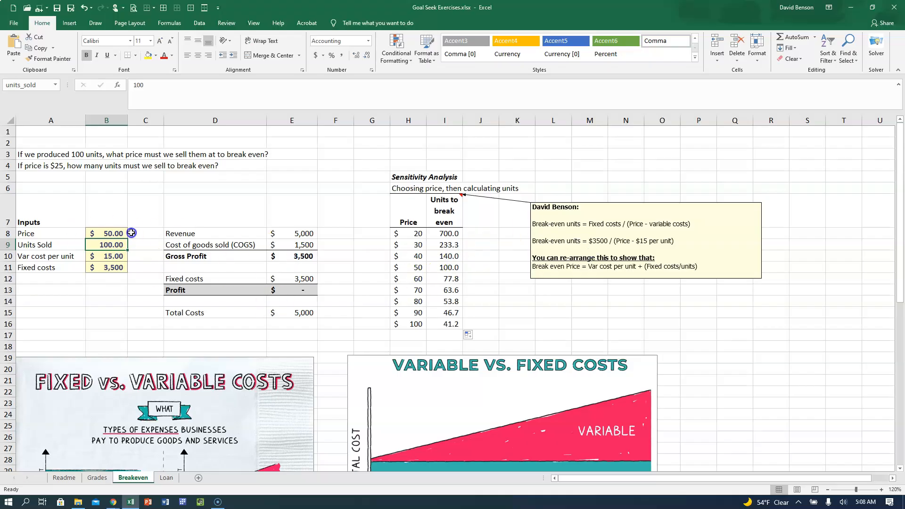
left_click(115, 234)
type("40")
key("Return")
key("Return")
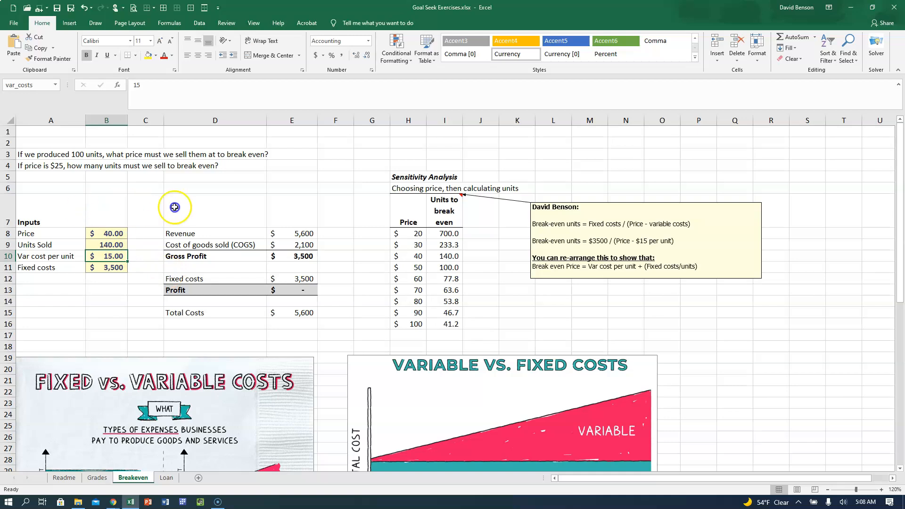
- Compare the Price input in B8 with the sensitivity table's price rows and the break-even units formula in I10
left_click(106, 238)
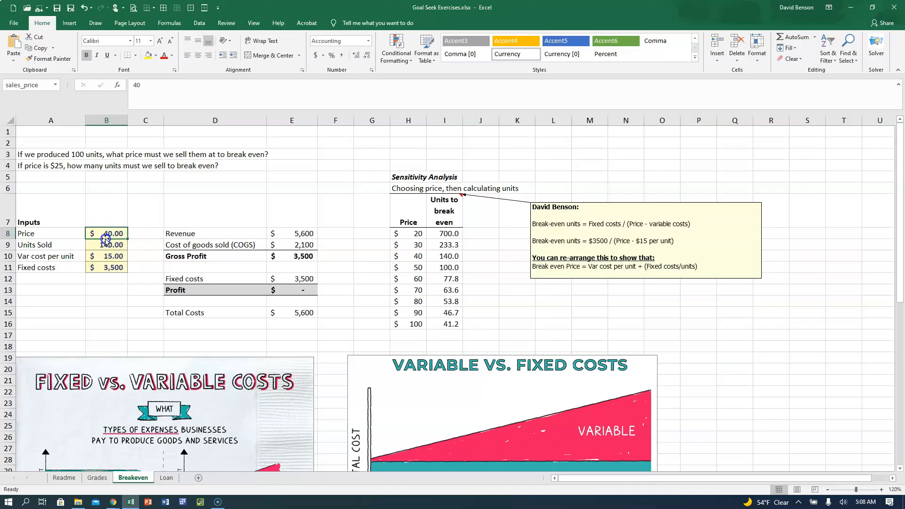
left_click(421, 268)
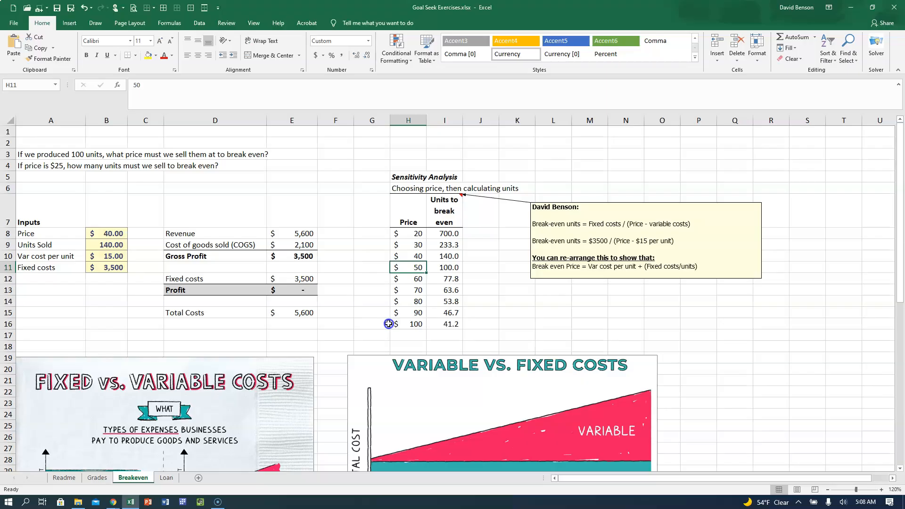
left_click(405, 256)
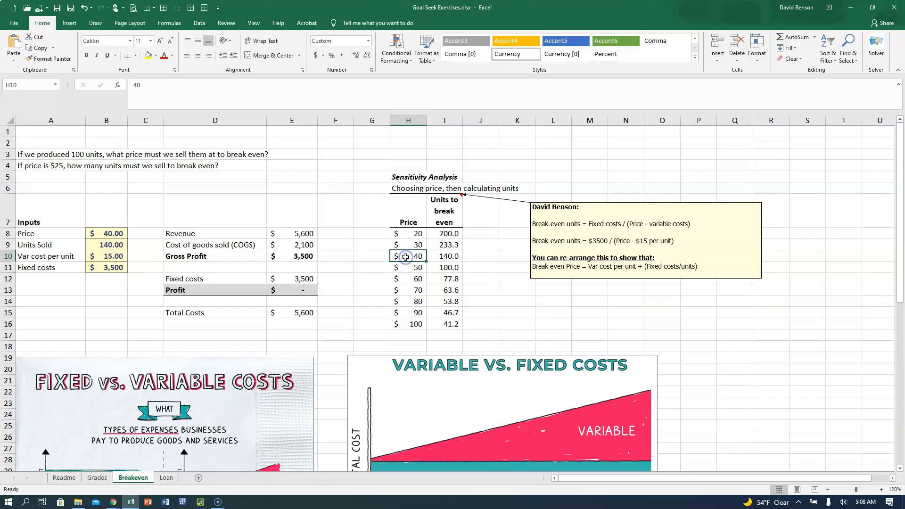
left_click(446, 261)
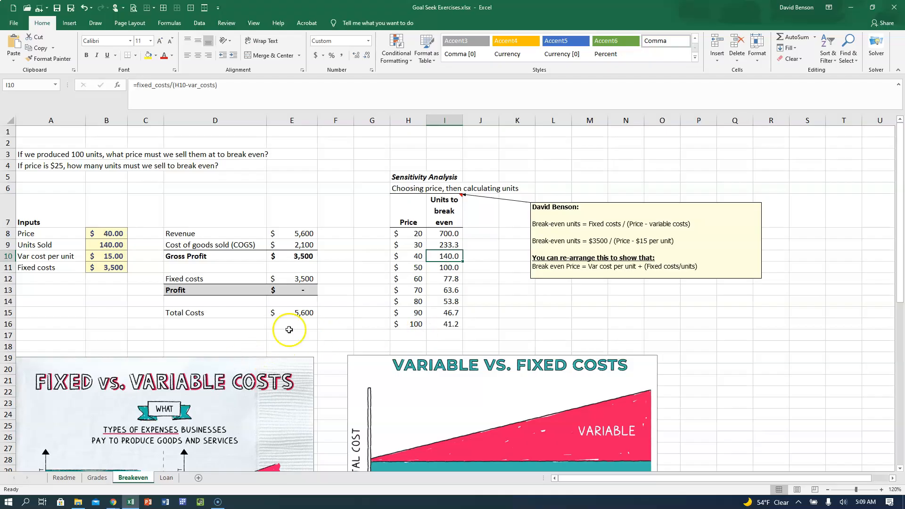
- On the Loan sheet, apply the Input cell style to the annual rate, years and loan amount cells B21:B23
left_click(166, 477)
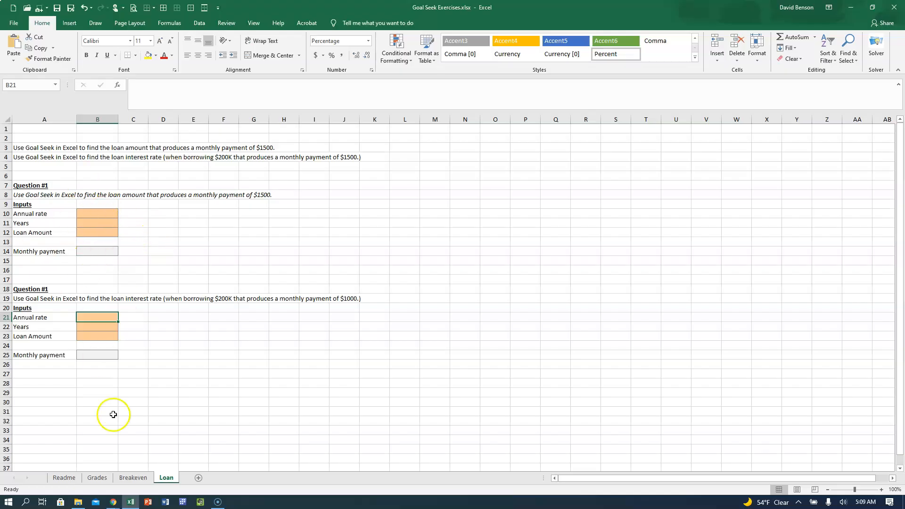
left_click(127, 477)
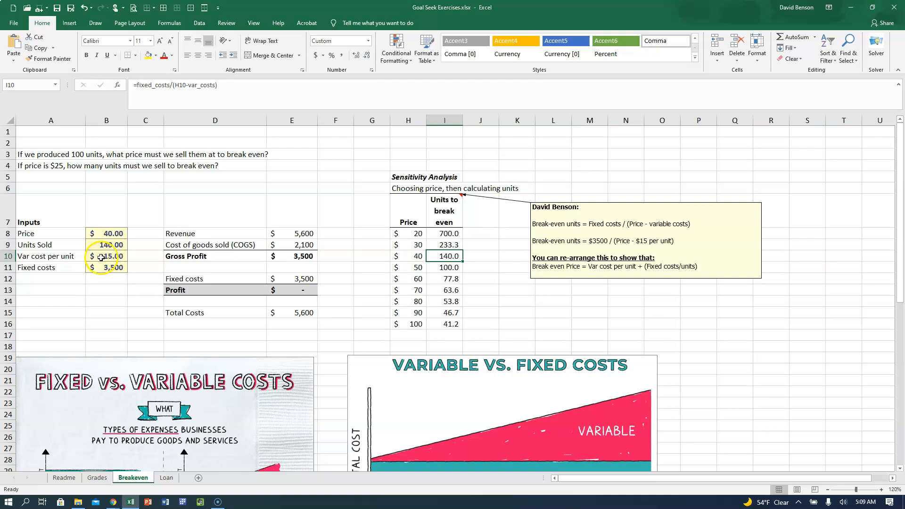
left_click(168, 478)
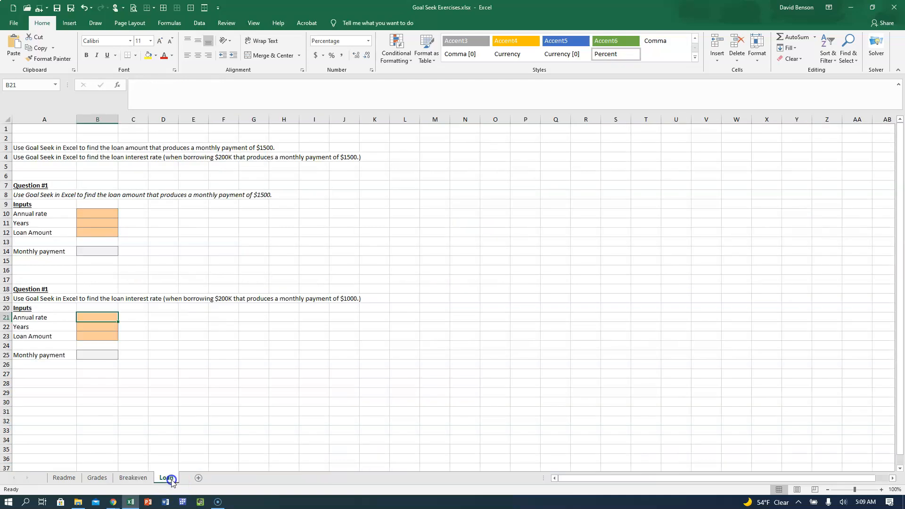
left_click_drag(96, 319, 96, 336)
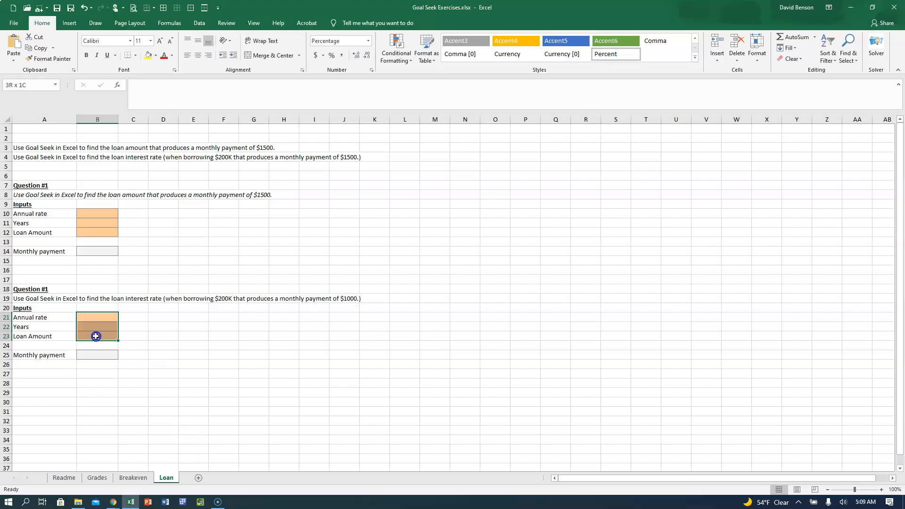
left_click(700, 59)
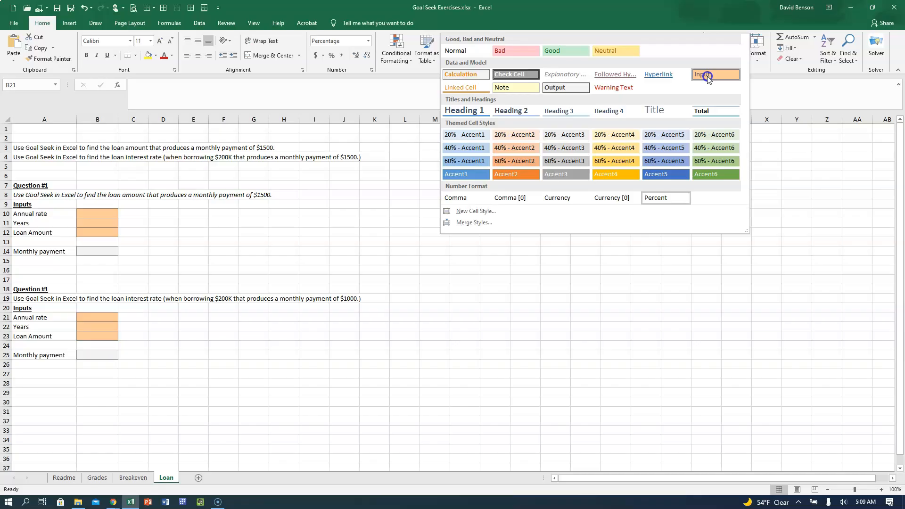
left_click(709, 75)
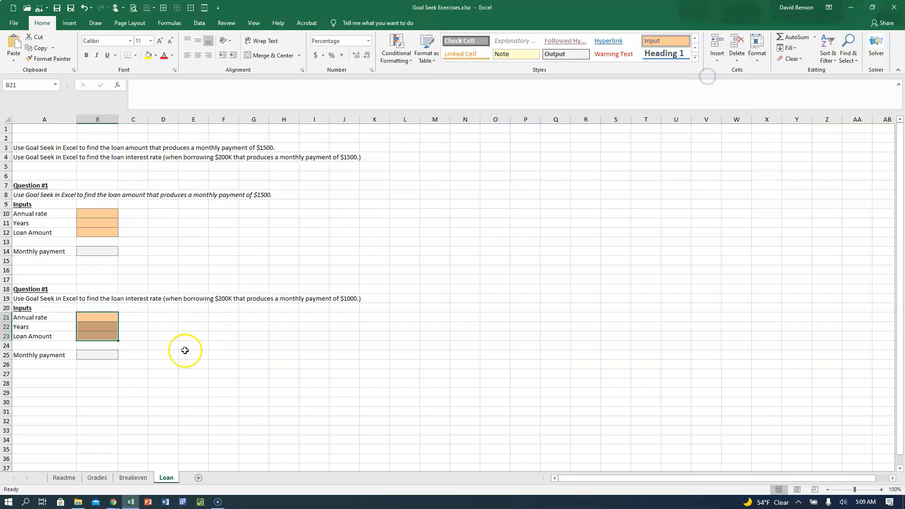
- Apply the Calculation cell style to the second question's monthly payment cell B25
left_click(83, 355)
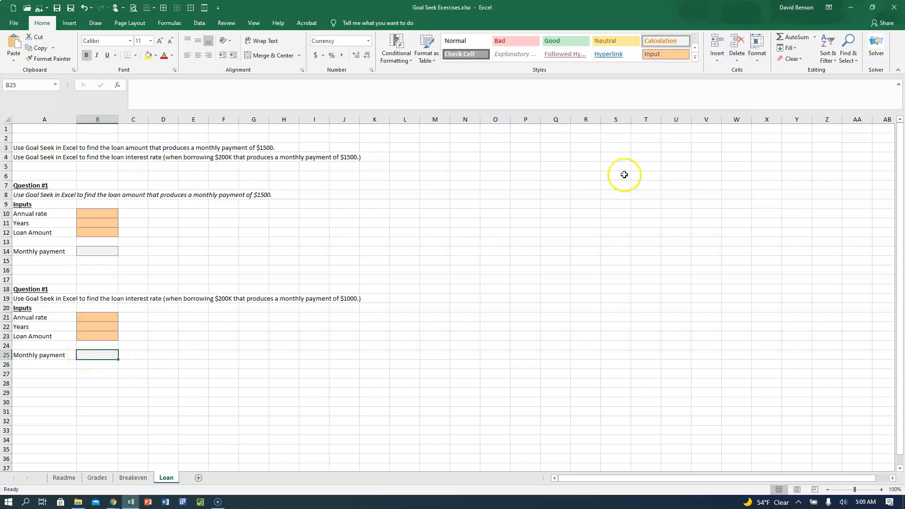
left_click(695, 57)
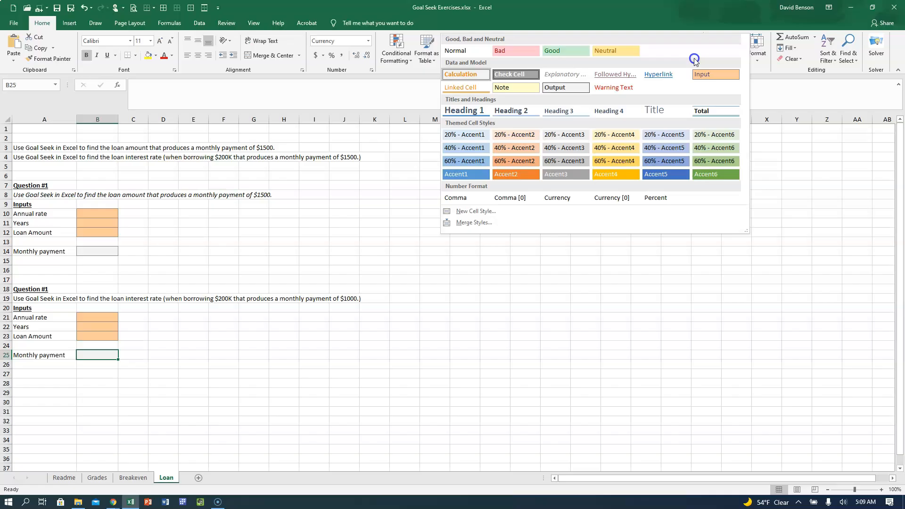
left_click(460, 75)
left_click(101, 357)
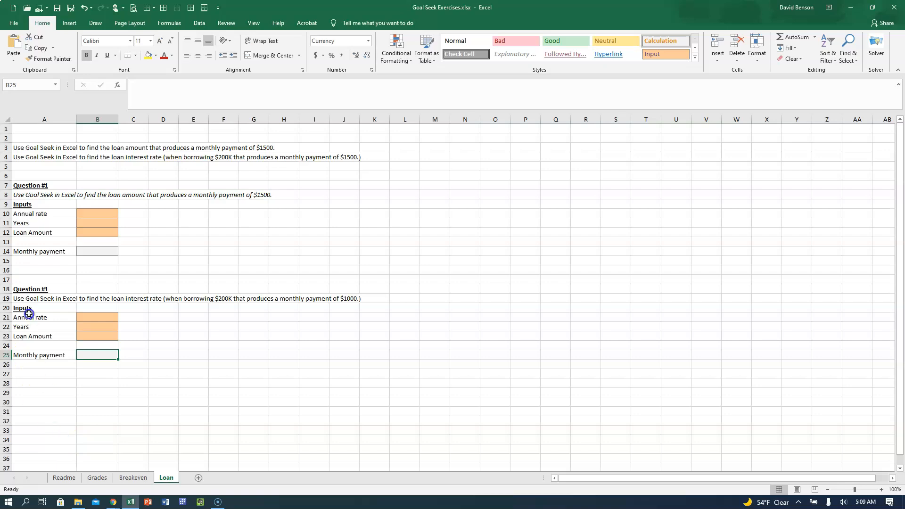
- Enter an annual rate of 5% in B21, 30 years in B22 and a loan amount of 200,000 in B23
left_click(101, 318)
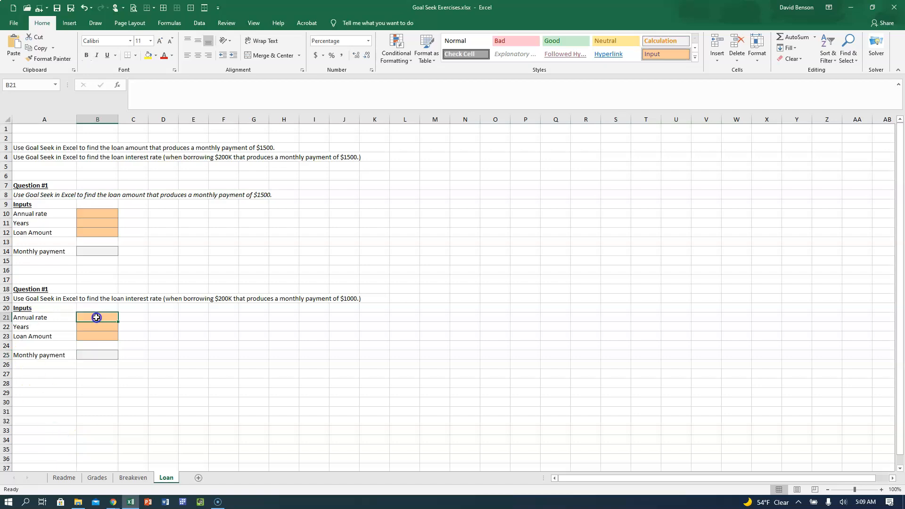
type("5")
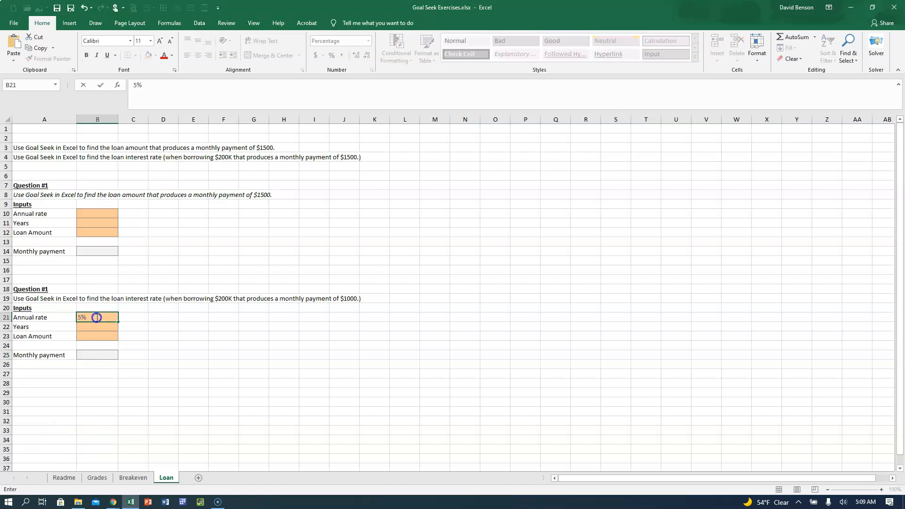
key("Return")
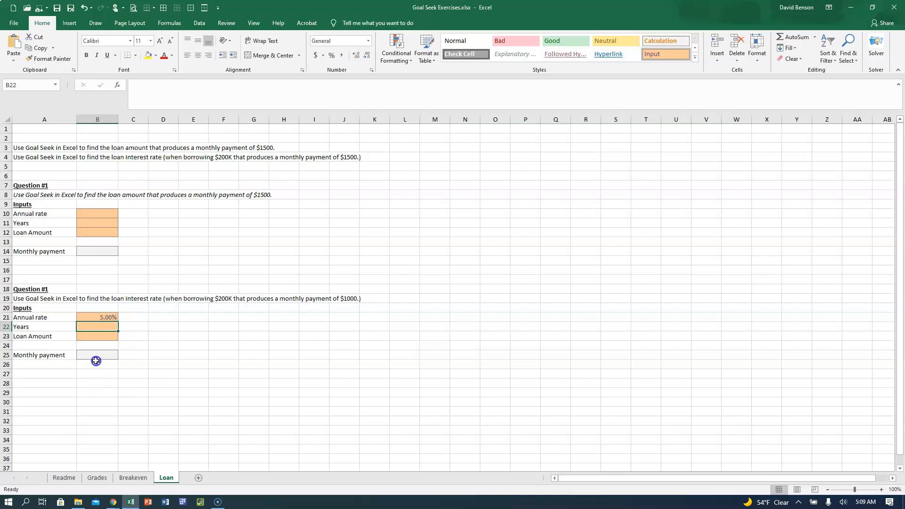
type("30")
key("Return")
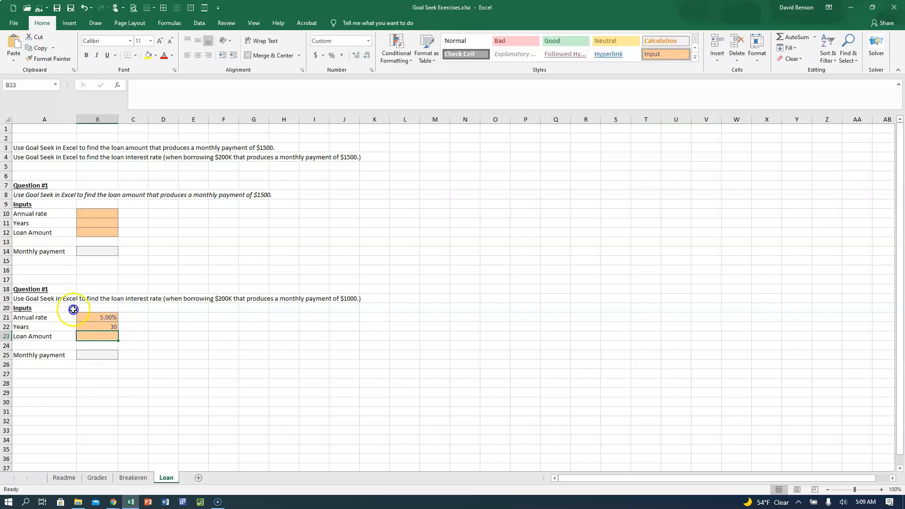
left_click(50, 299)
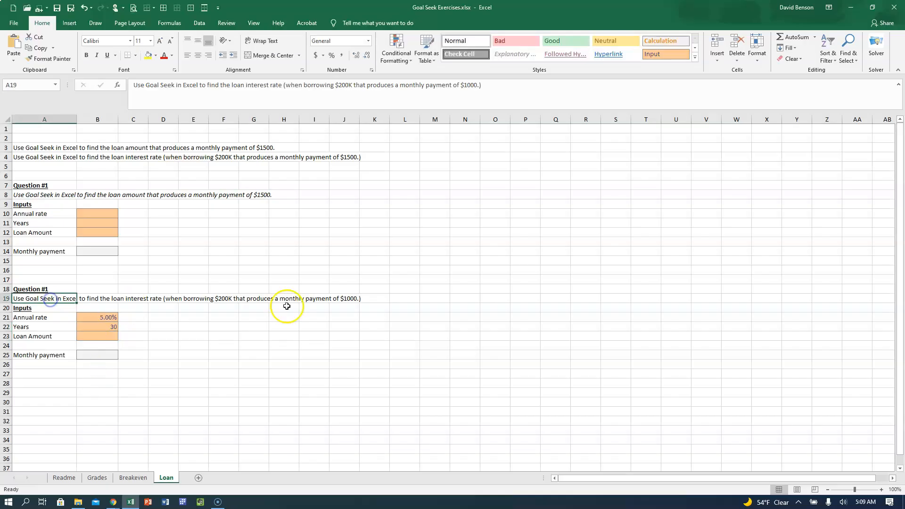
left_click(90, 336)
type("200")
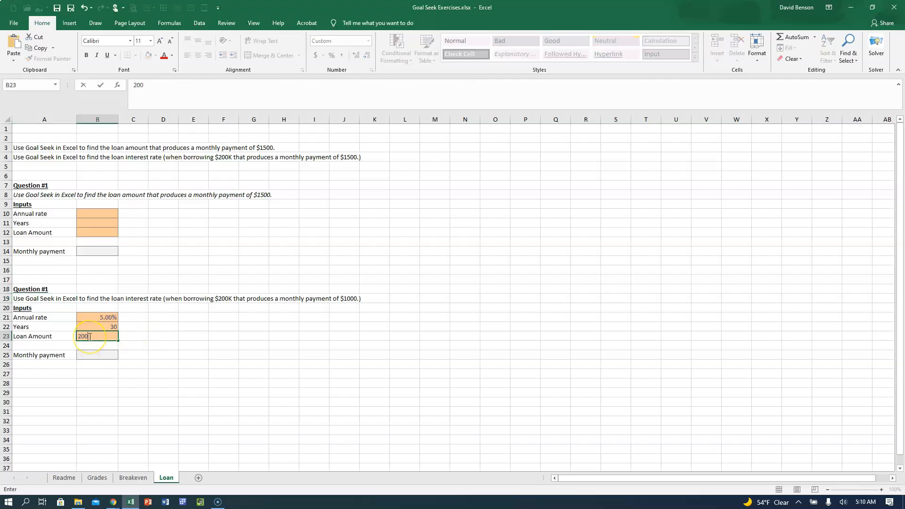
type(",0000")
key("Return")
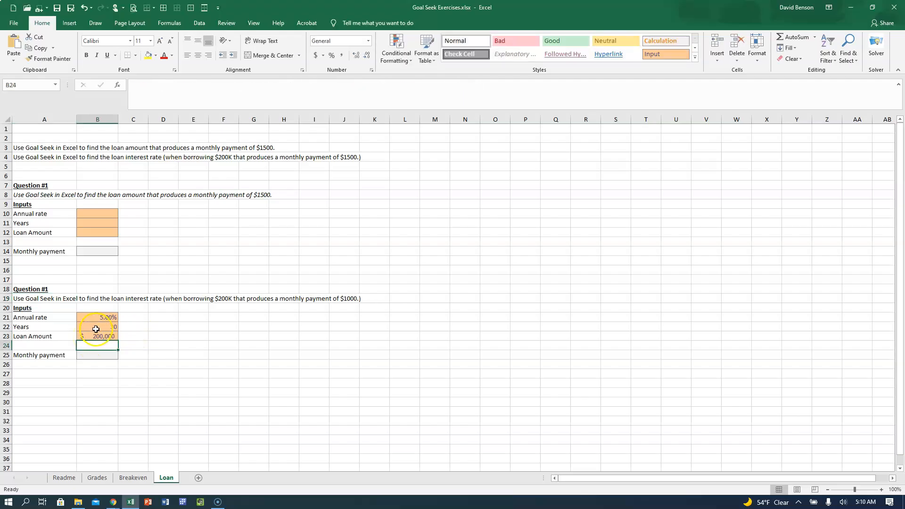
- Make the rate, years and loan amount values in B21:B23 bold
left_click_drag(98, 322, 97, 336)
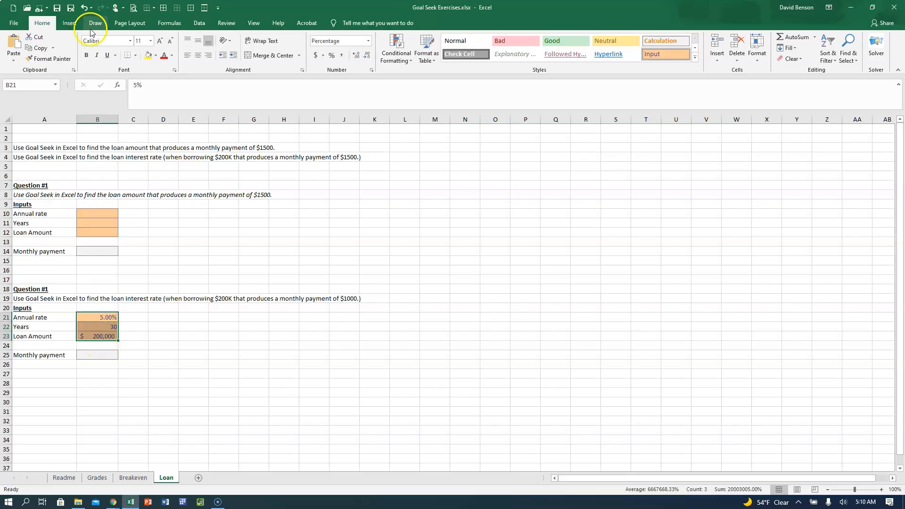
left_click(89, 56)
left_click(144, 355)
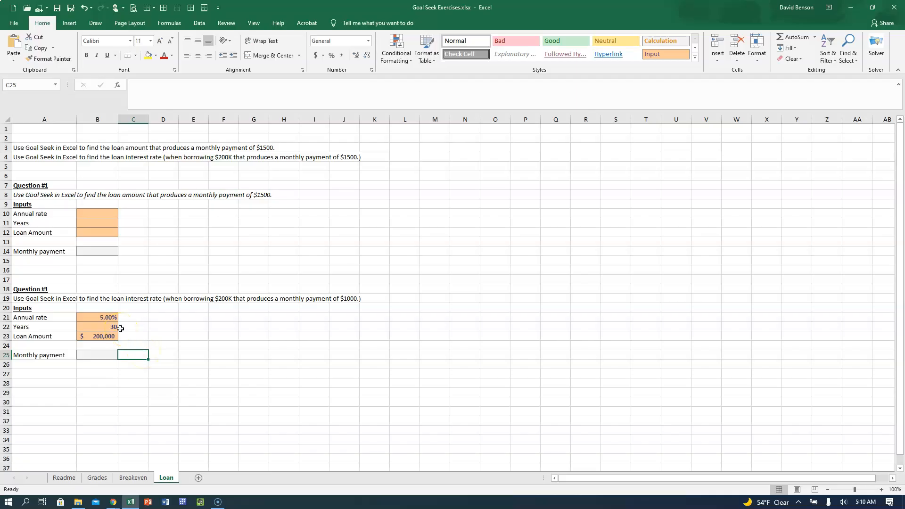
left_click(60, 299)
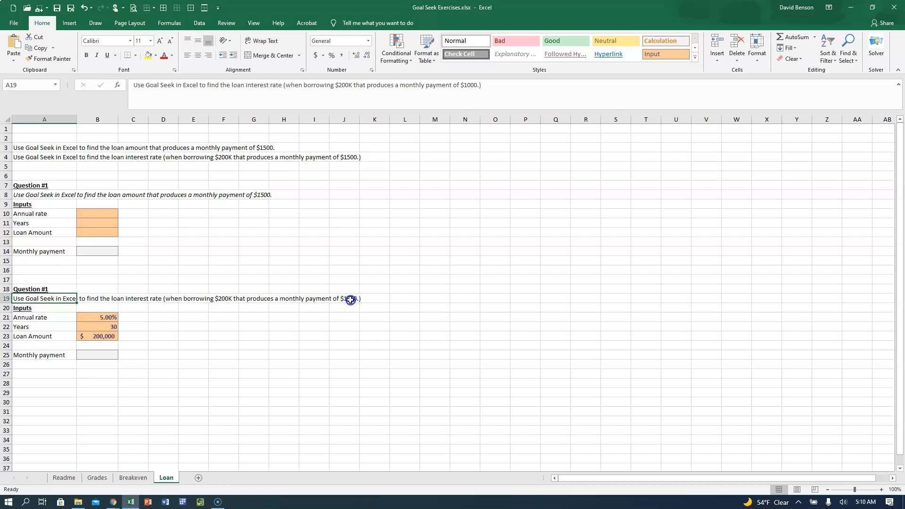
left_click(95, 336)
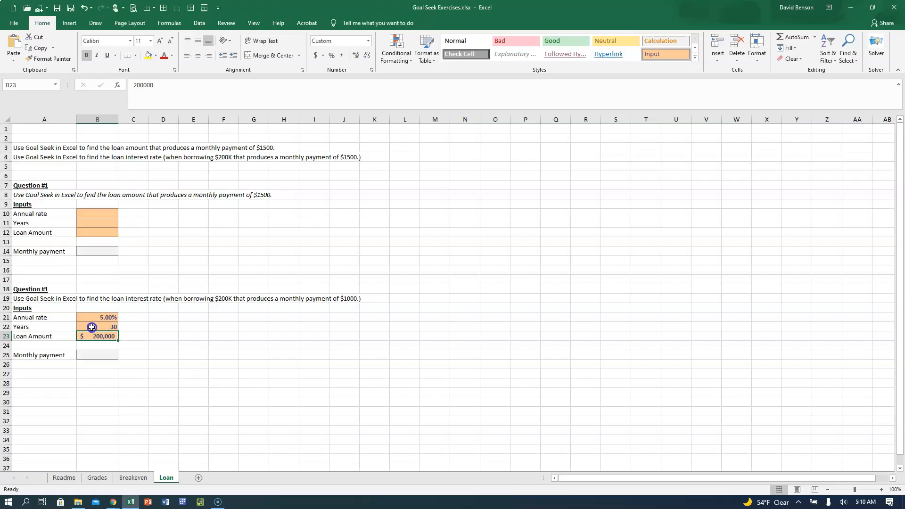
left_click(83, 353)
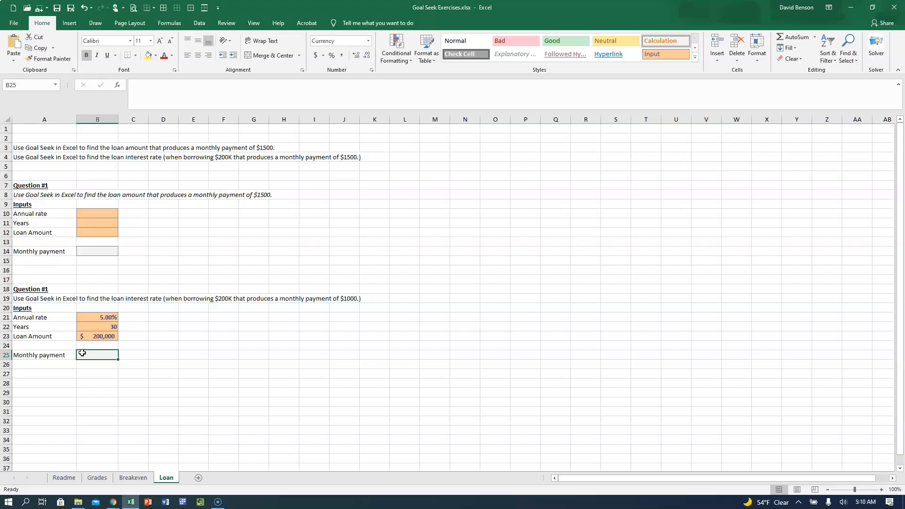
type("=")
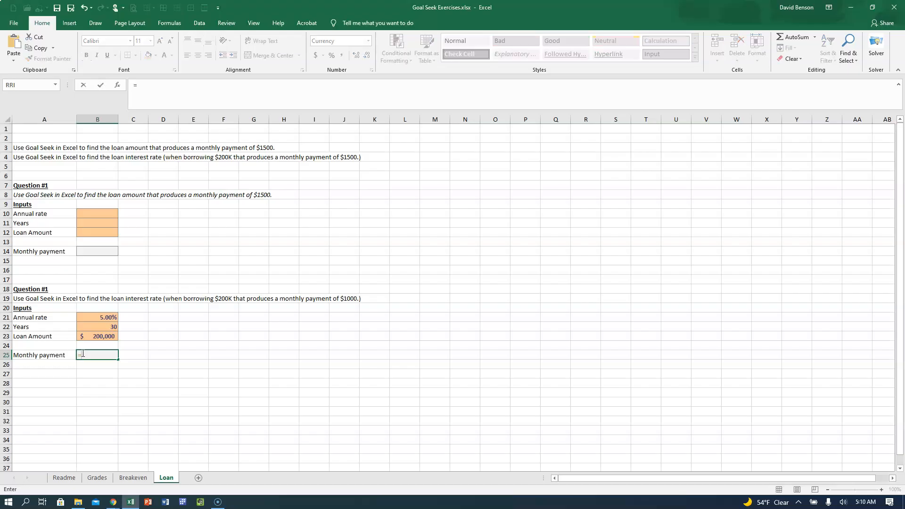
type("pmt")
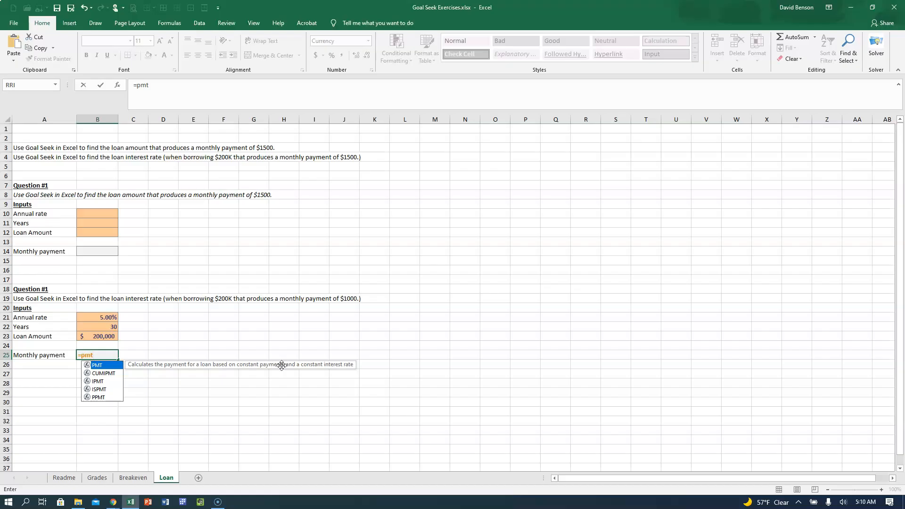
double_click(97, 366)
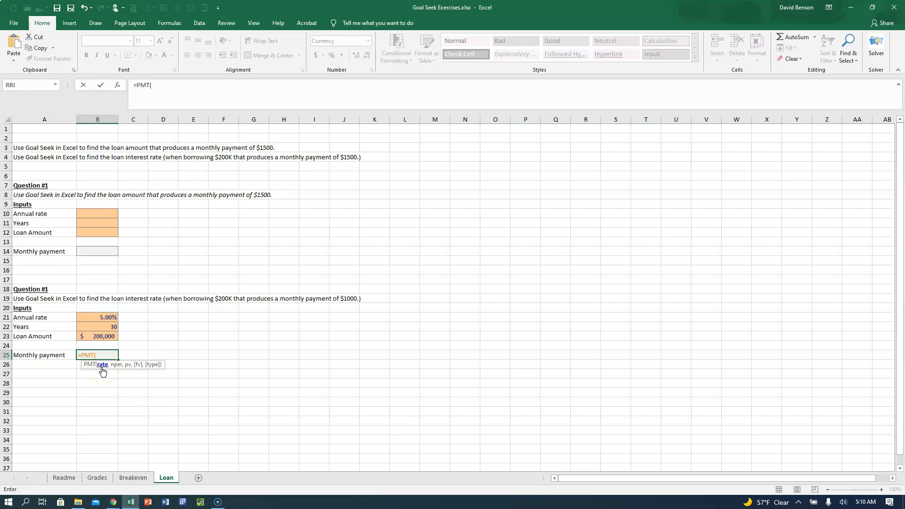
left_click(117, 85)
left_click(323, 168)
left_click(318, 178)
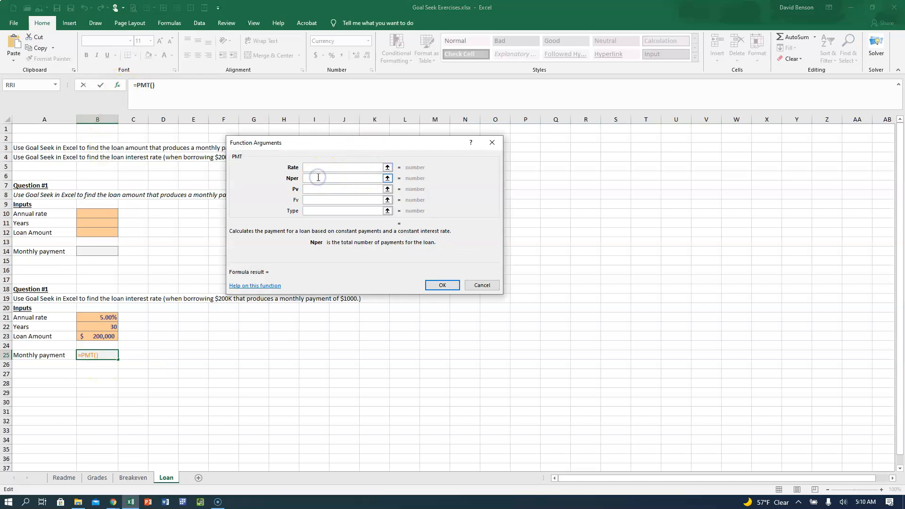
left_click(312, 188)
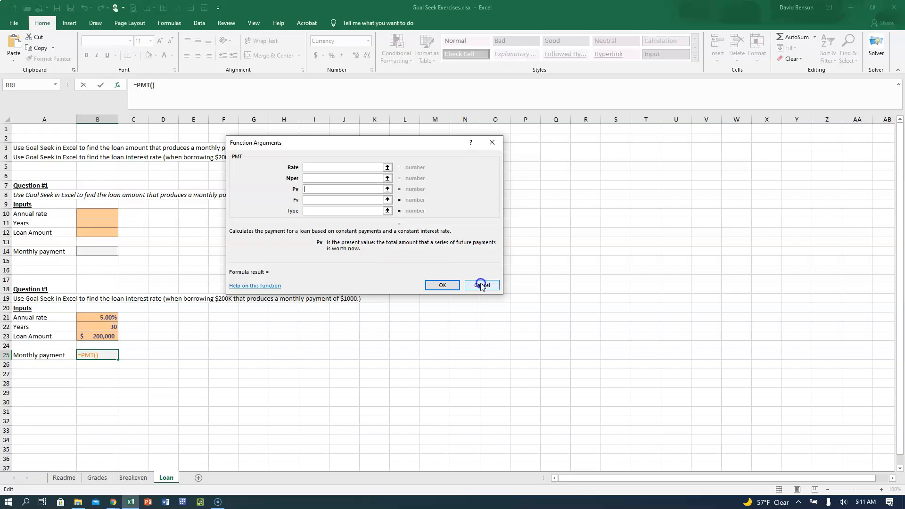
left_click(319, 168)
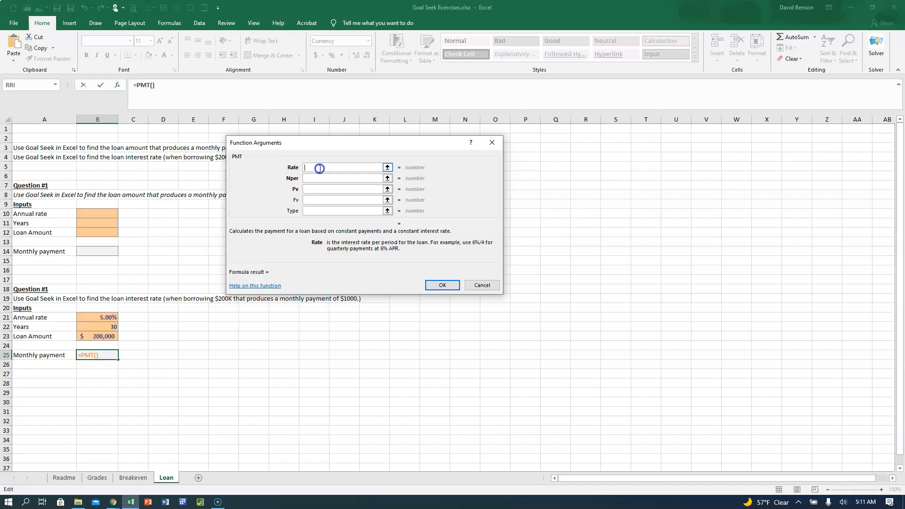
left_click(482, 284)
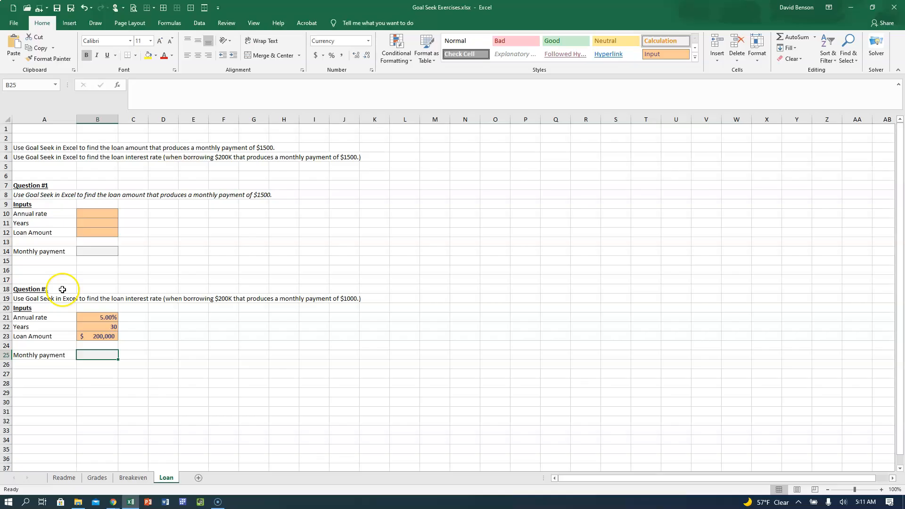
- Start a PMT function in the monthly payment cell B25 with its Rate argument set to B21/12
left_click(85, 320)
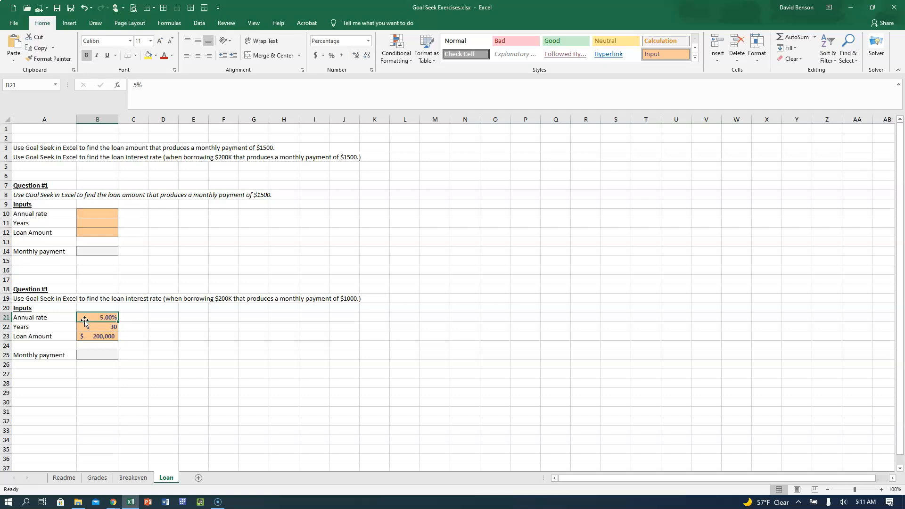
left_click(100, 354)
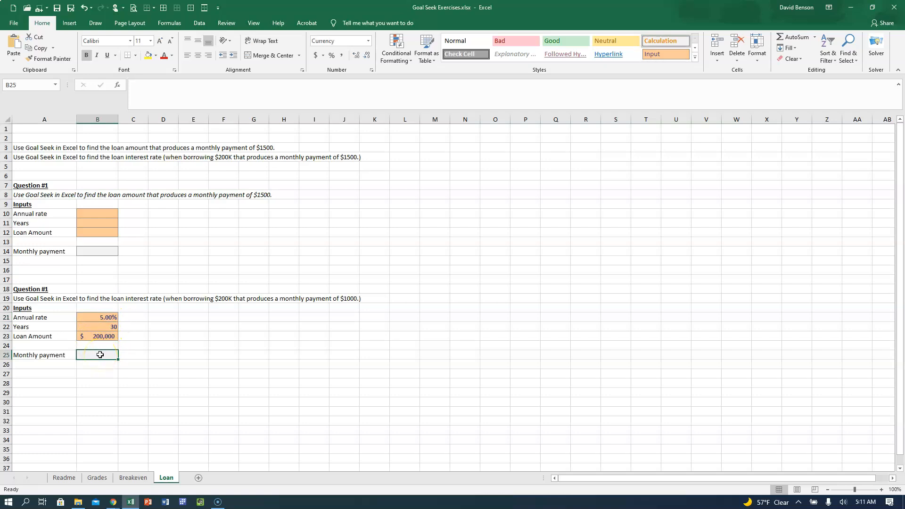
type("=PMT(")
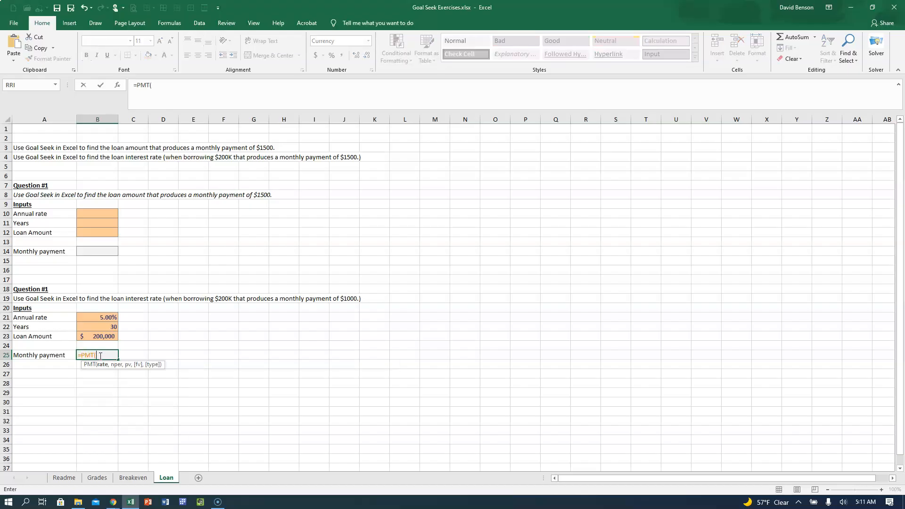
left_click(118, 85)
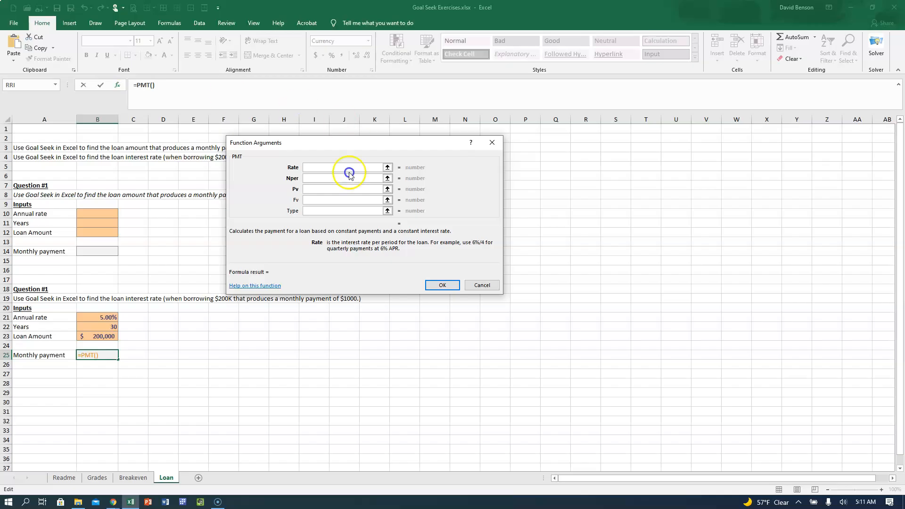
left_click_drag(303, 145, 253, 204)
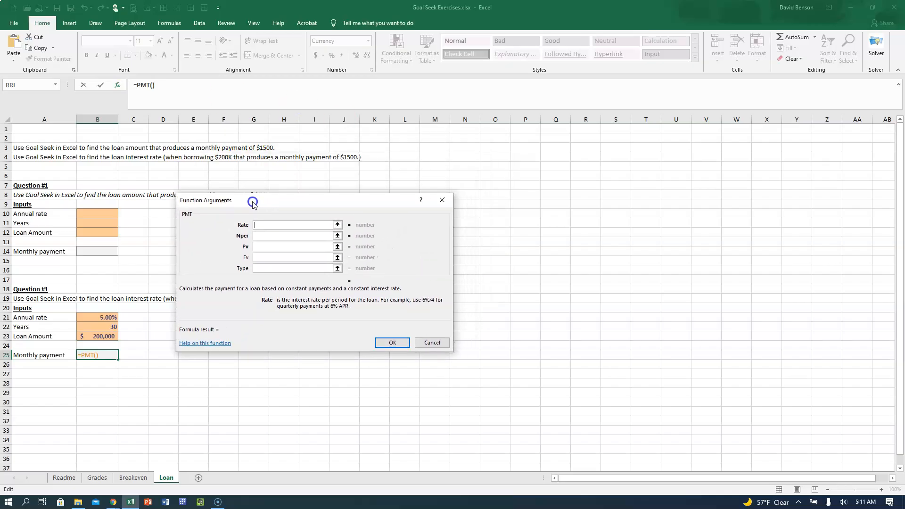
left_click(101, 319)
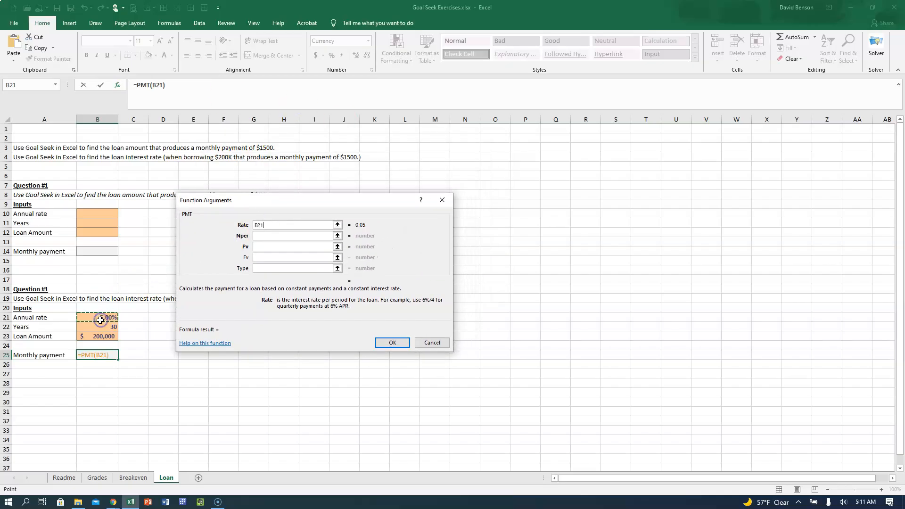
type("/12")
- Complete the PMT function in B25 with Nper set to B22*12 and Pv set to the loan amount B23
left_click(268, 237)
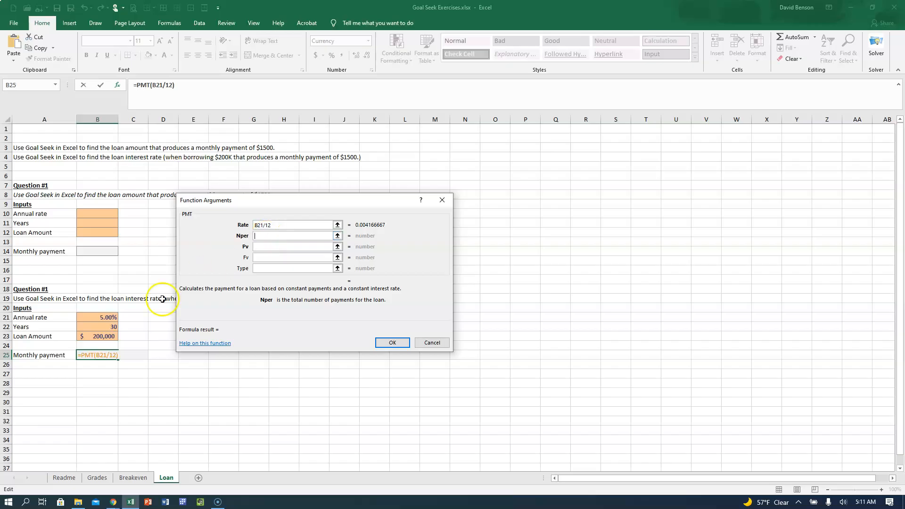
left_click(112, 326)
type("*12")
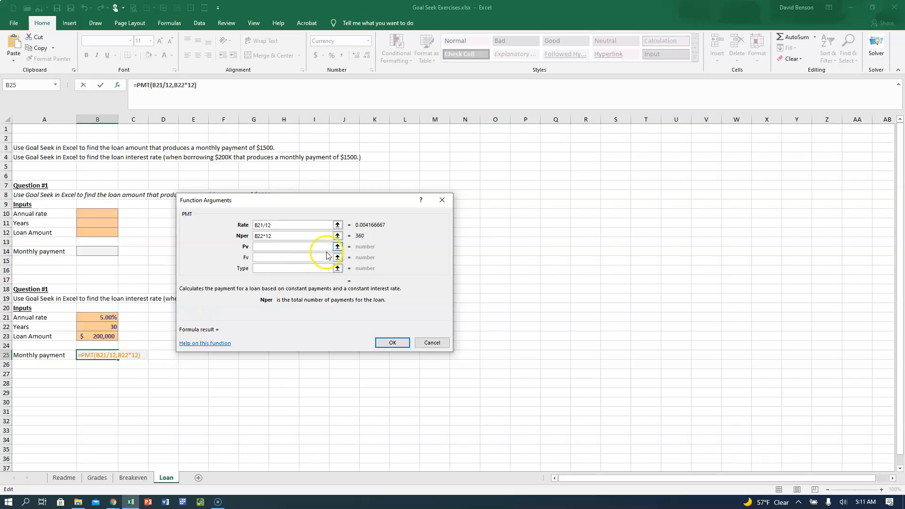
left_click(296, 248)
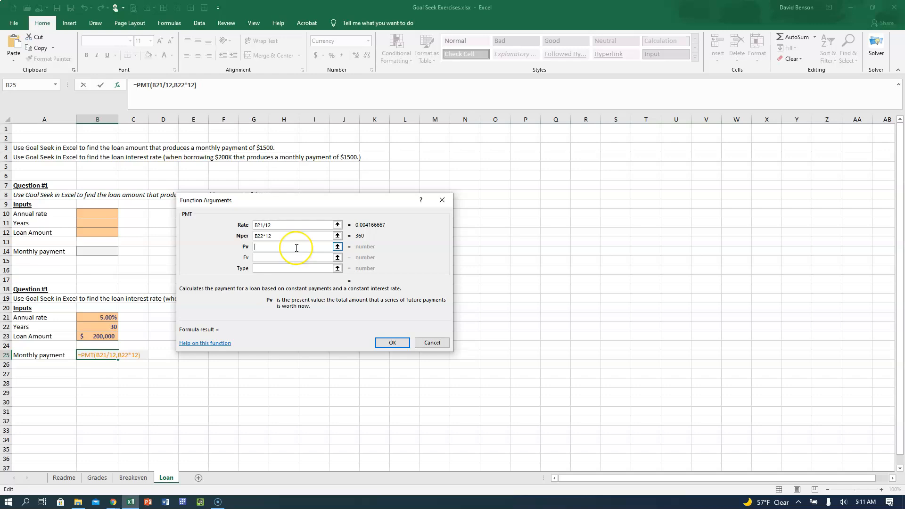
left_click(90, 336)
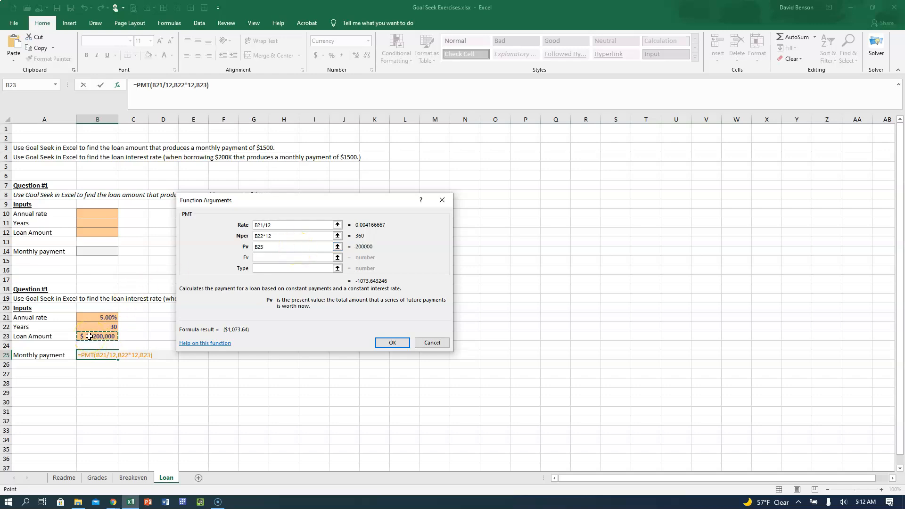
left_click(90, 336)
left_click(384, 343)
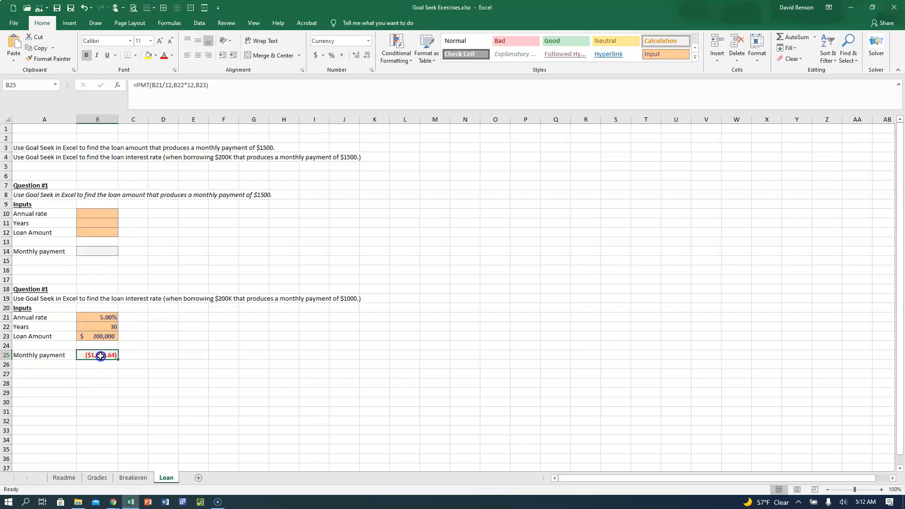
left_click(104, 336)
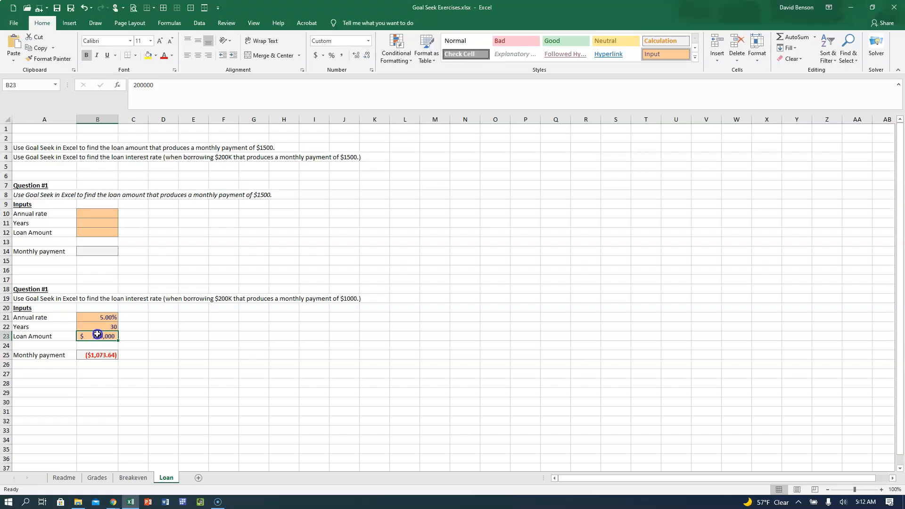
left_click(99, 355)
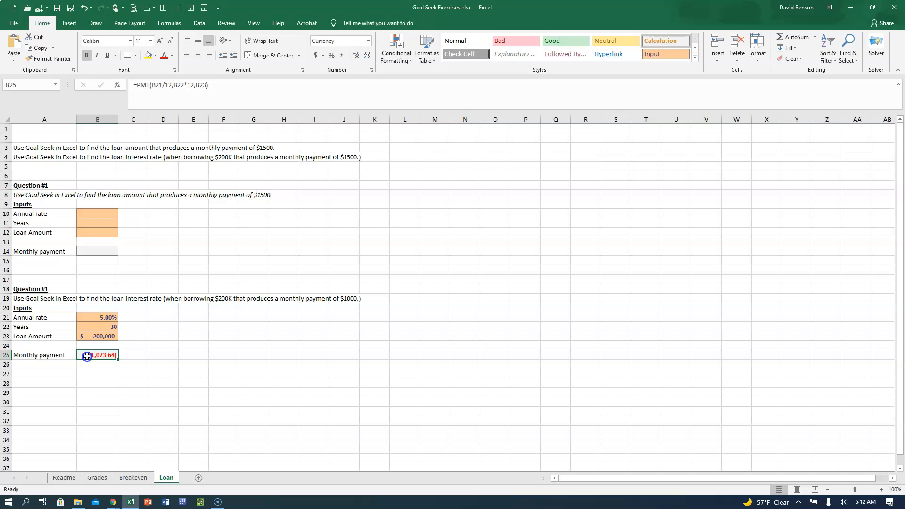
- Examine the PMT formula in the monthly payment cell B25 and reread the interest rate question in A19
left_click(168, 87)
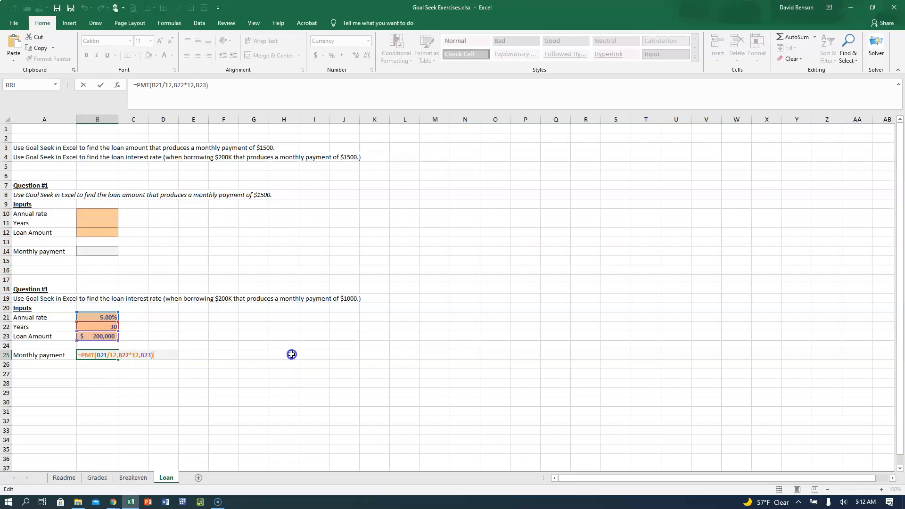
left_click(291, 355)
scroll(111, 377, "up", 1)
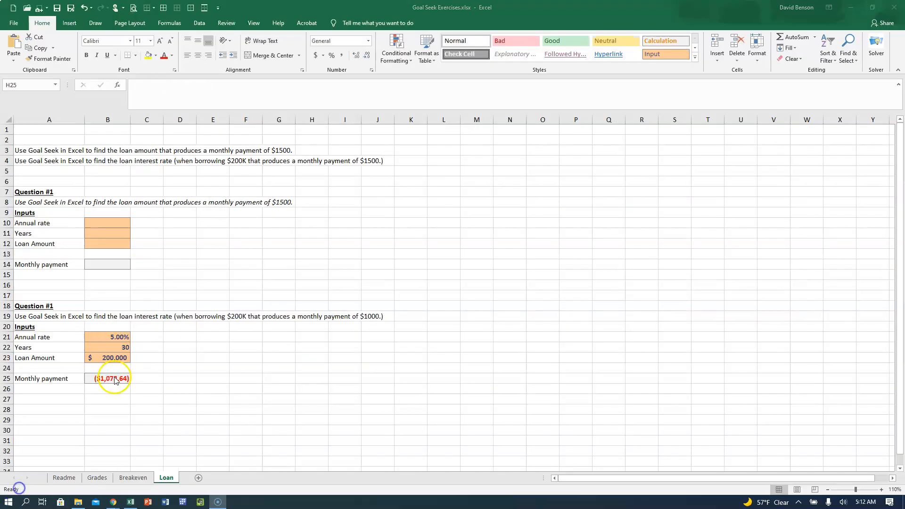
left_click(121, 378)
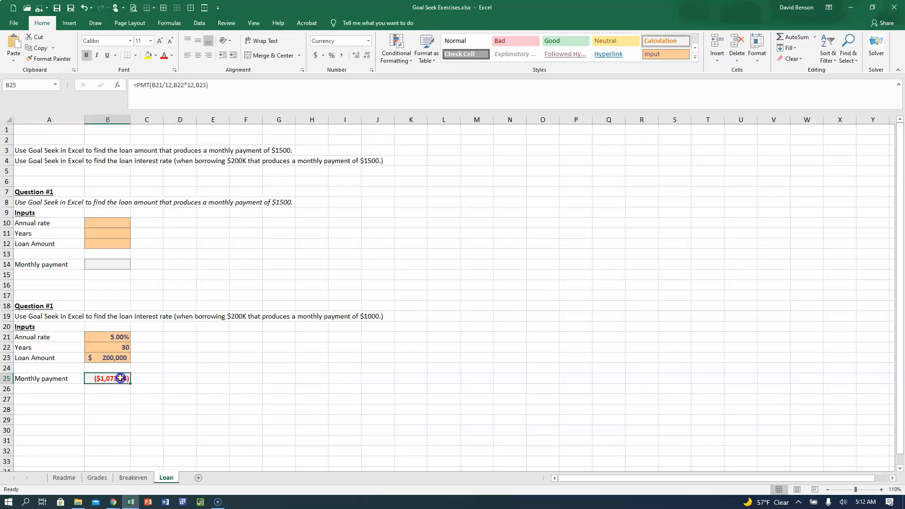
double_click(120, 379)
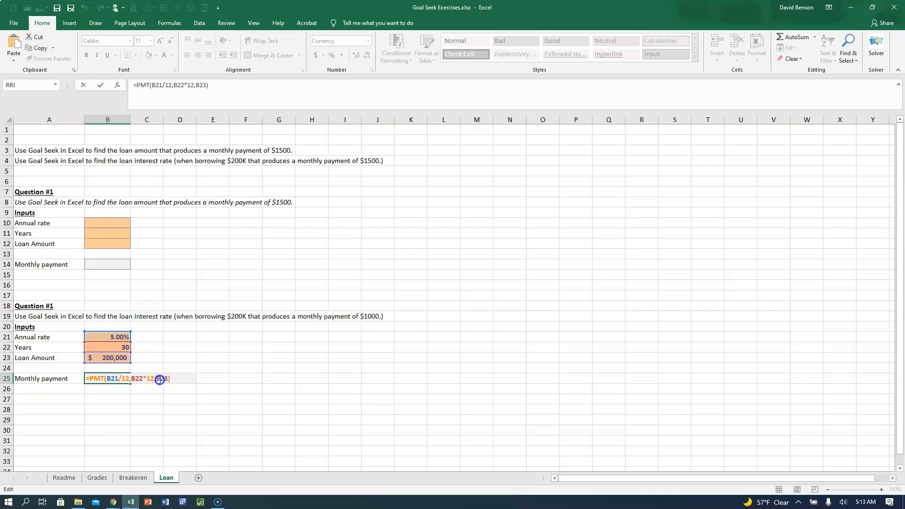
key("Return")
left_click(119, 378)
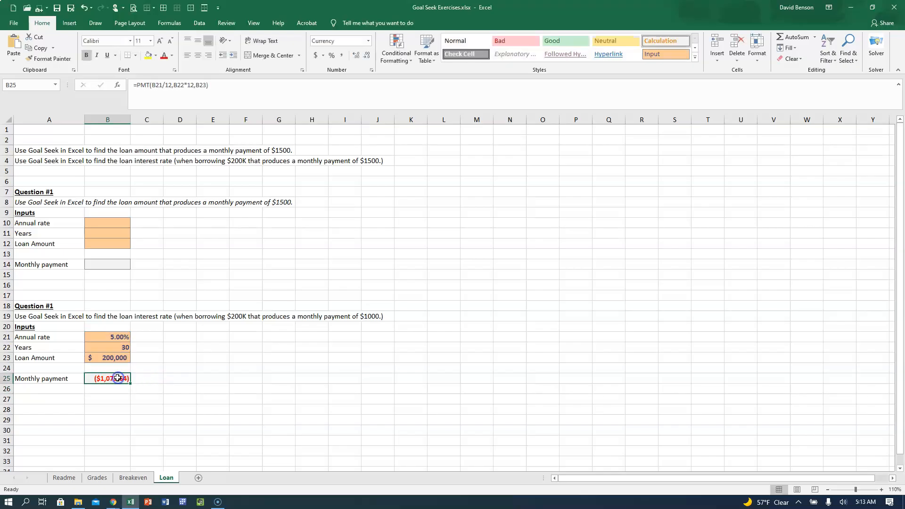
left_click(58, 316)
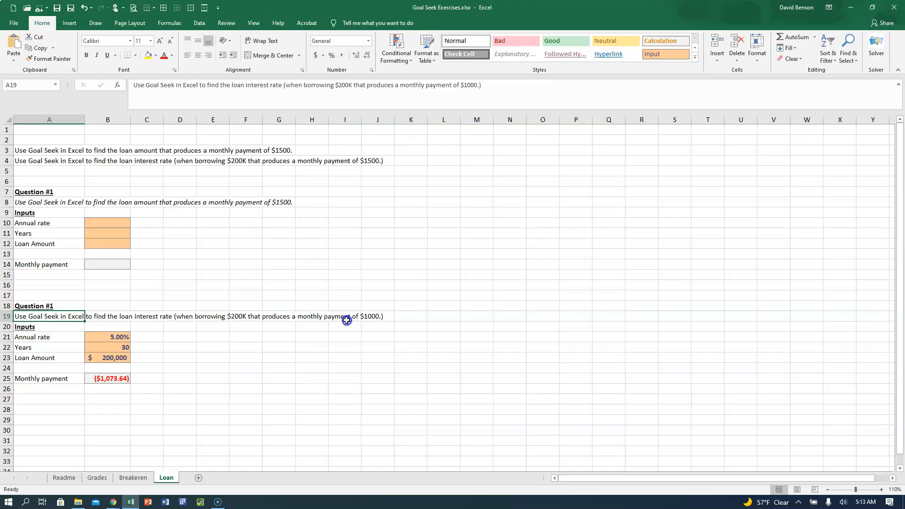
- Start a Goal Seek with the monthly payment cell B25 as the set cell
left_click(94, 379)
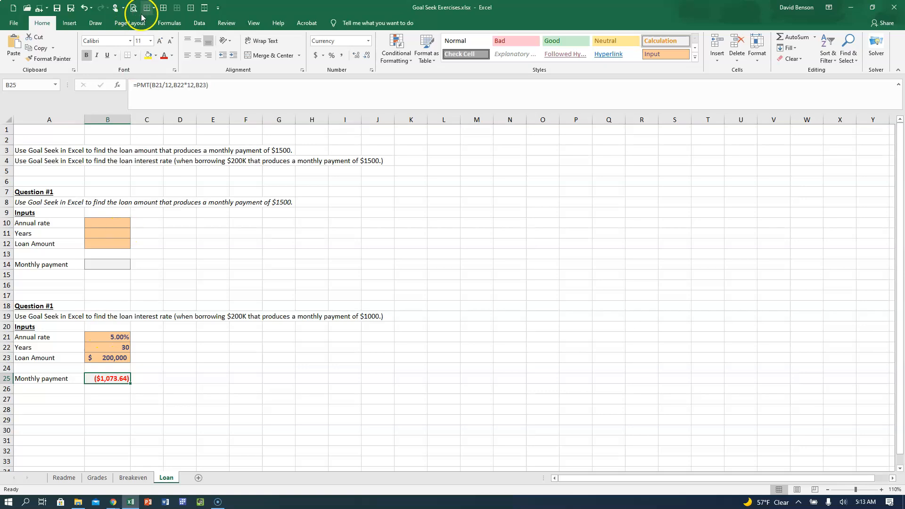
left_click(204, 22)
left_click(590, 52)
left_click(605, 83)
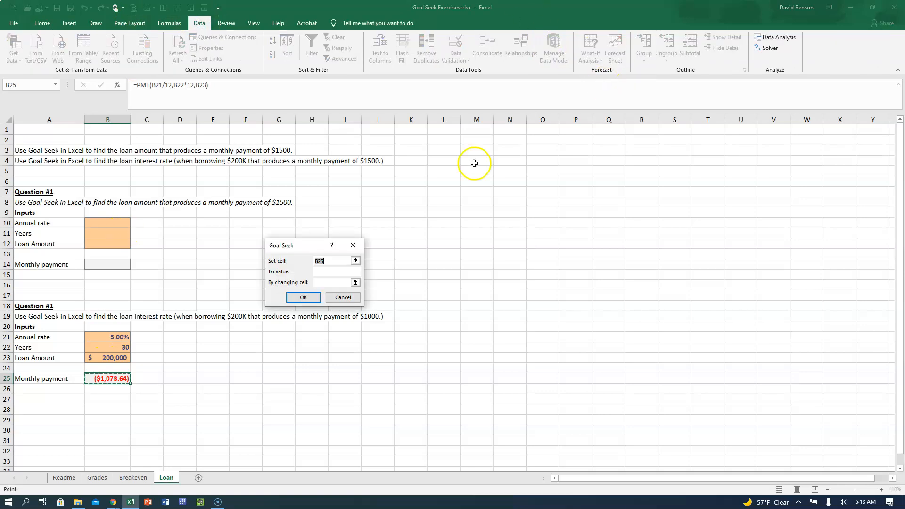
left_click_drag(303, 246, 243, 268)
left_click(97, 379)
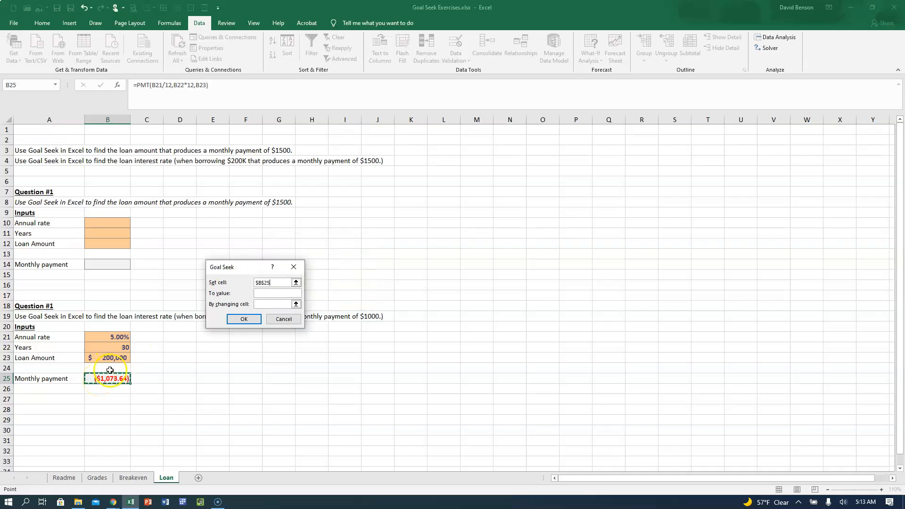
- Run the Goal Seek to a value of -1000 by changing the annual rate in B21, and keep the solution
left_click(281, 294)
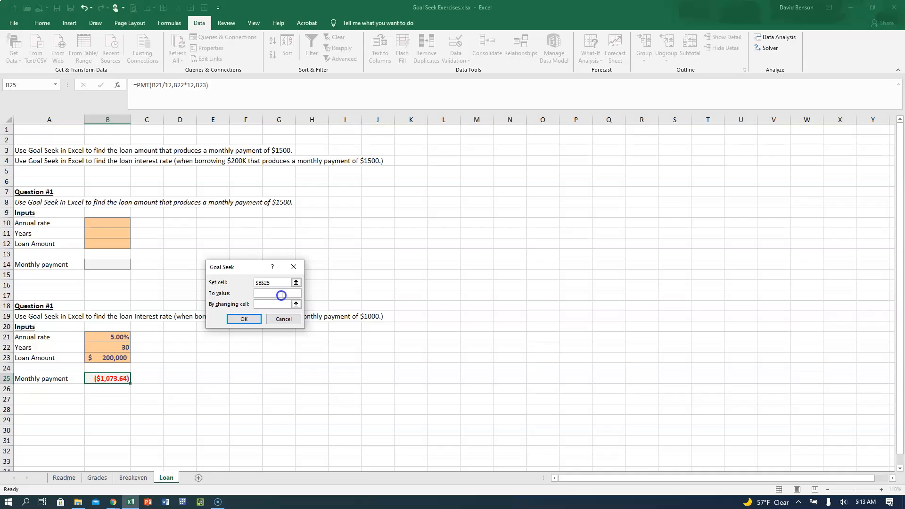
type("-1000")
left_click(265, 302)
left_click(113, 336)
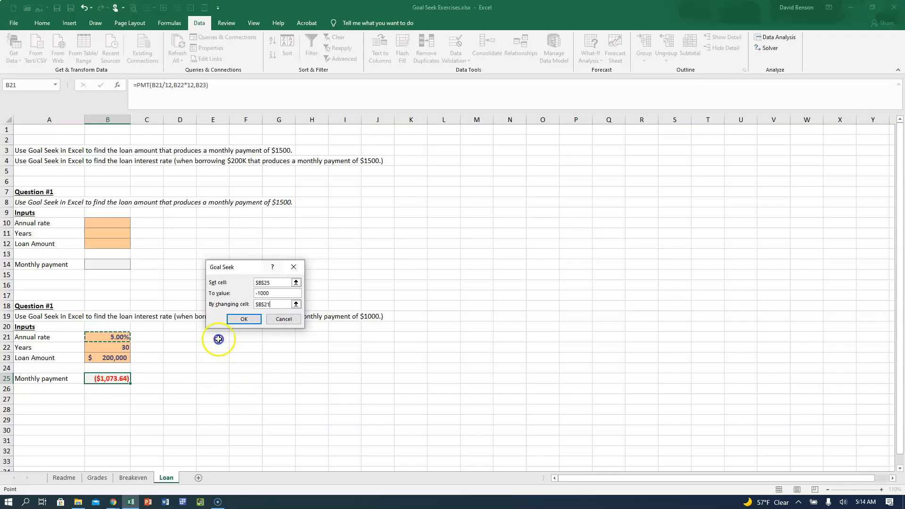
left_click(242, 318)
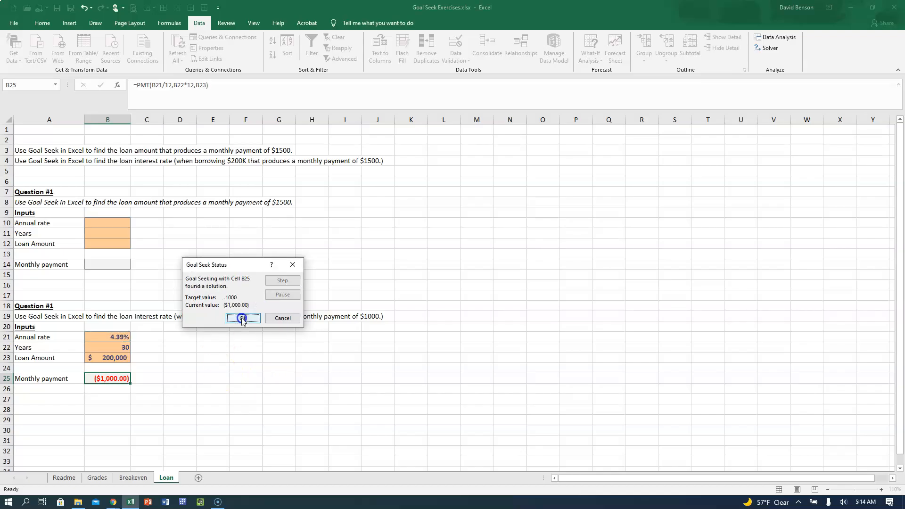
left_click(242, 319)
- Check the solved annual rate in B21 together with the monthly payment, loan amount and years cells
left_click(124, 338)
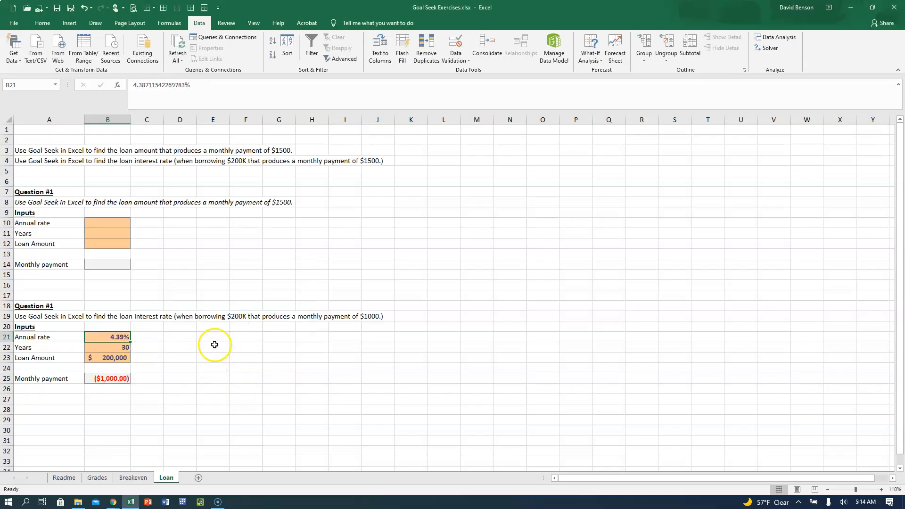
left_click(115, 379)
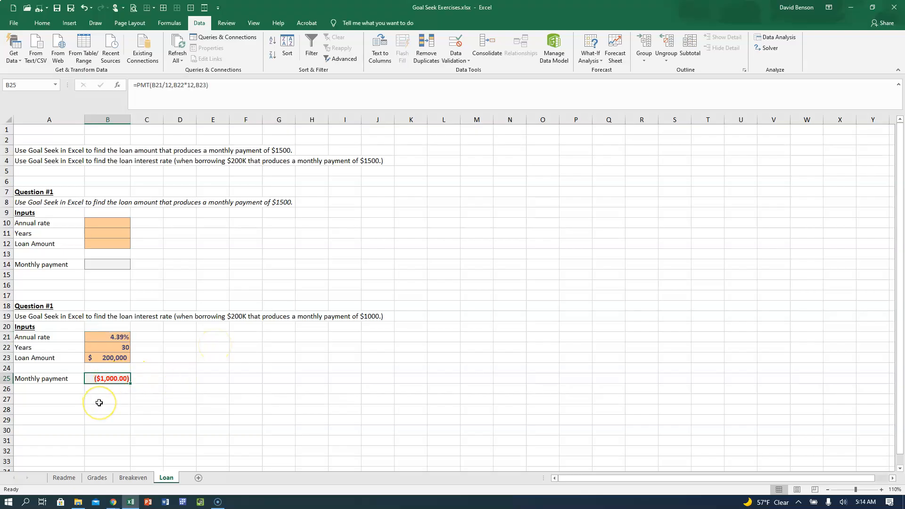
left_click(103, 360)
left_click(107, 347)
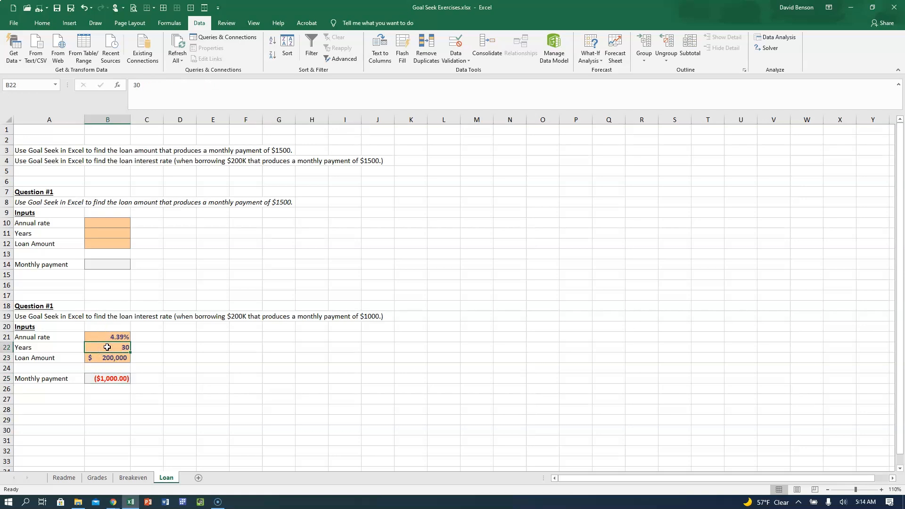
left_click(107, 345)
- For the $1500 payment question, enter an annual rate of 5% in B10, 30 years in B11 and a loan amount of 200,000 in B12
left_click(65, 202)
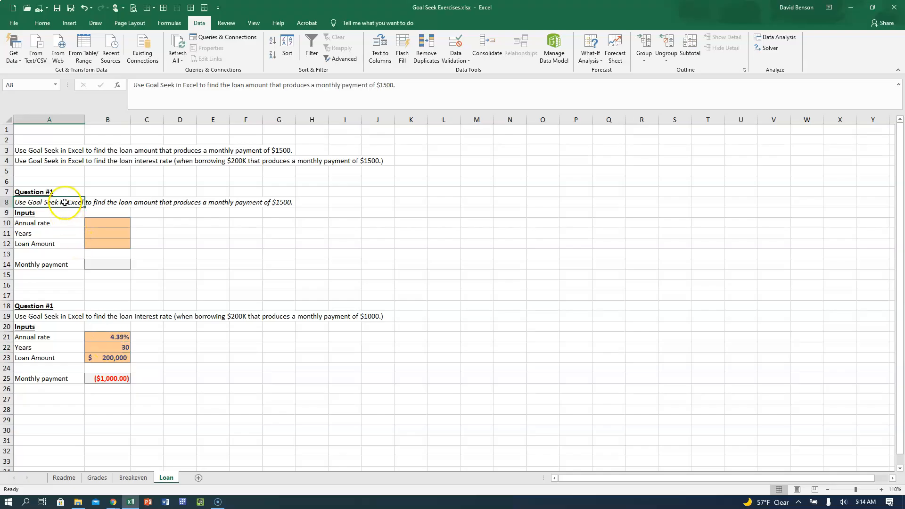
left_click(104, 226)
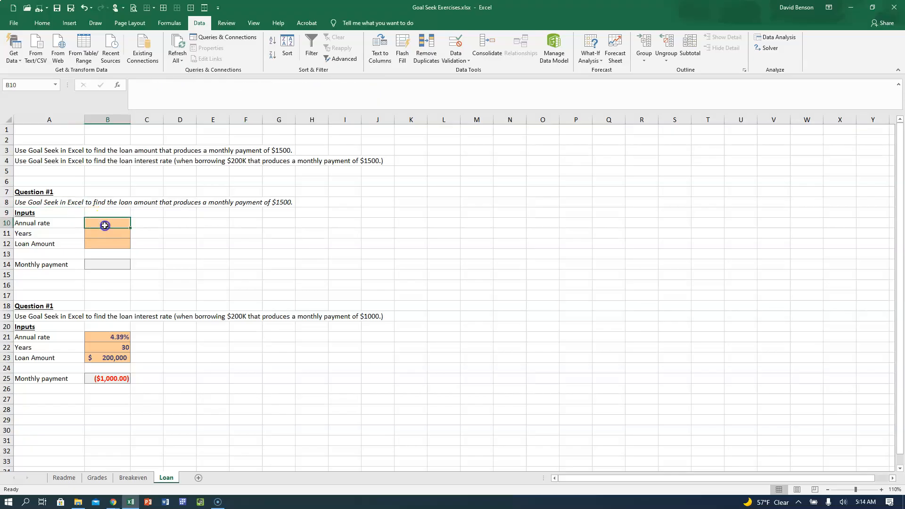
type("56")
key("BackSpace")
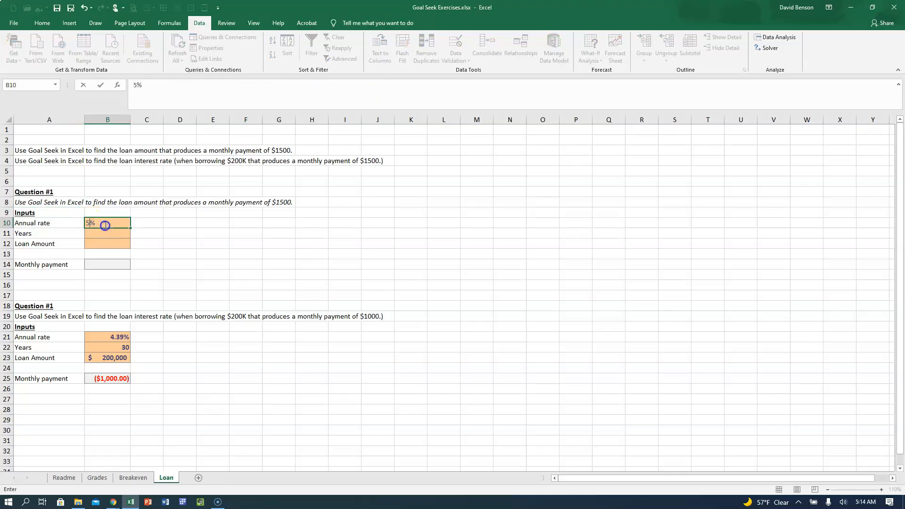
key("Return")
left_click(105, 225)
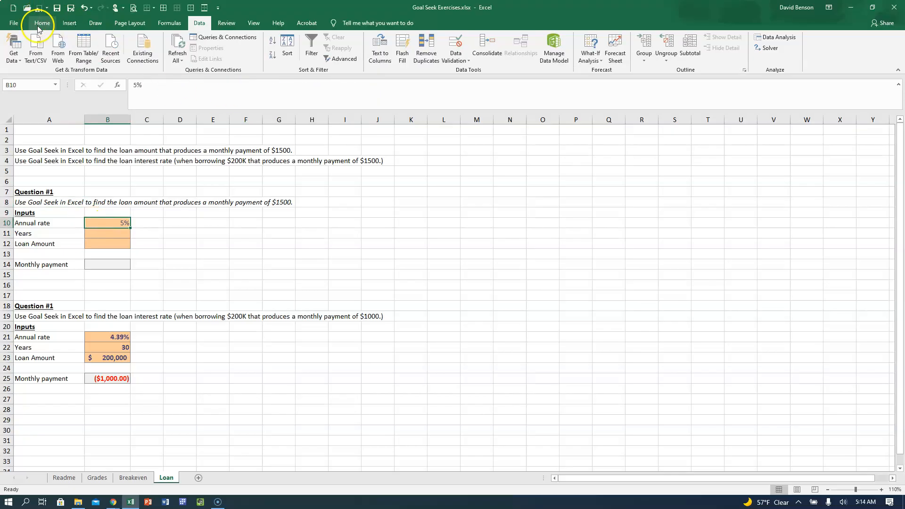
left_click(113, 232)
type("30")
key("Return")
type("2")
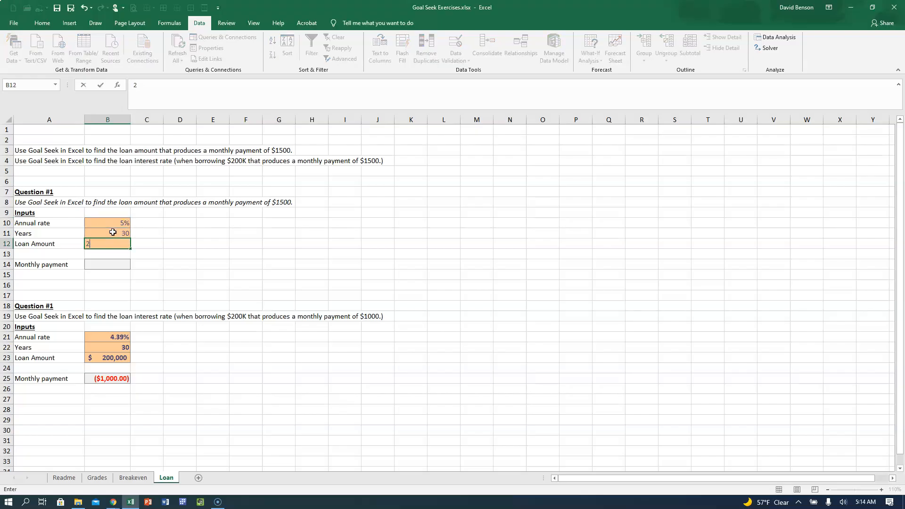
type("00,0000")
key("Return")
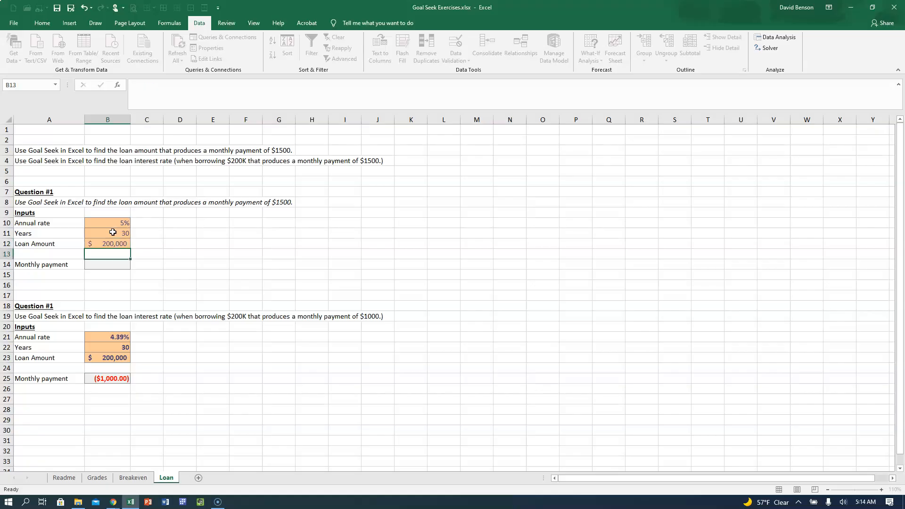
- Make the input values in B10:B12 bold and show the annual rate in B10 with two decimal places
left_click_drag(109, 223, 107, 243)
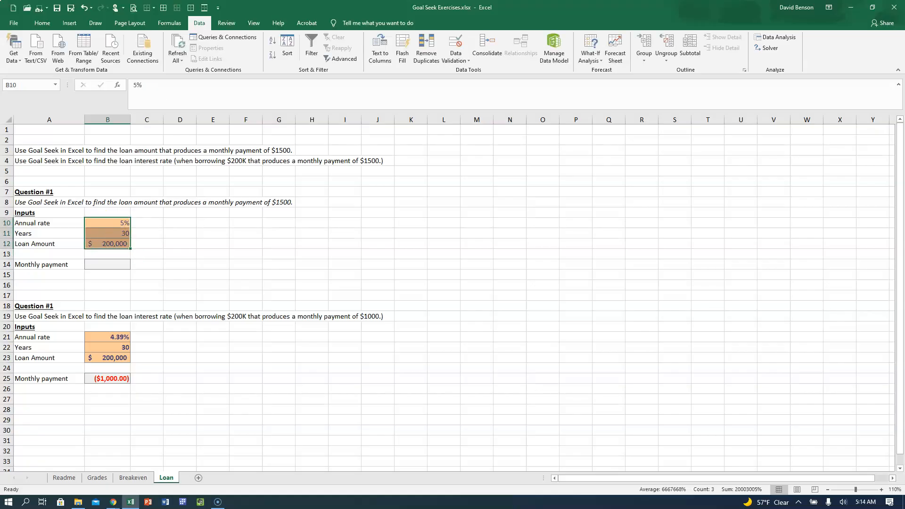
left_click(42, 22)
left_click(86, 55)
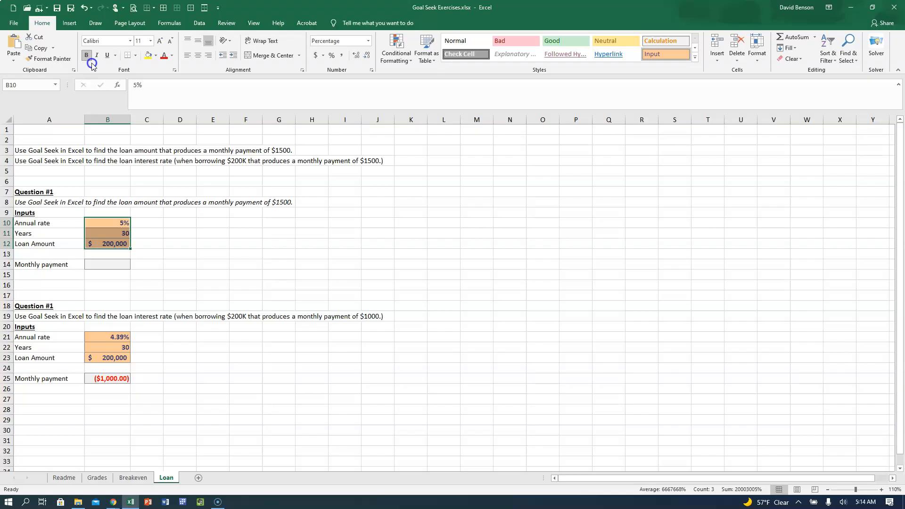
left_click(114, 223)
left_click(352, 58)
left_click(352, 58)
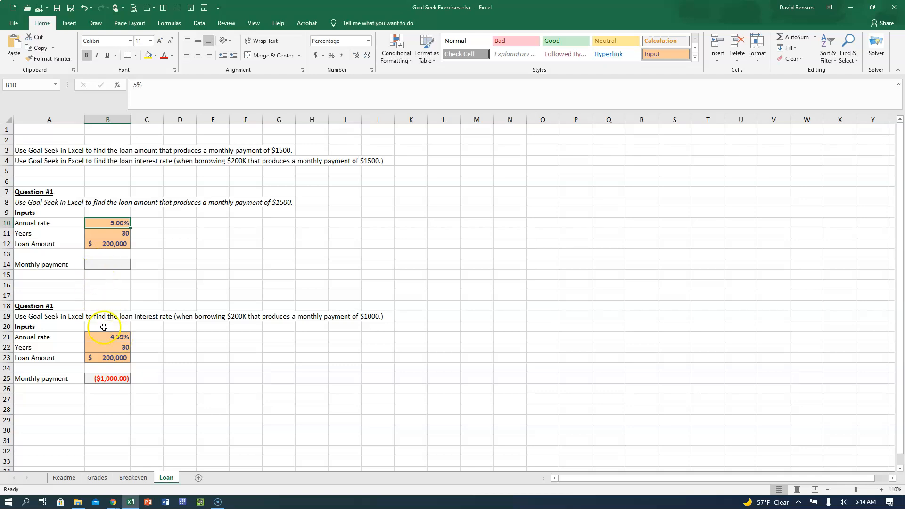
- Enter the monthly payment formula =PMT(B10/12,B11*12,B12) in B14
left_click(117, 267)
type("=")
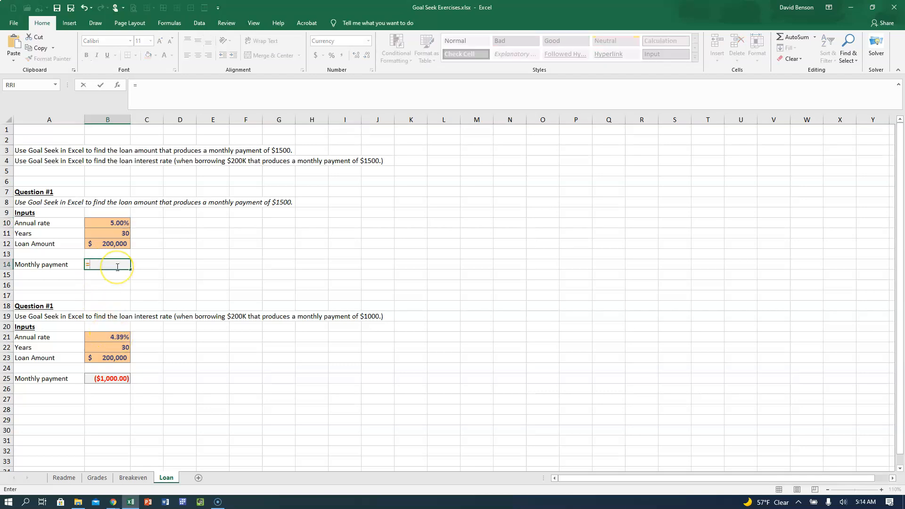
type("pmt(")
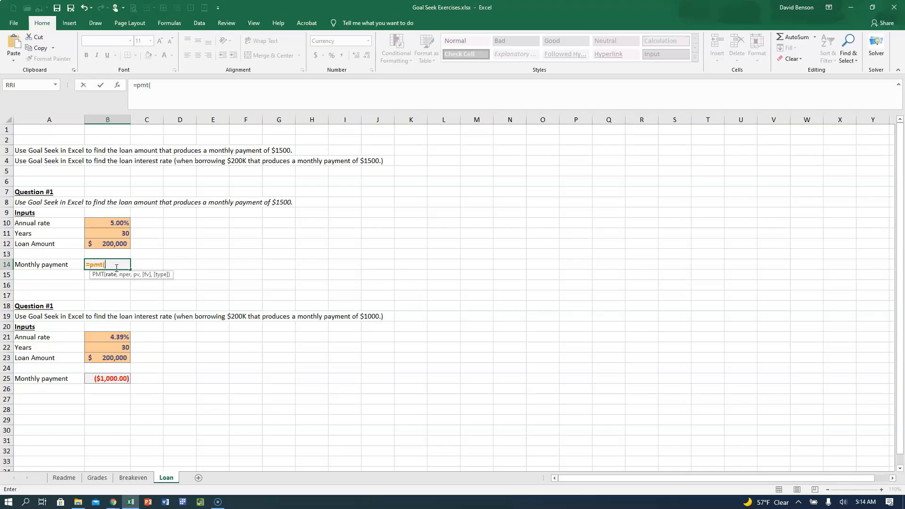
left_click(122, 221)
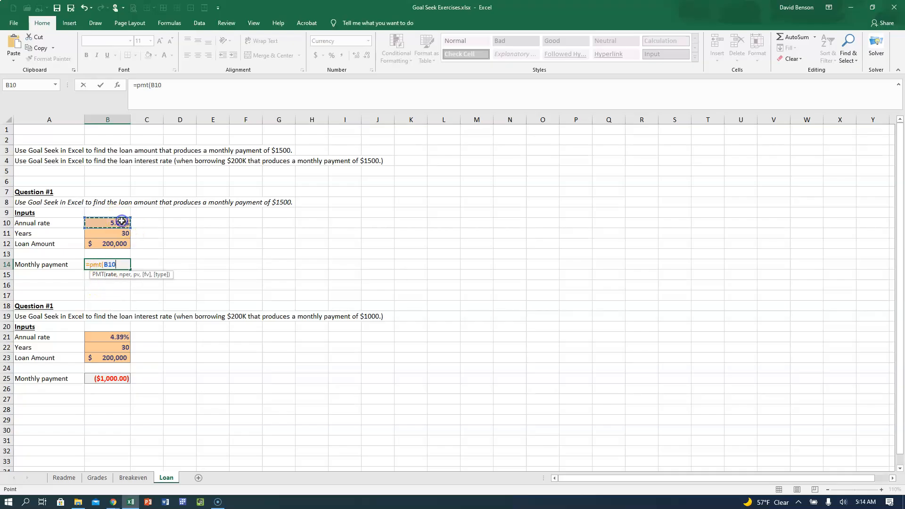
type("/12,")
left_click(111, 234)
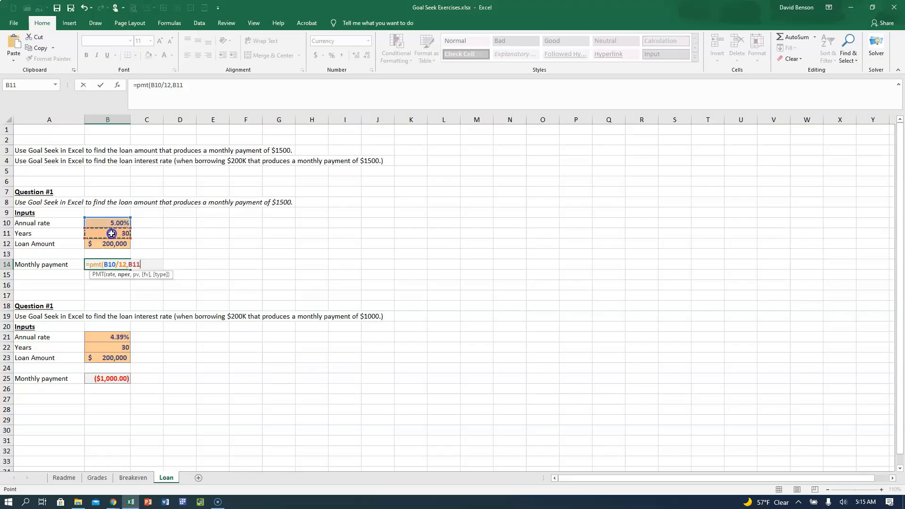
type("*12,")
left_click(114, 244)
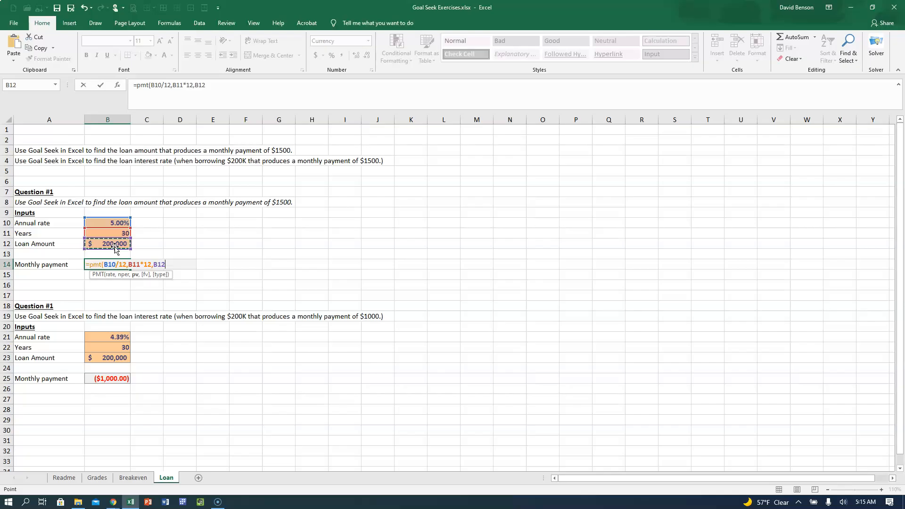
key("Return")
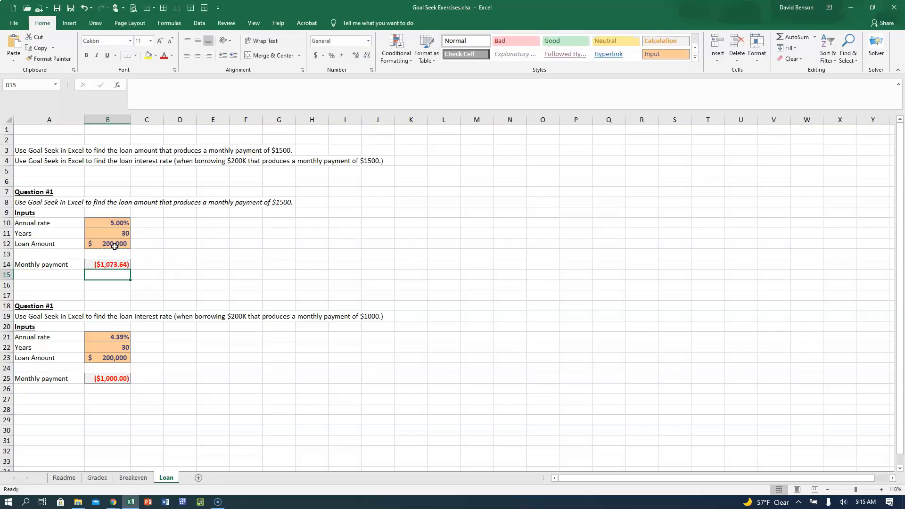
- Check the payment formula in B14 and the annual rate and loan amount inputs in B10 and B12
left_click(115, 265)
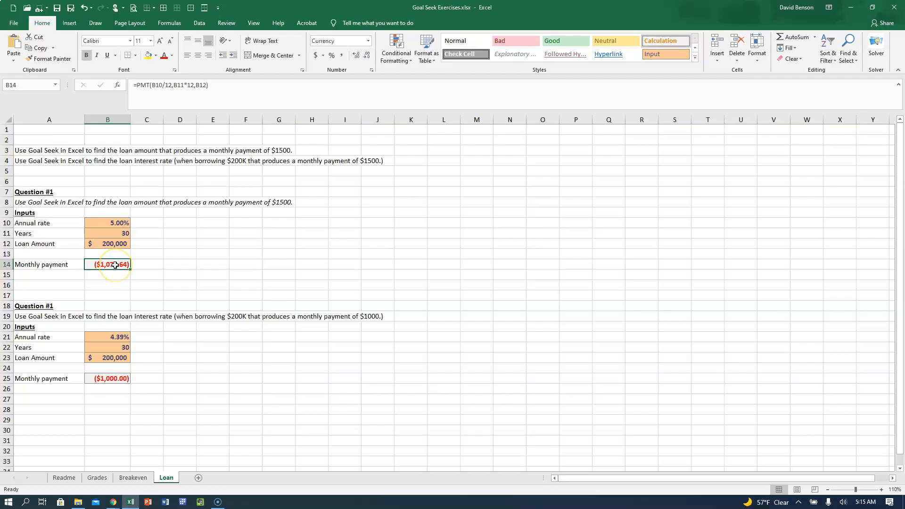
left_click(105, 222)
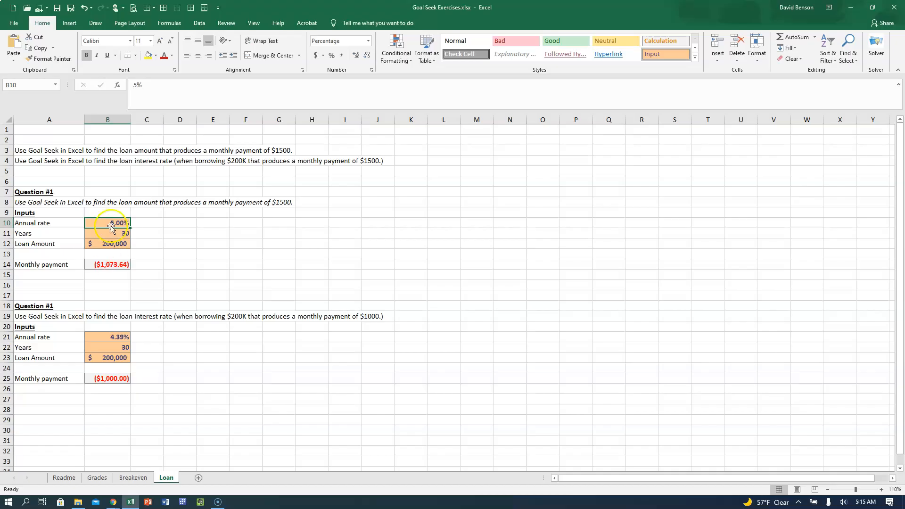
left_click(101, 243)
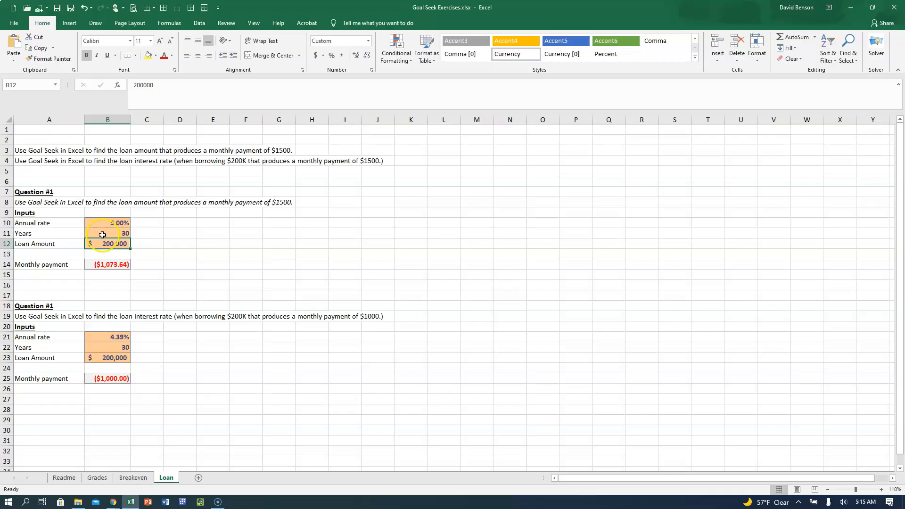
left_click(106, 221)
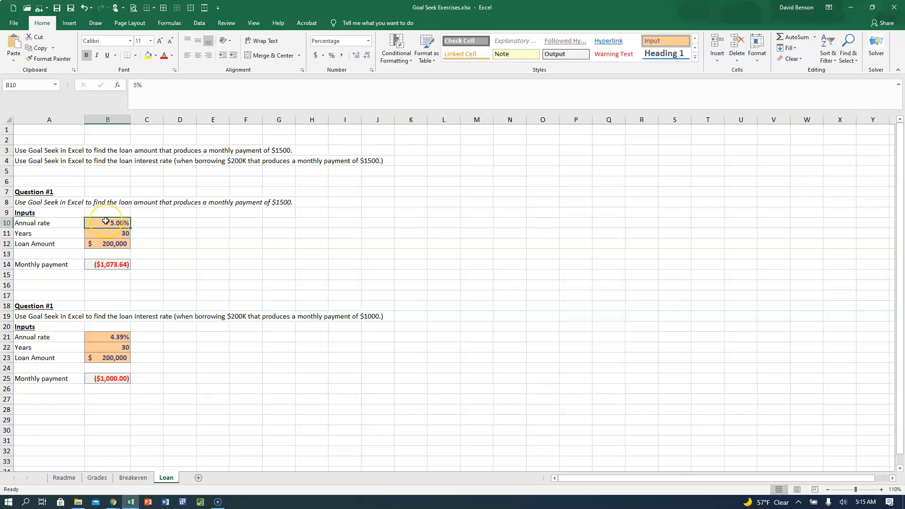
left_click(111, 246)
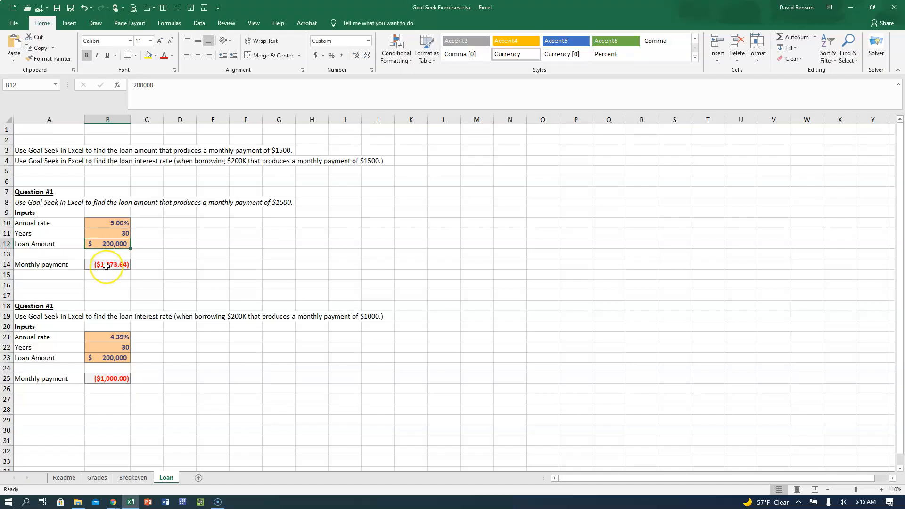
- Run Goal Seek to set the monthly payment in B14 to -1500 by changing the loan amount in B12, and keep the solution
left_click(107, 266)
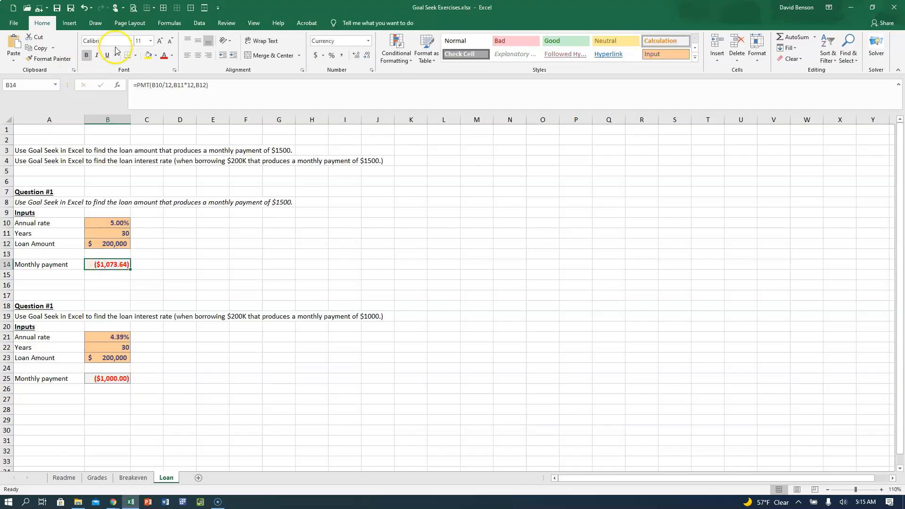
left_click(202, 22)
left_click(590, 53)
left_click(597, 82)
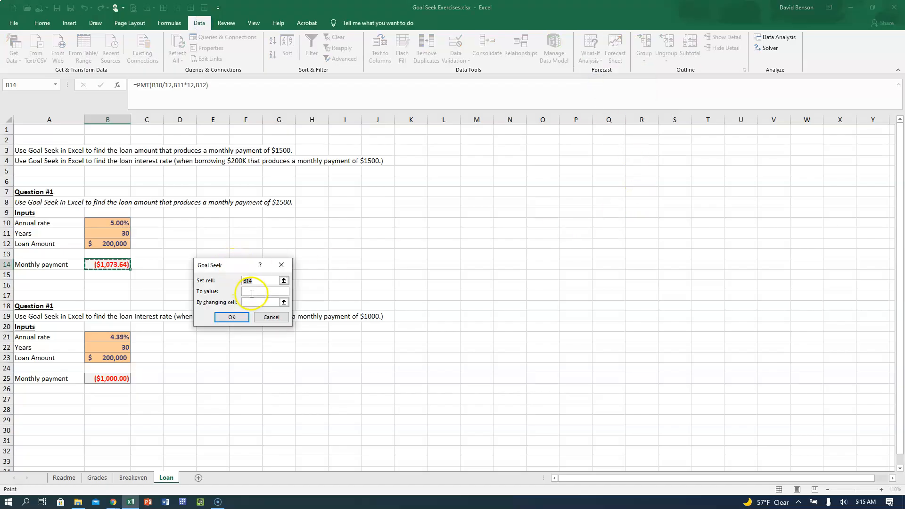
left_click(112, 264)
left_click(258, 292)
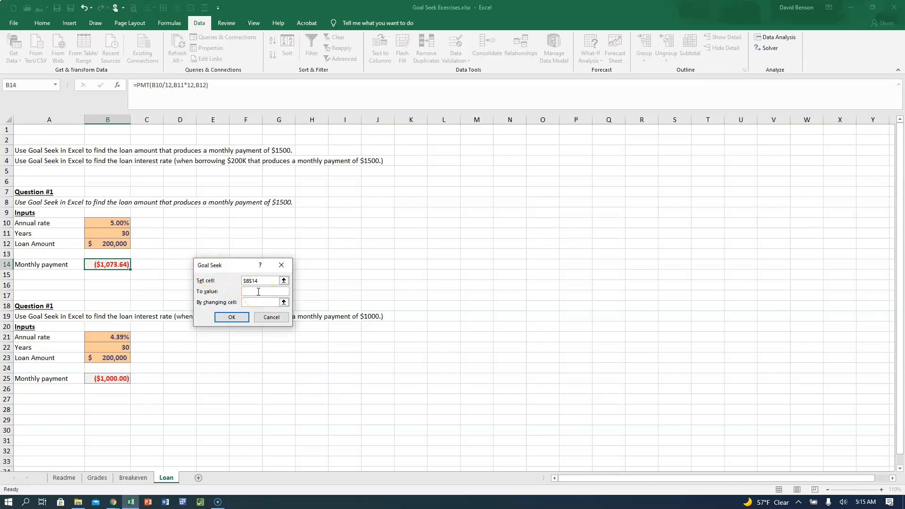
type("-1500")
left_click(261, 302)
left_click(116, 242)
left_click(237, 317)
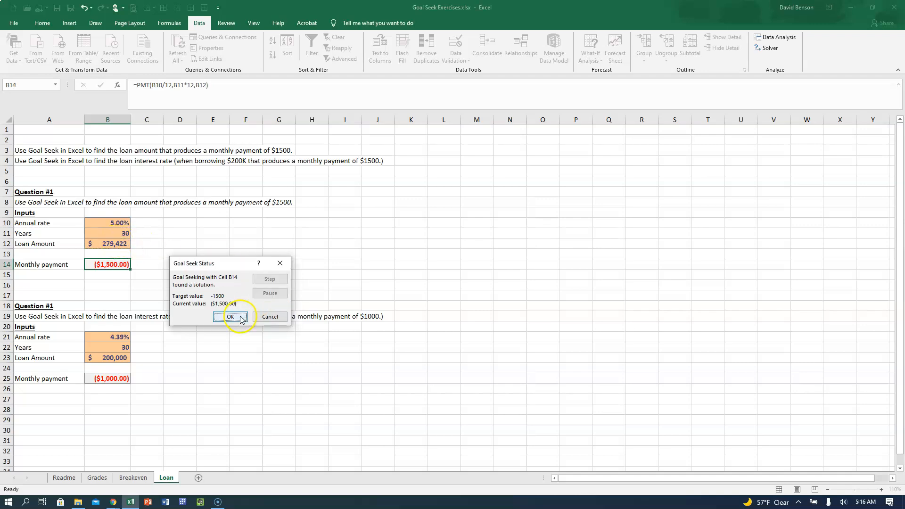
left_click(231, 317)
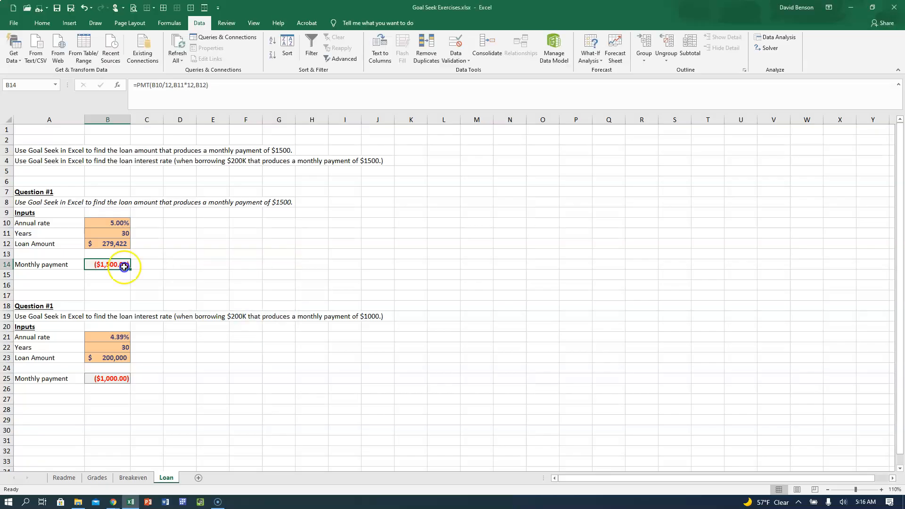
- Review the solved loan amount, annual rate and monthly payment in B10:B14 against the interest rate question's rate and loan amount in B21 and B23
left_click(114, 244)
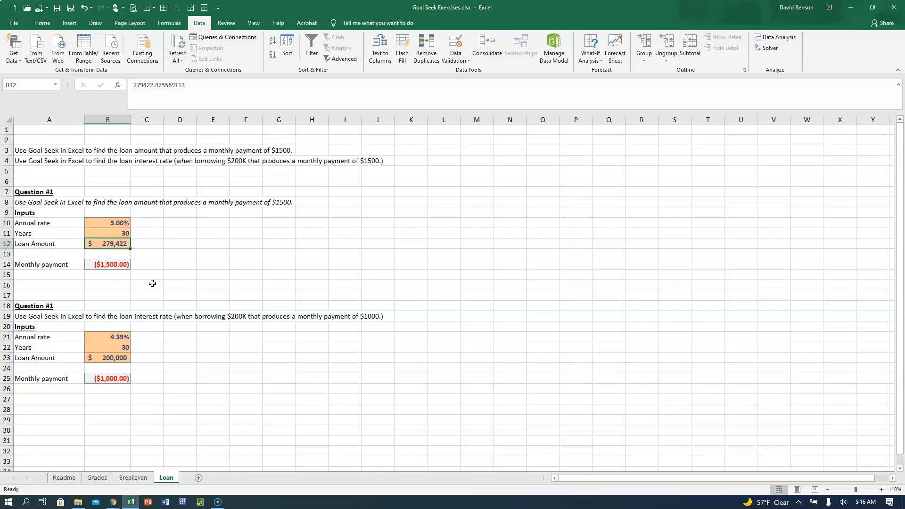
left_click(126, 224)
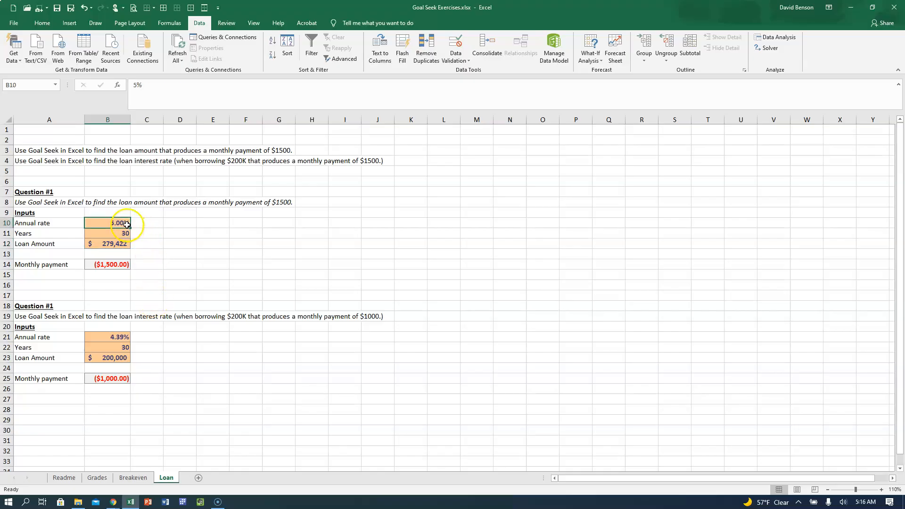
left_click(112, 264)
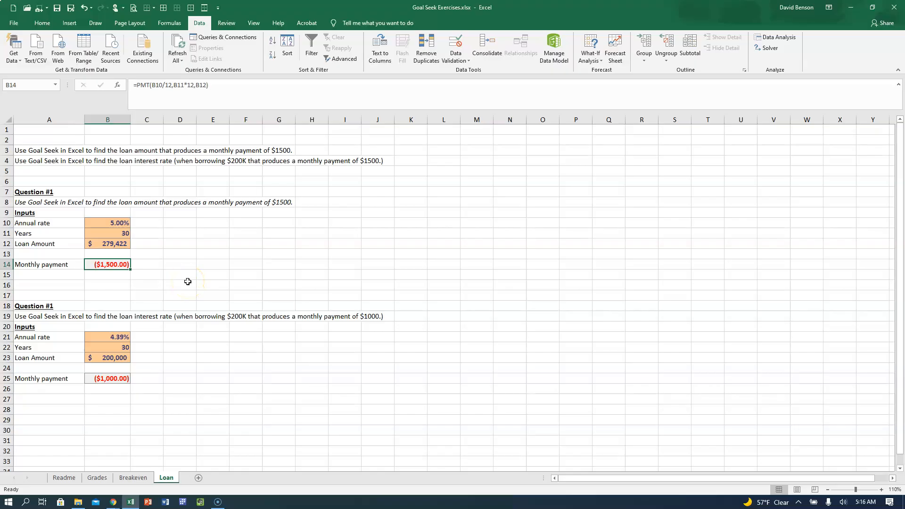
left_click(108, 357)
left_click(110, 338)
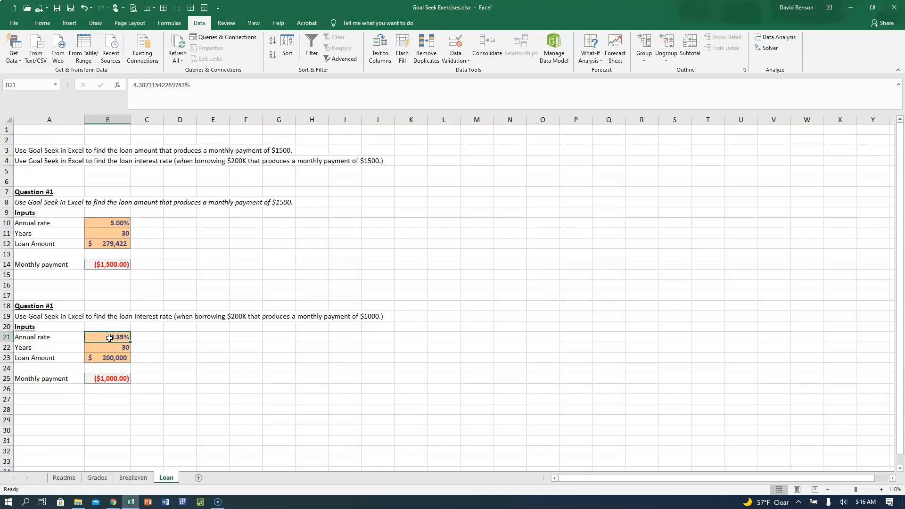
left_click(123, 223)
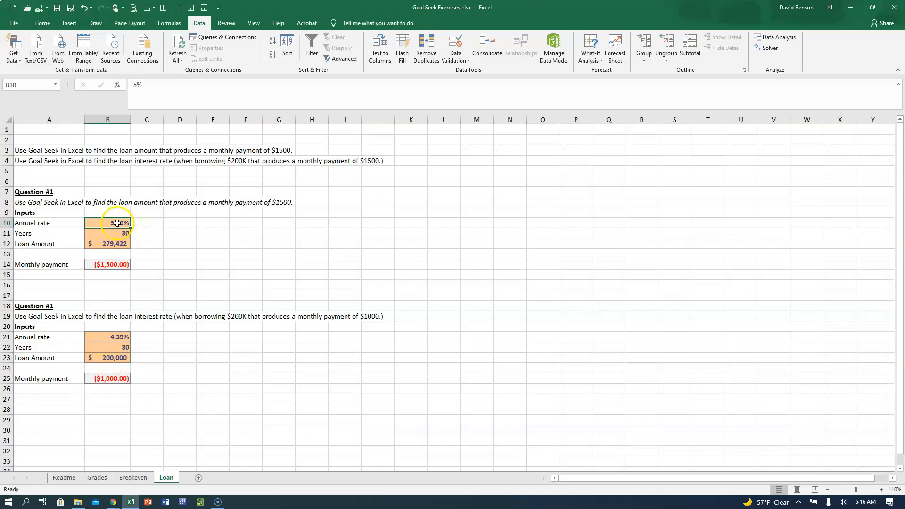
left_click(127, 246)
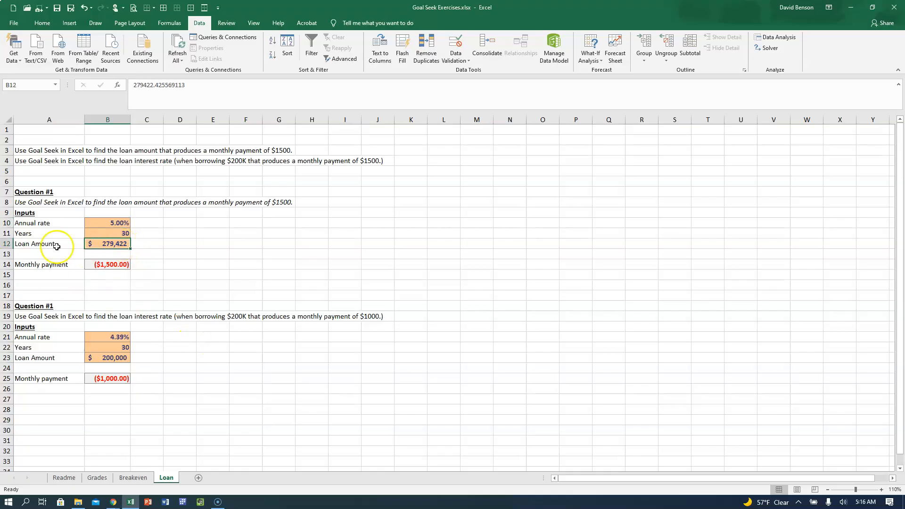
left_click(103, 266)
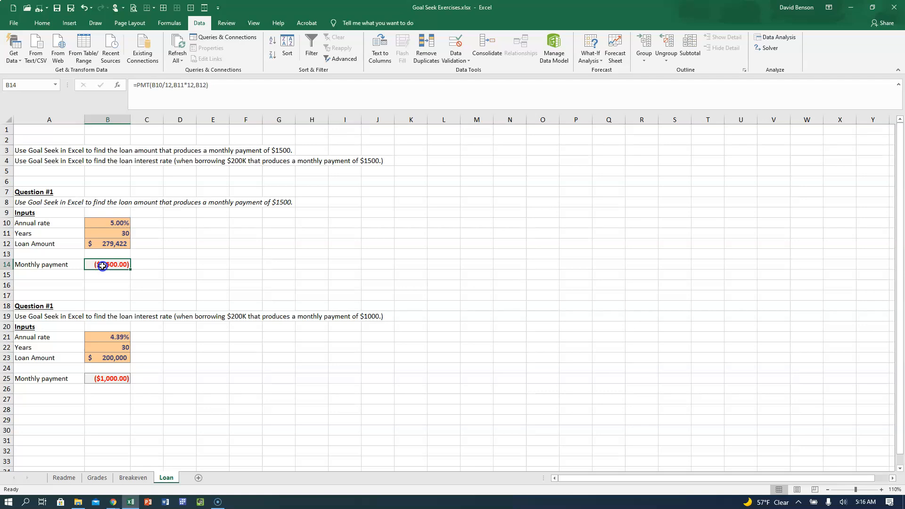